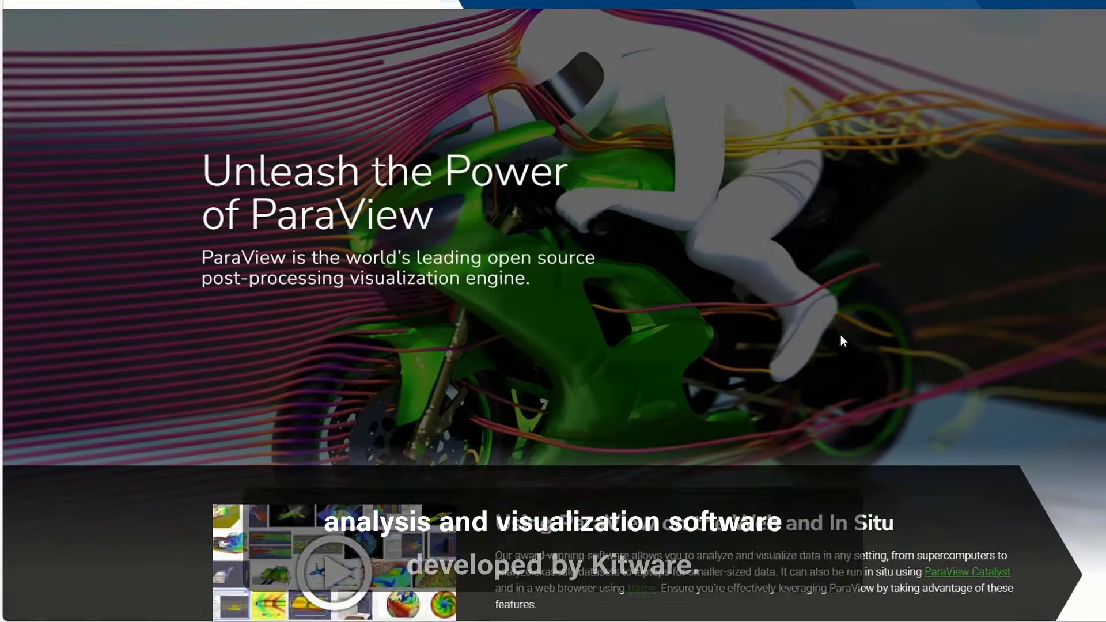
- Look through the enlarged gallery images on the ParaView homepage, starting with the skin micro-wrinkle model
scroll(841, 340, "down", 2)
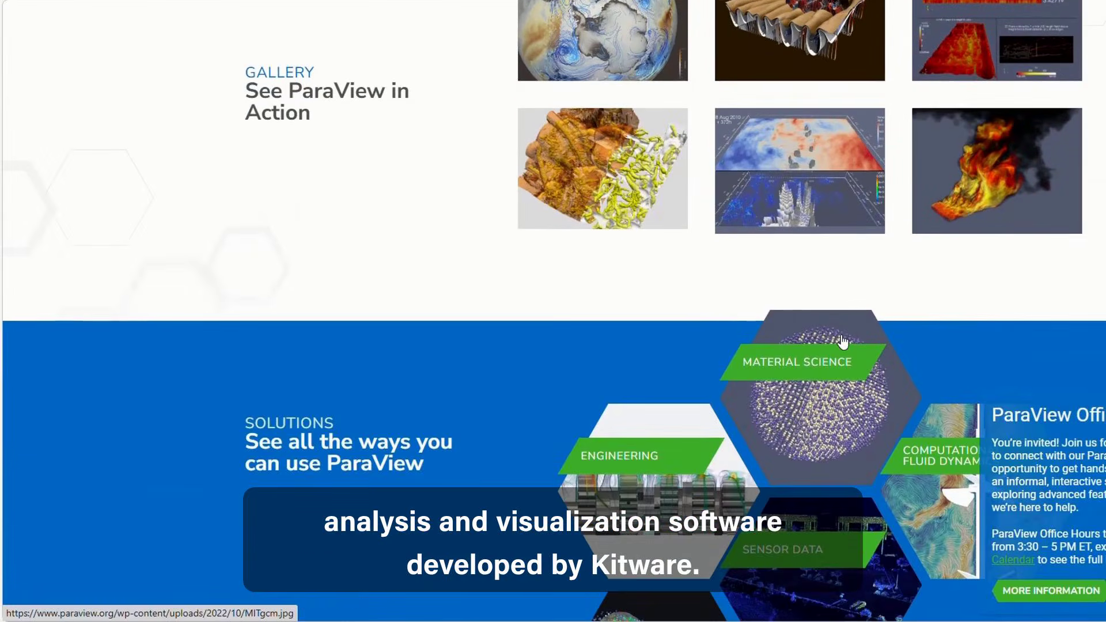
scroll(841, 340, "up", 1)
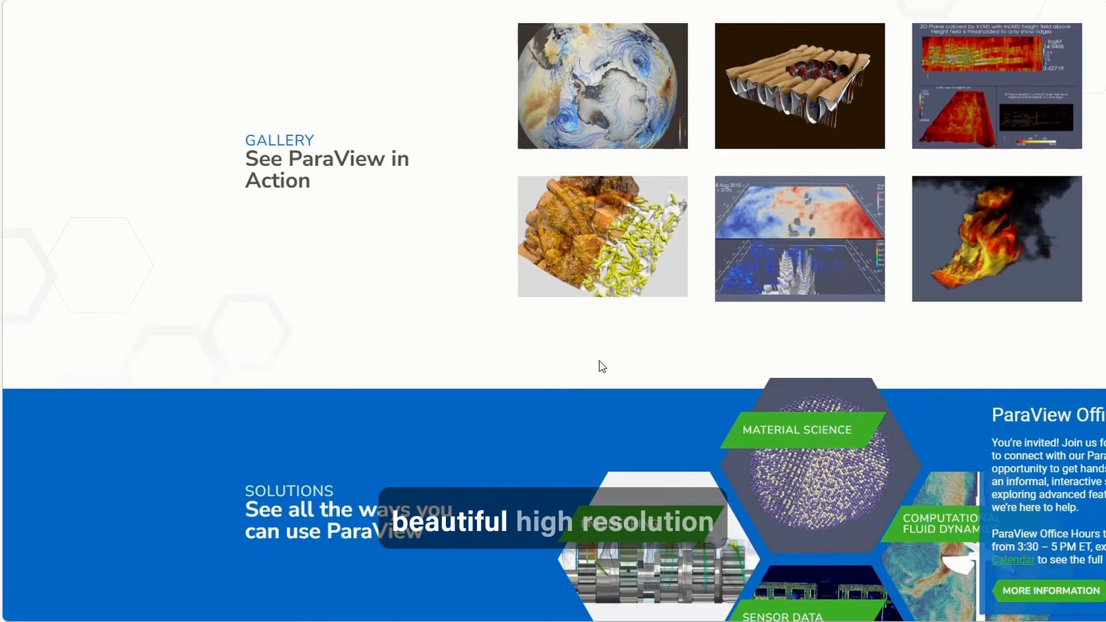
scroll(602, 367, "down", 2)
scroll(603, 360, "up", 3)
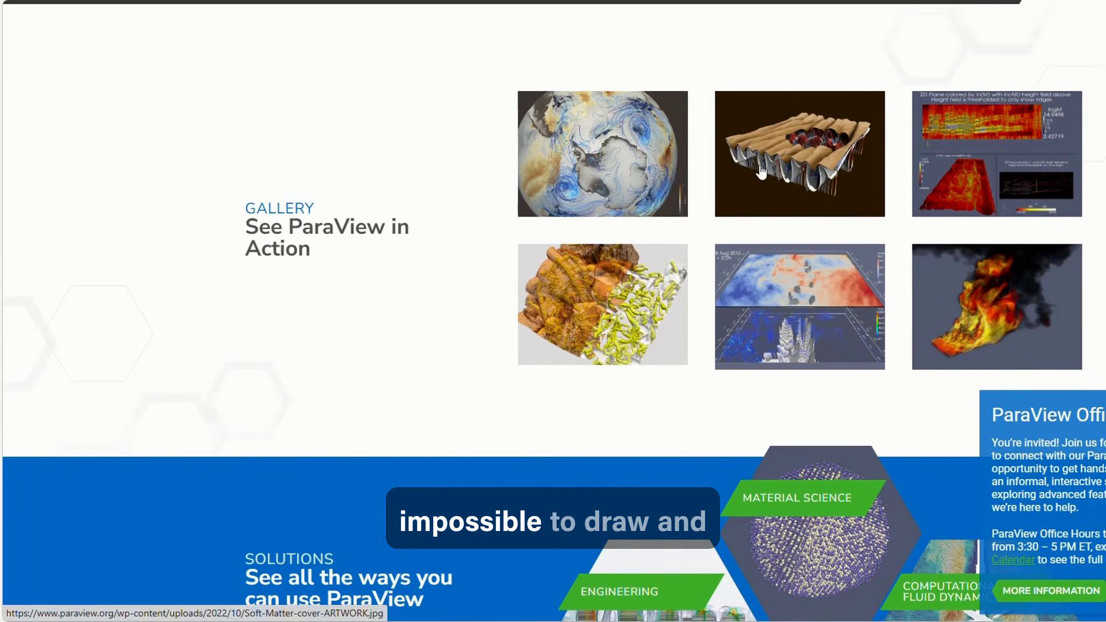
left_click(727, 163)
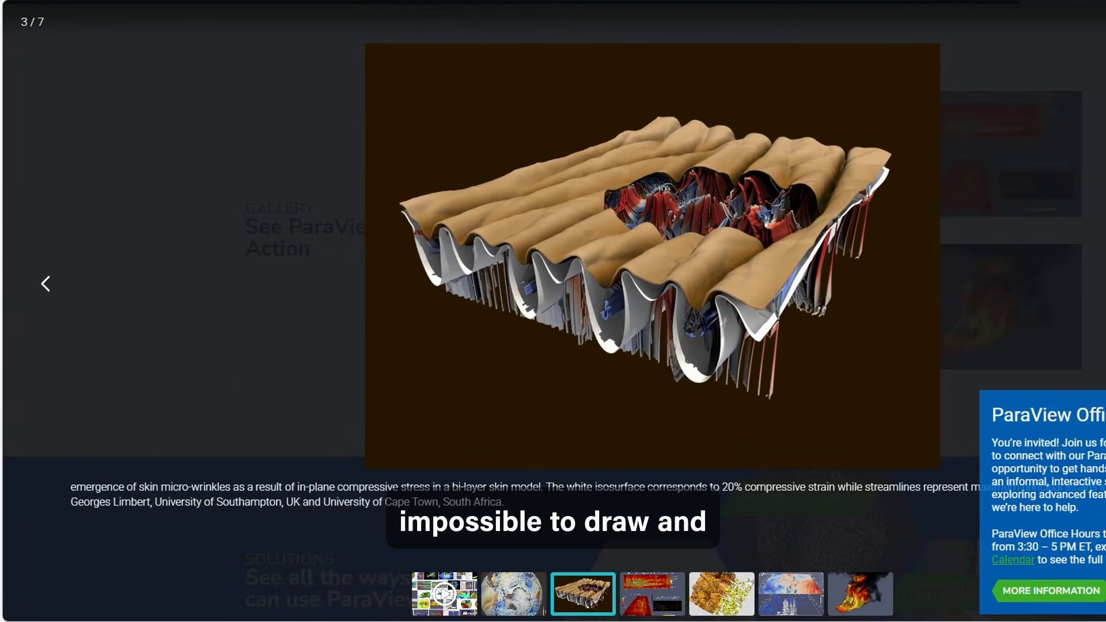
key("Right")
key("Right")
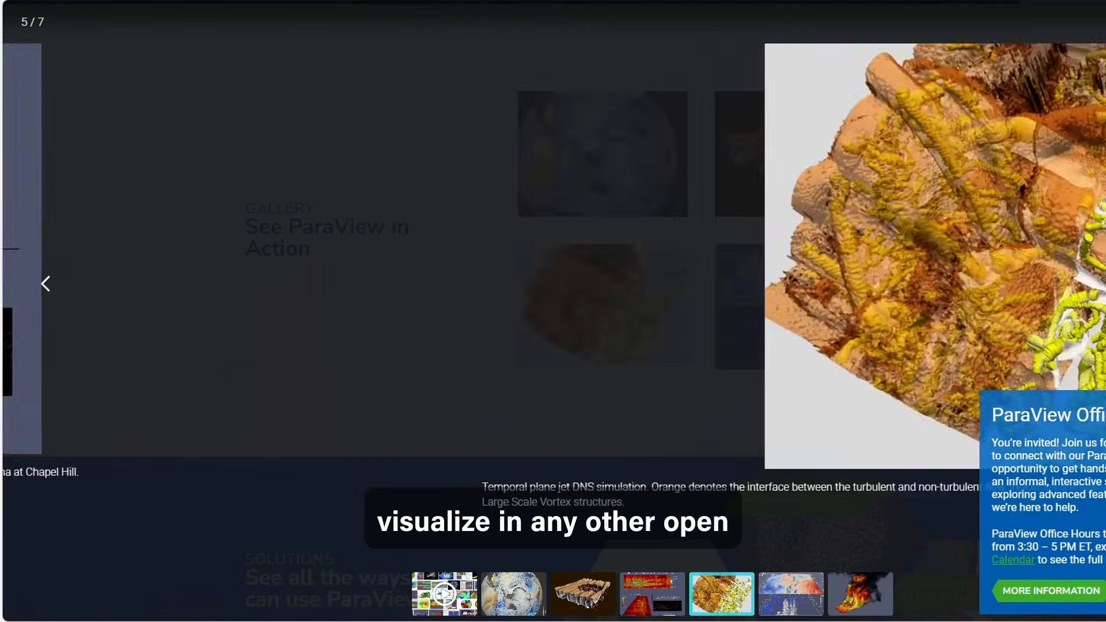
key("Right")
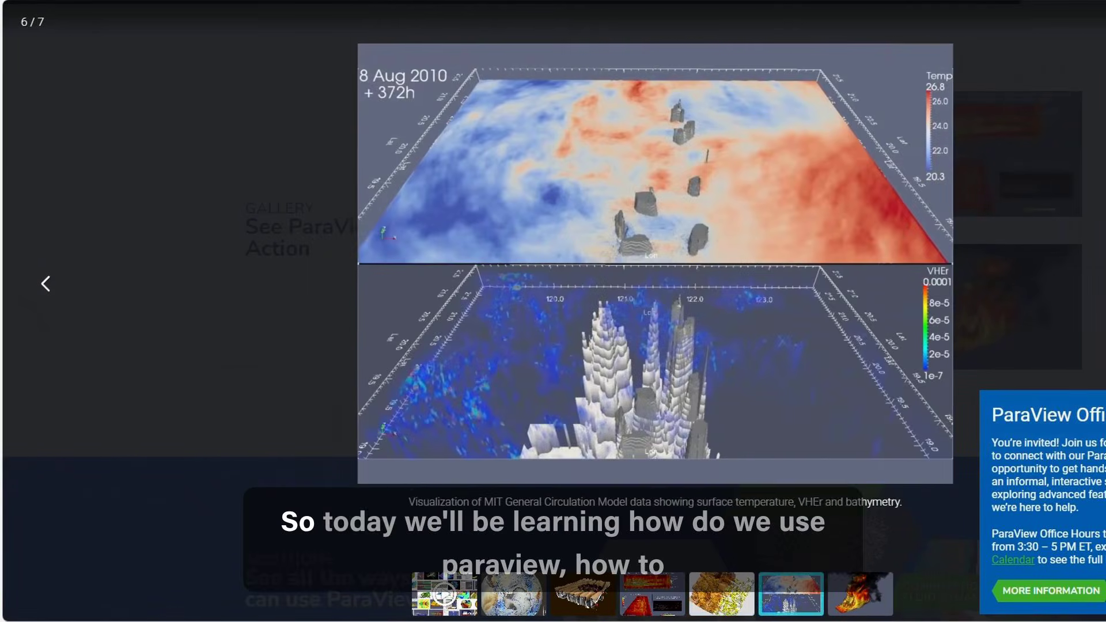
key("Right")
key("Escape")
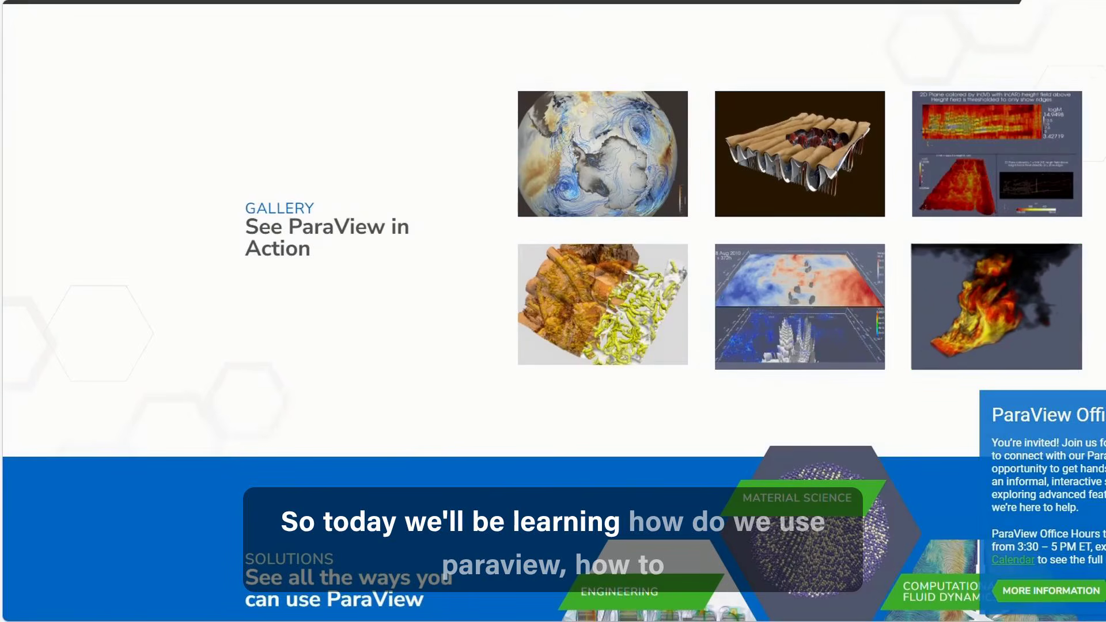
- Download the Windows installer ParaView-6.1.0-RC1-Windows-Python3.12-msvc2017-AMD64.msi from the ParaView download page
scroll(599, 415, "down", 14)
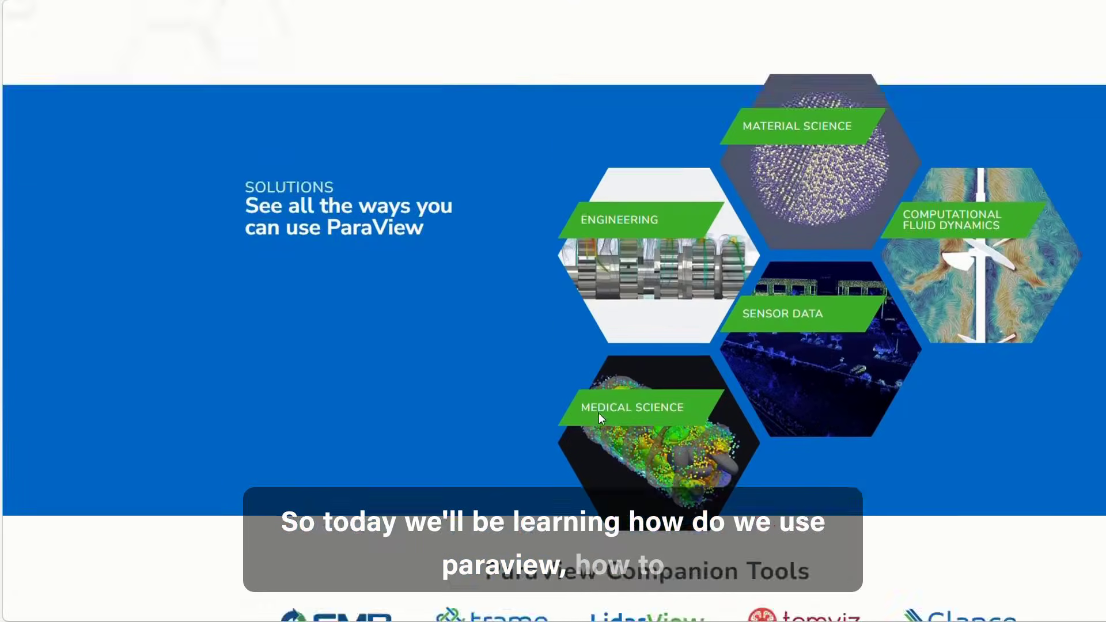
scroll(599, 419, "down", 12)
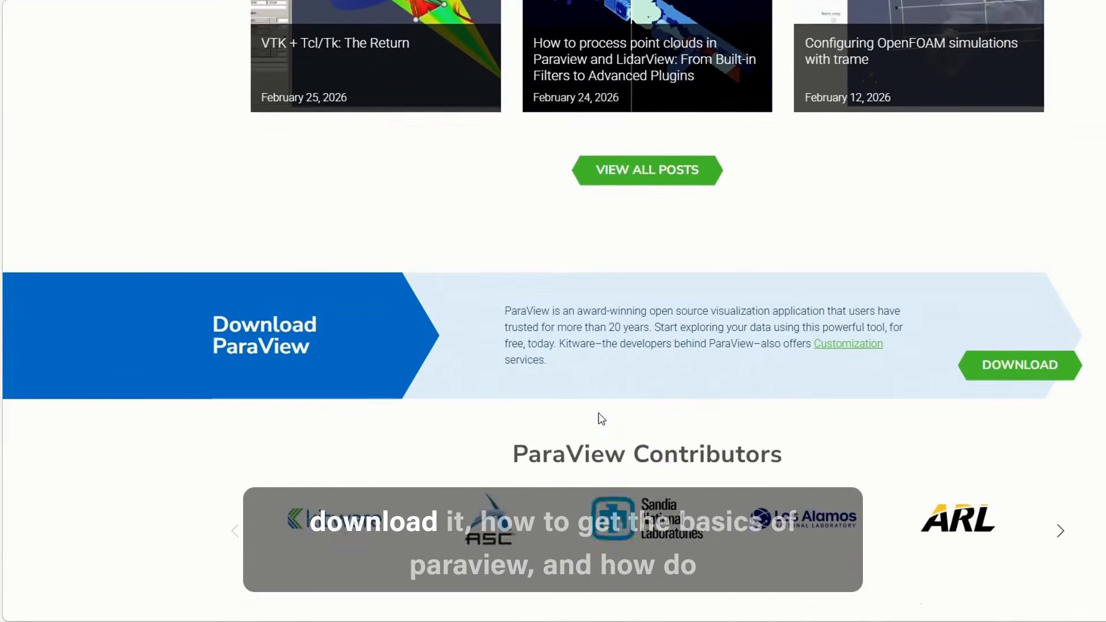
left_click(1048, 304)
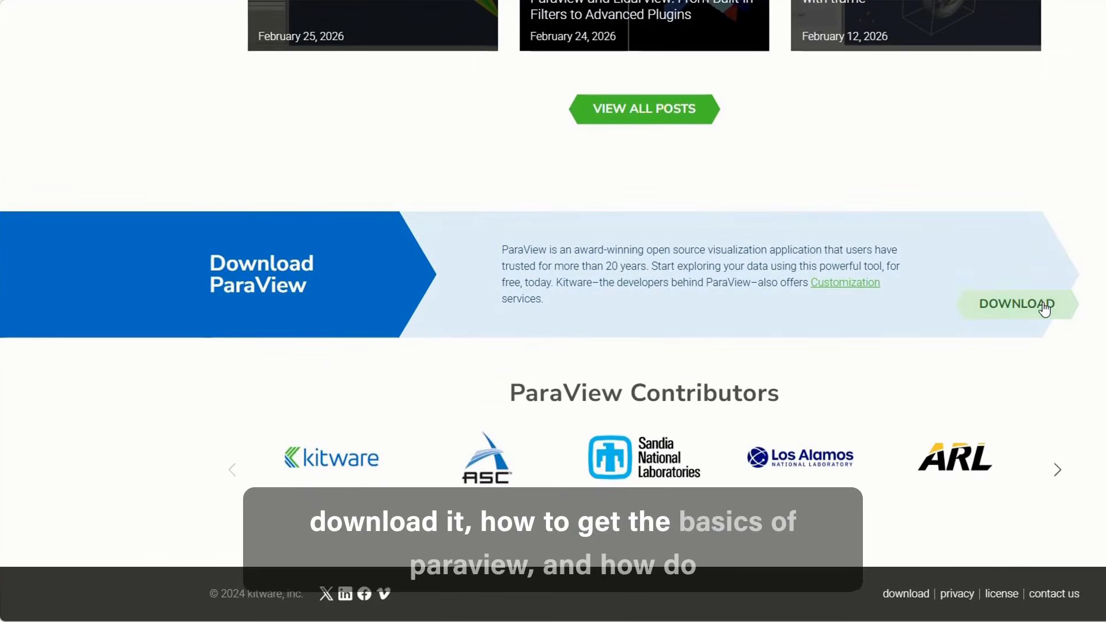
scroll(157, 418, "down", 2)
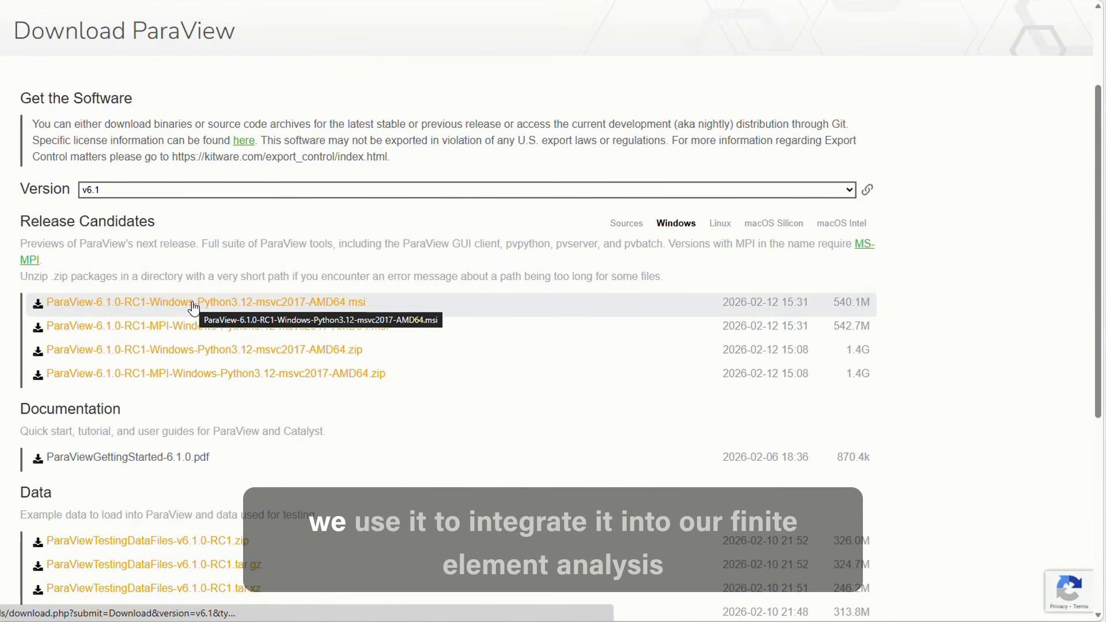
left_click(193, 303)
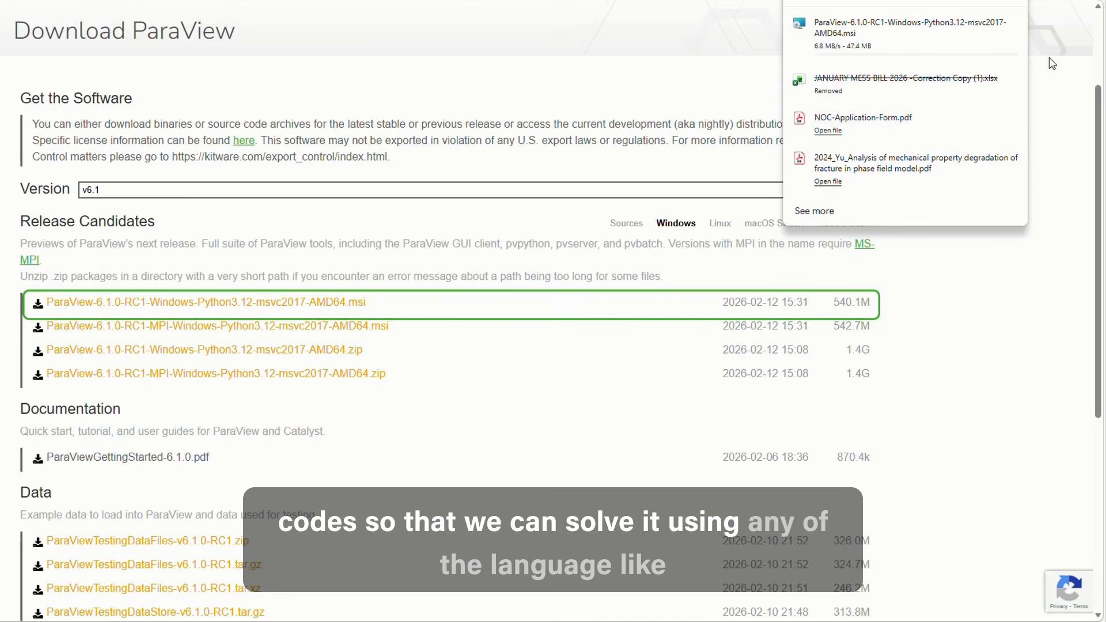
left_click(658, 82)
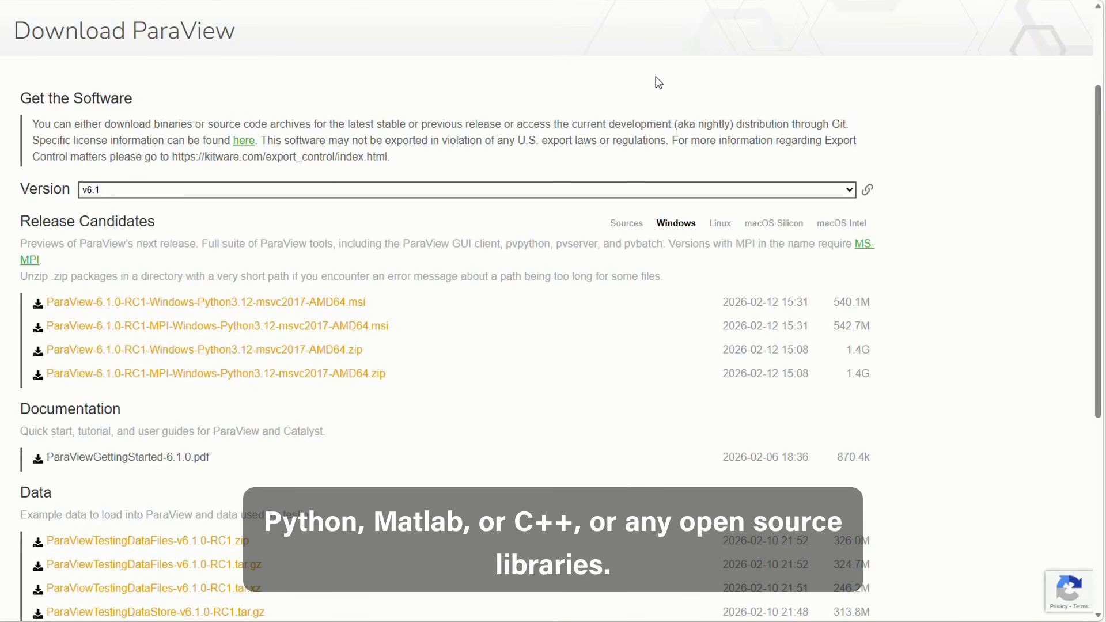
- Download the documentation file ParaViewGettingStarted-6.1.0.pdf and open it
left_click(134, 459)
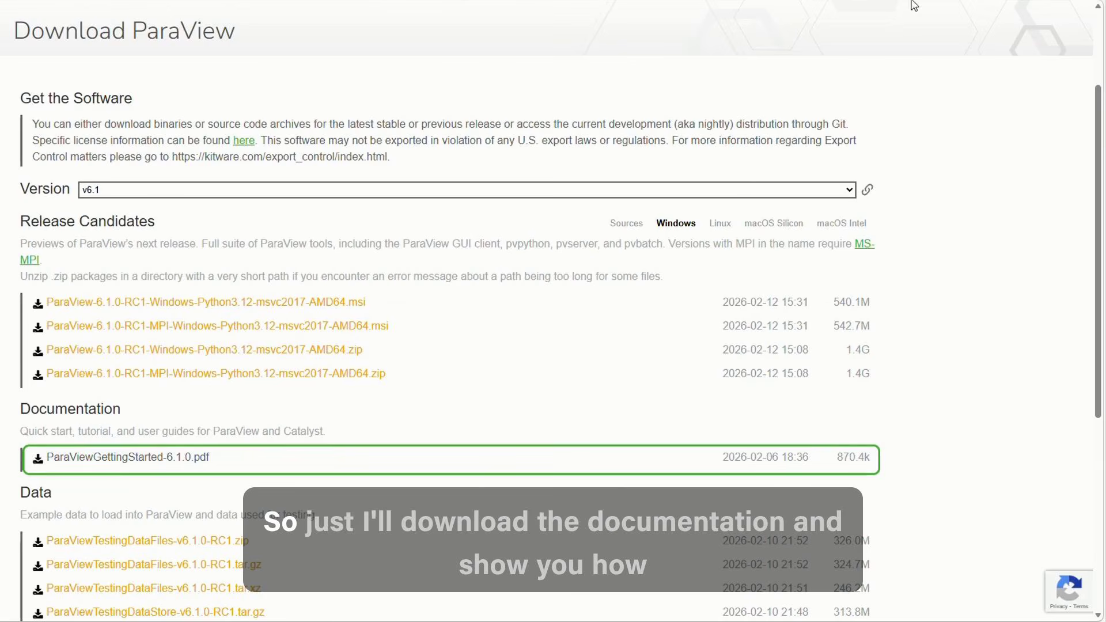
left_click(991, 2)
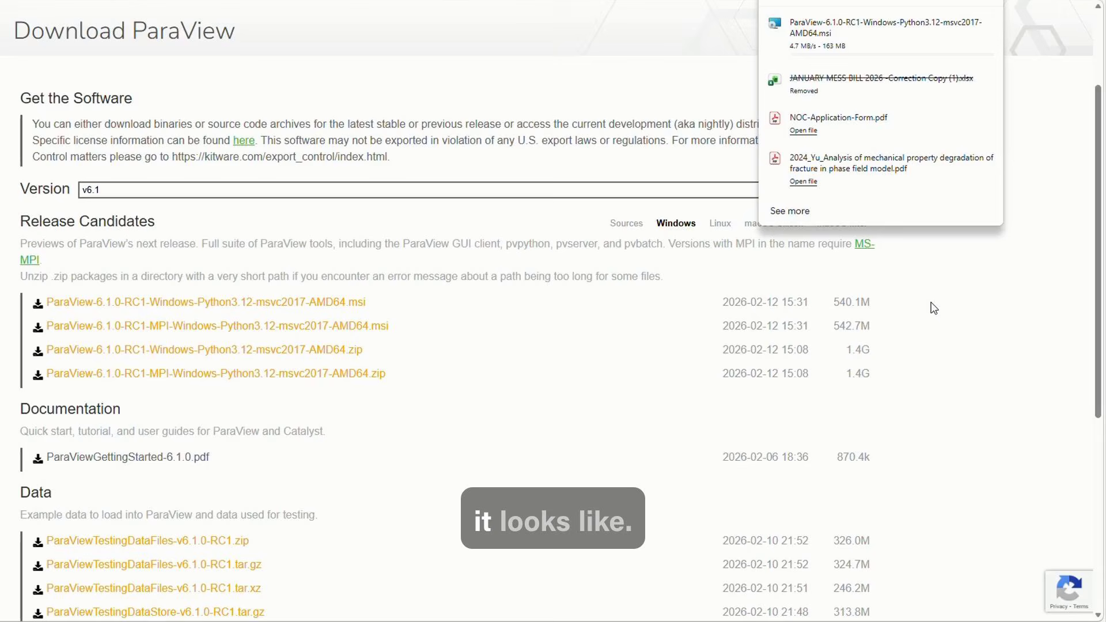
left_click(803, 33)
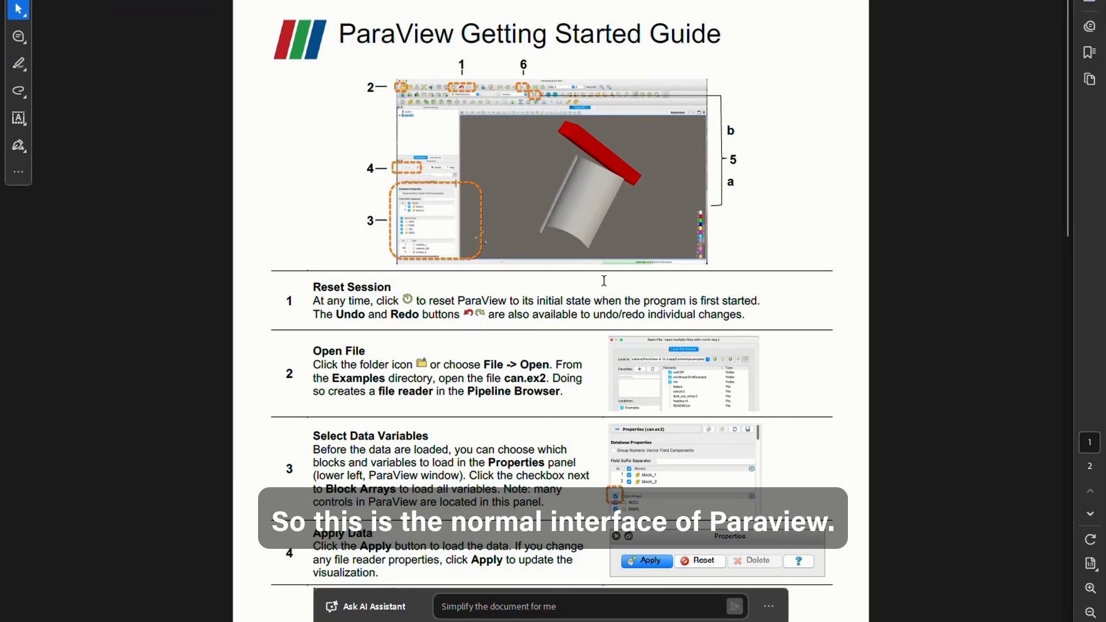
- Read the guide's first page on the interface, opening files, selecting variables, applying data, 3D interaction and animation
scroll(493, 252, "up", 5, "ctrl")
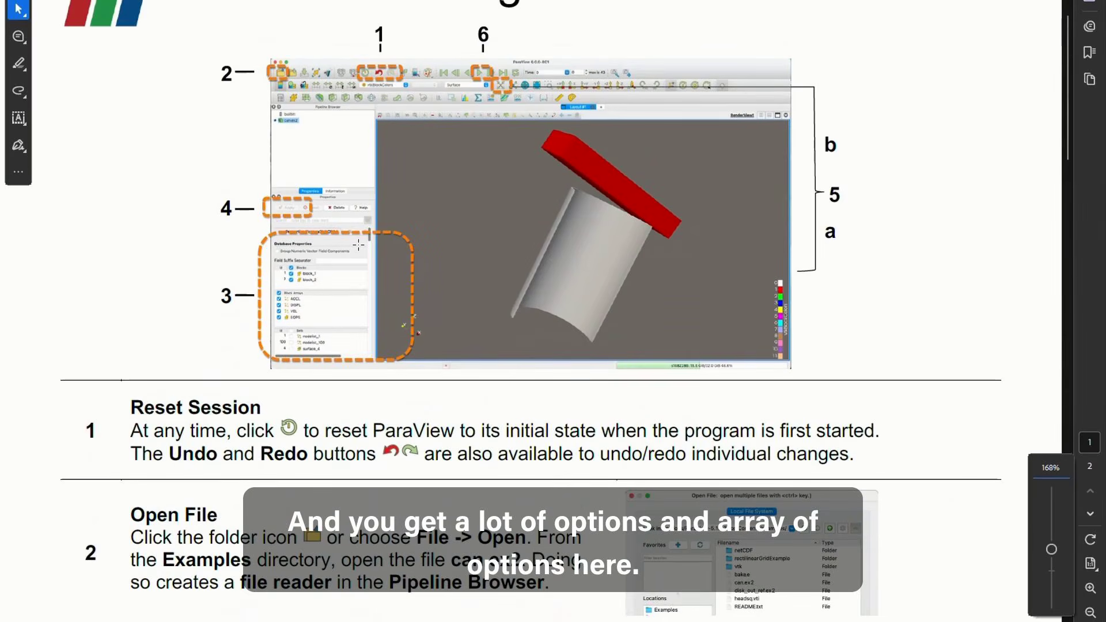
scroll(359, 244, "up", 1)
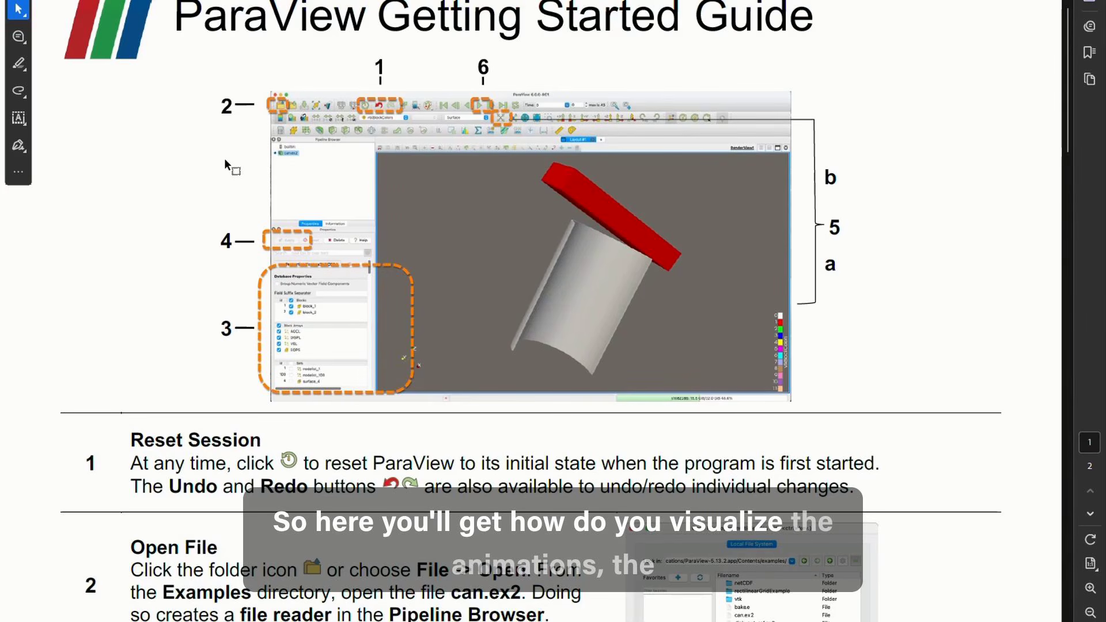
scroll(225, 164, "down", 3)
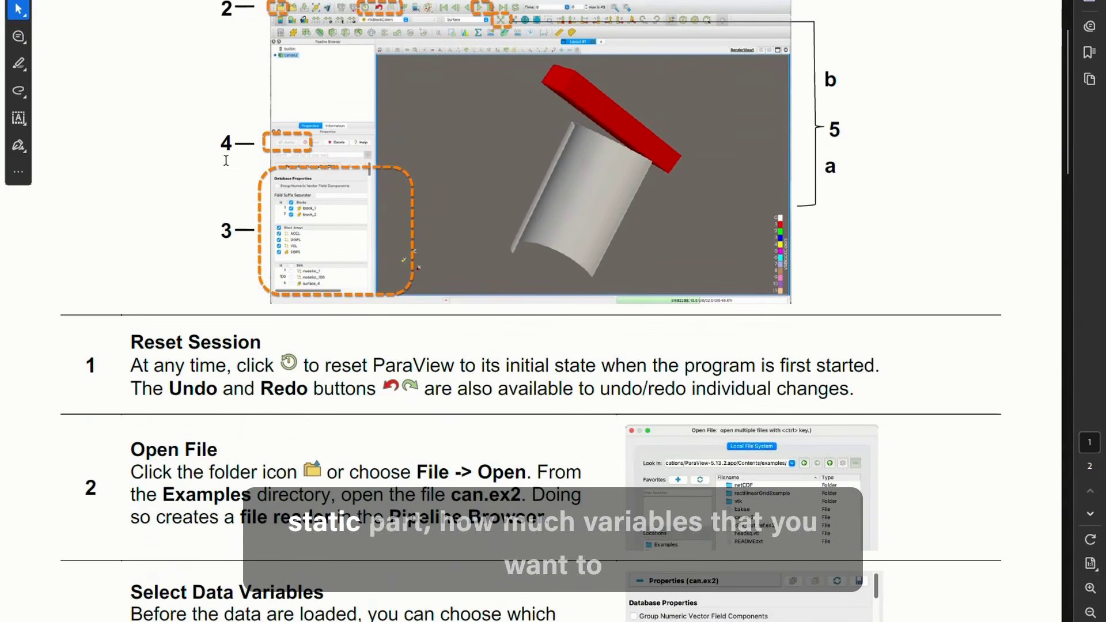
scroll(225, 160, "down", 3)
scroll(225, 160, "down", 3)
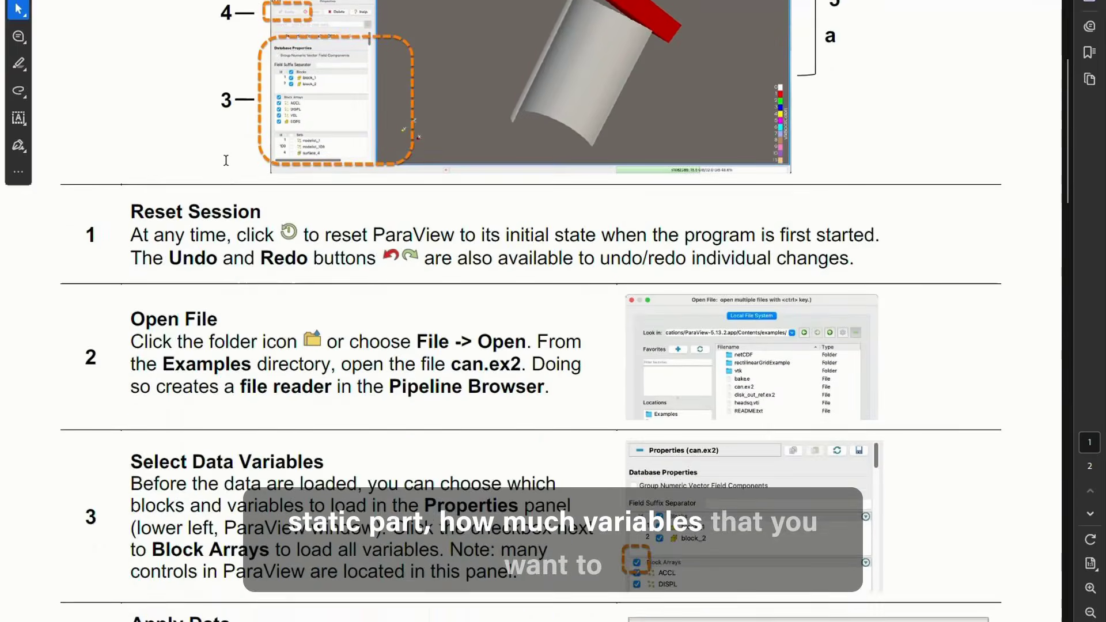
scroll(226, 160, "down", 2)
scroll(226, 160, "down", 2)
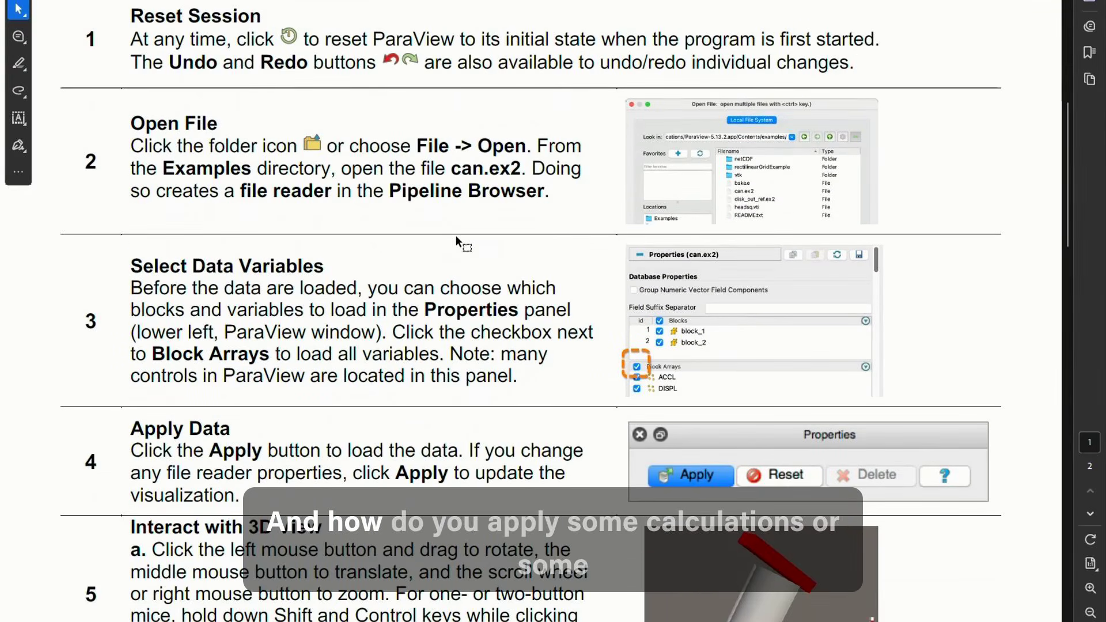
scroll(455, 235, "down", 2)
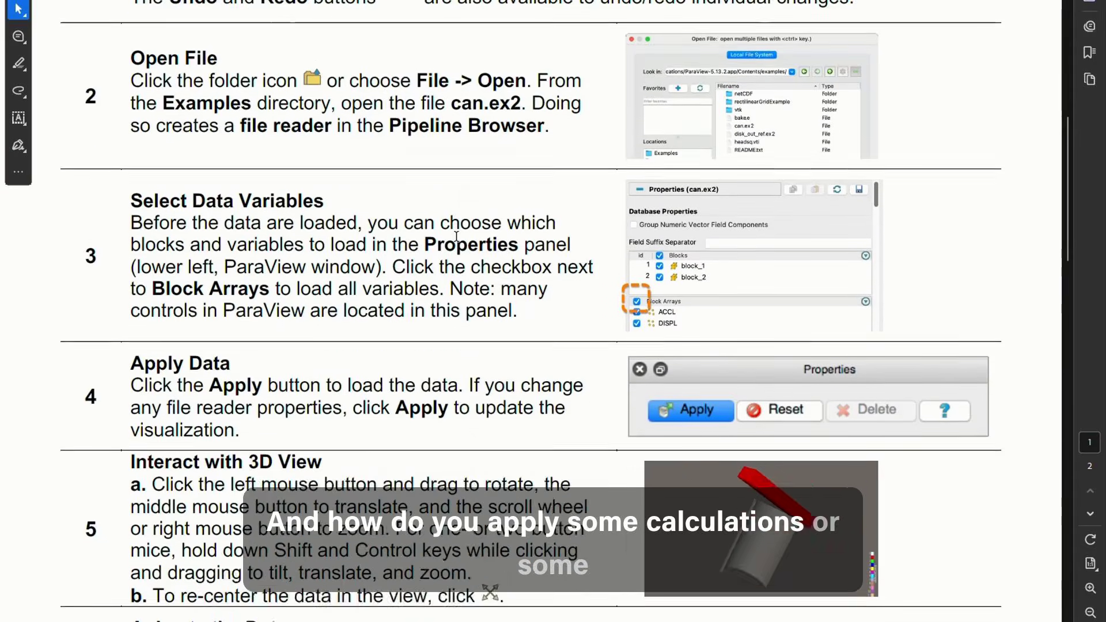
scroll(455, 235, "down", 6)
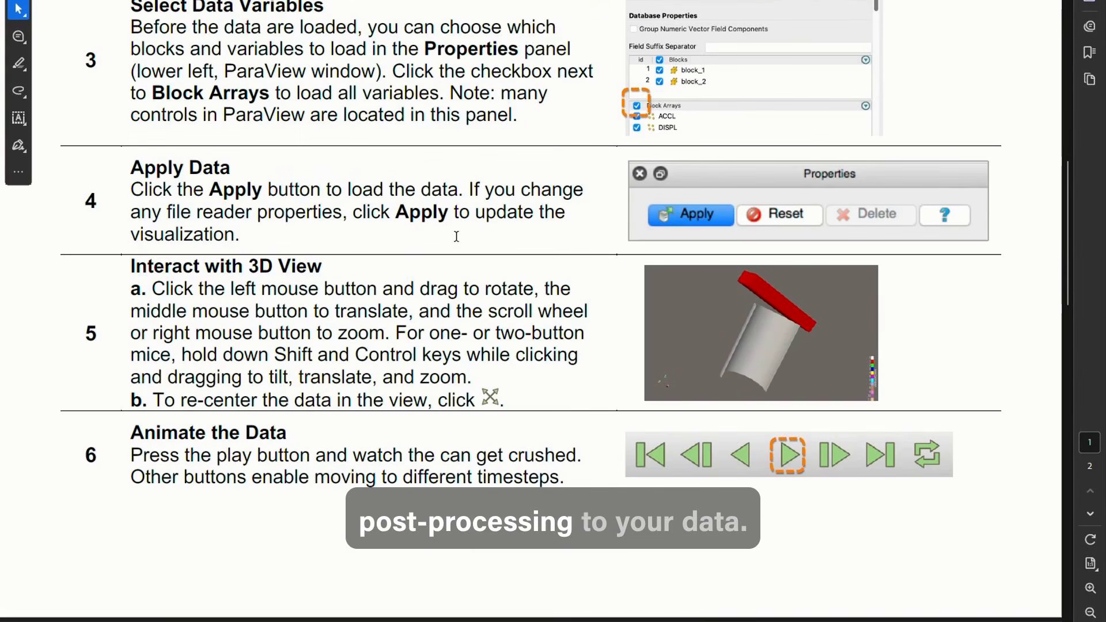
scroll(592, 319, "down", 2)
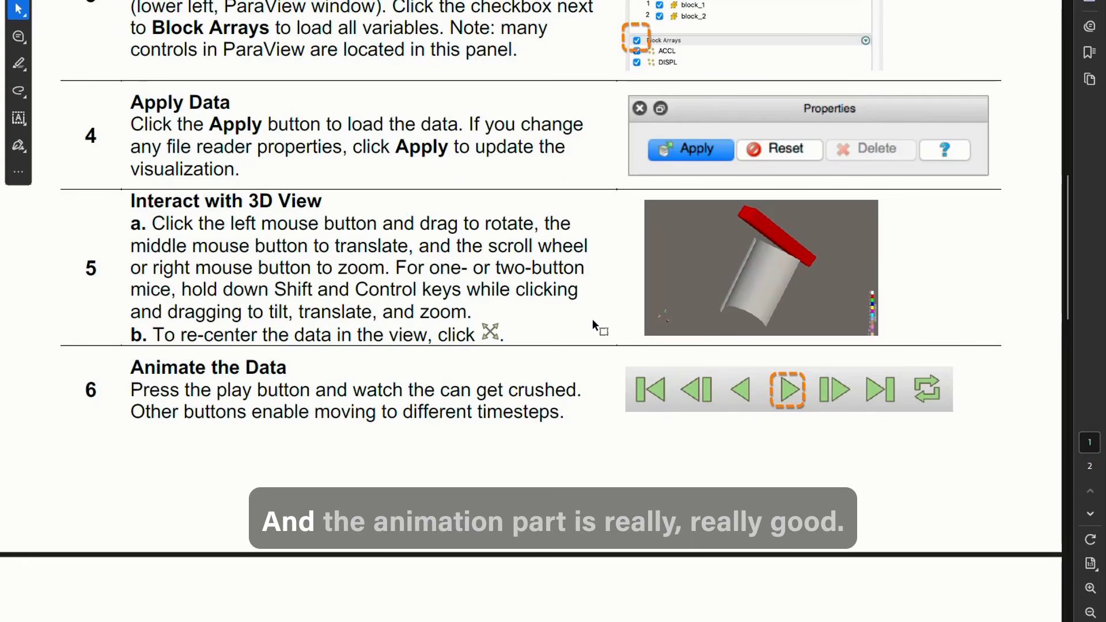
- Review the guide's second page on color maps, vector glyphs, saving screenshots and additional help resources
scroll(592, 319, "down", 10)
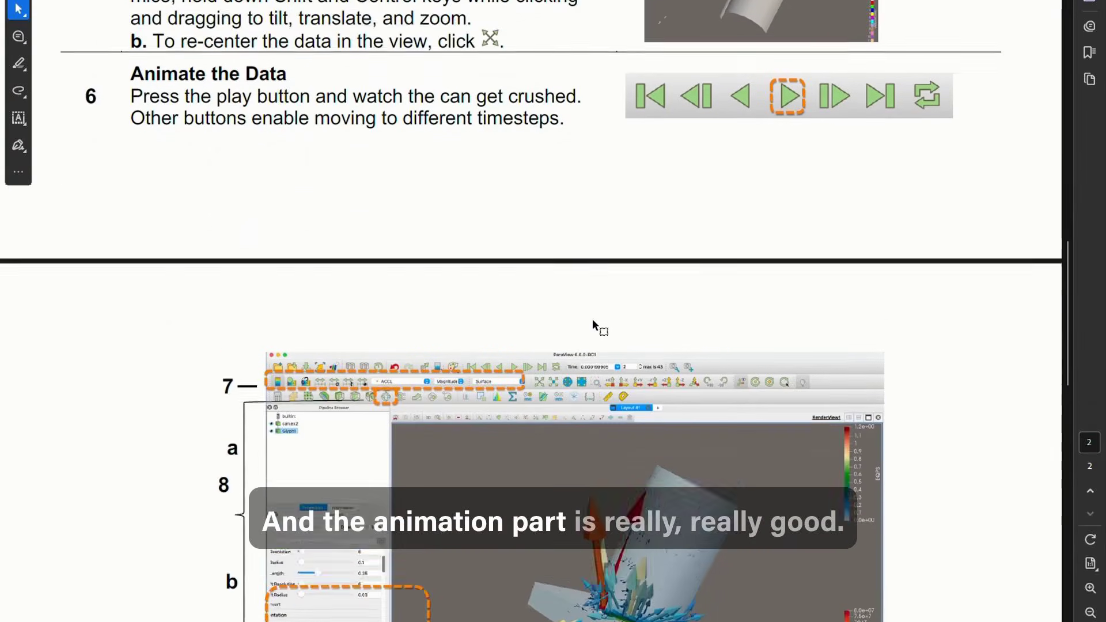
scroll(592, 319, "down", 7)
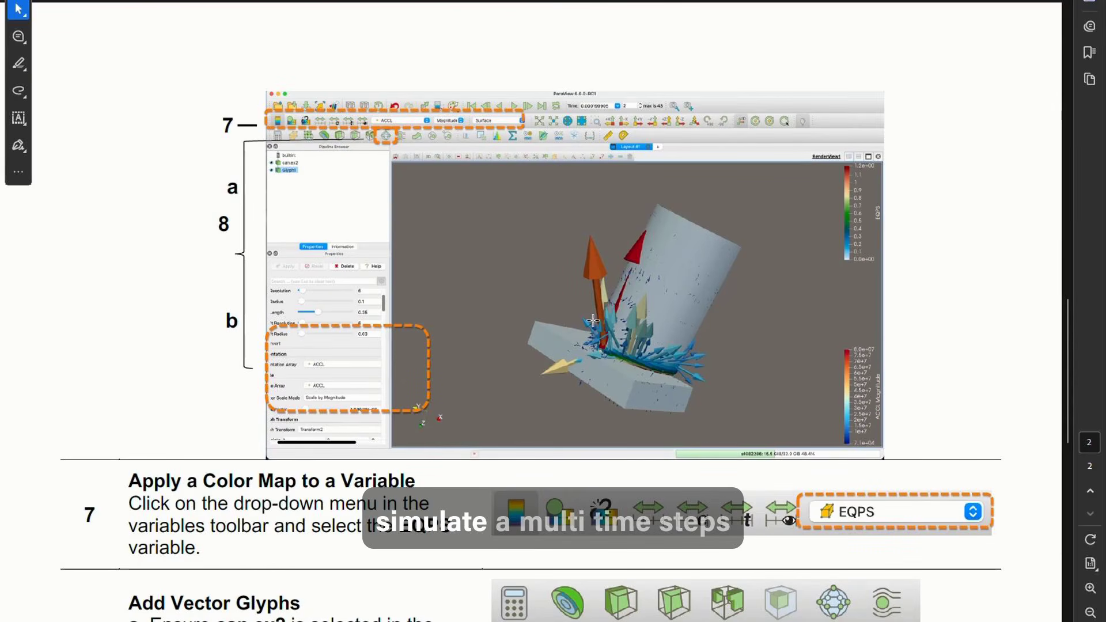
scroll(593, 320, "down", 5)
scroll(593, 320, "down", 4)
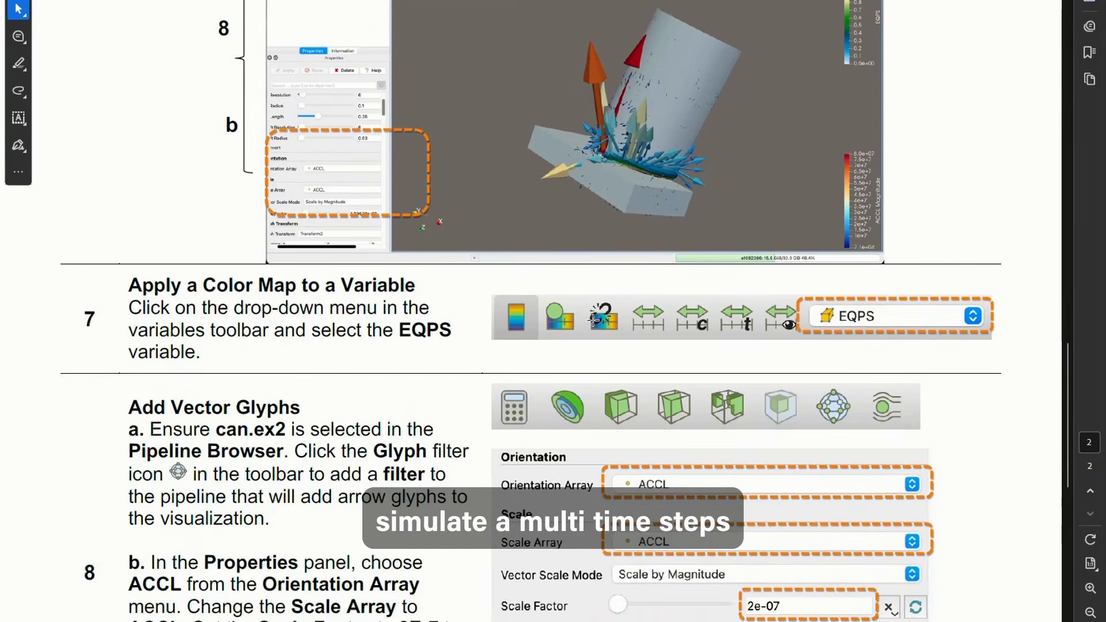
scroll(592, 319, "down", 2)
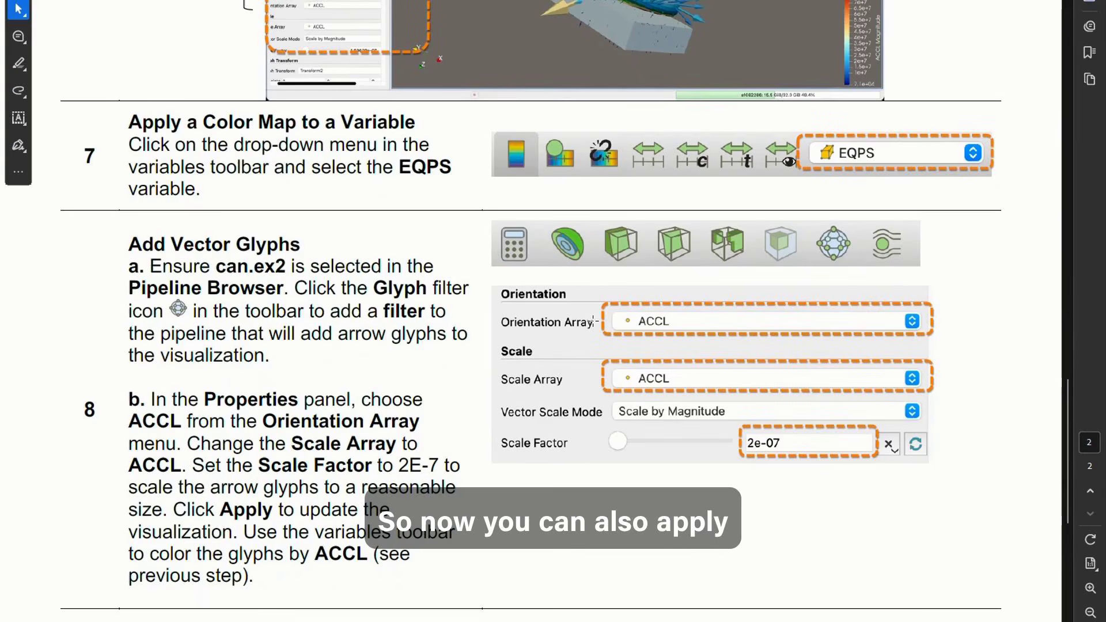
scroll(592, 320, "down", 1)
scroll(593, 320, "down", 5)
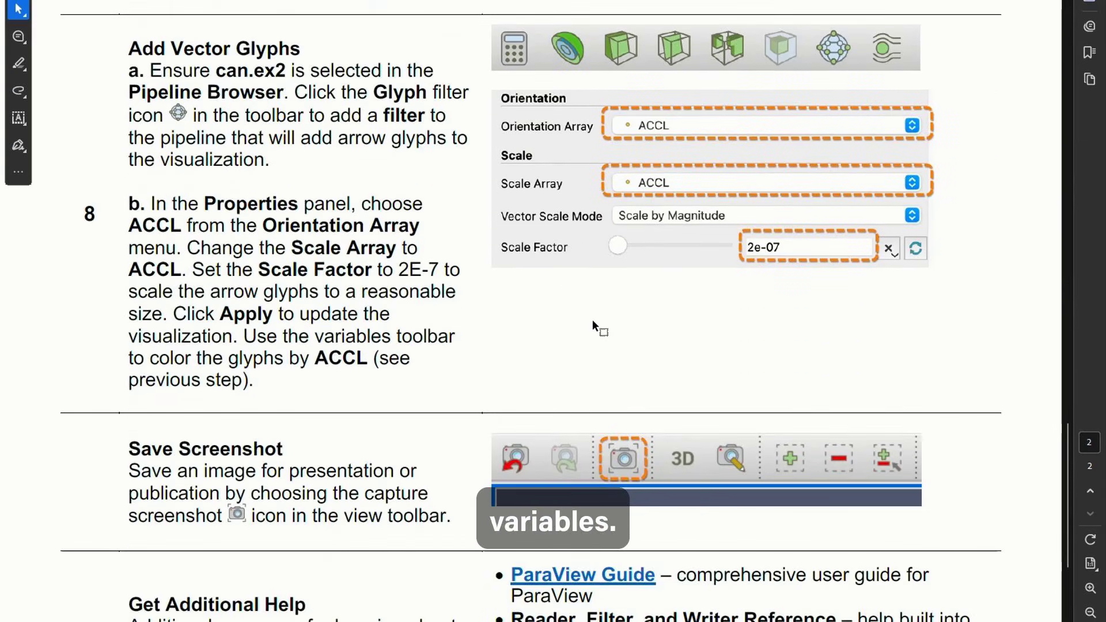
scroll(593, 320, "down", 1)
scroll(592, 319, "down", 3)
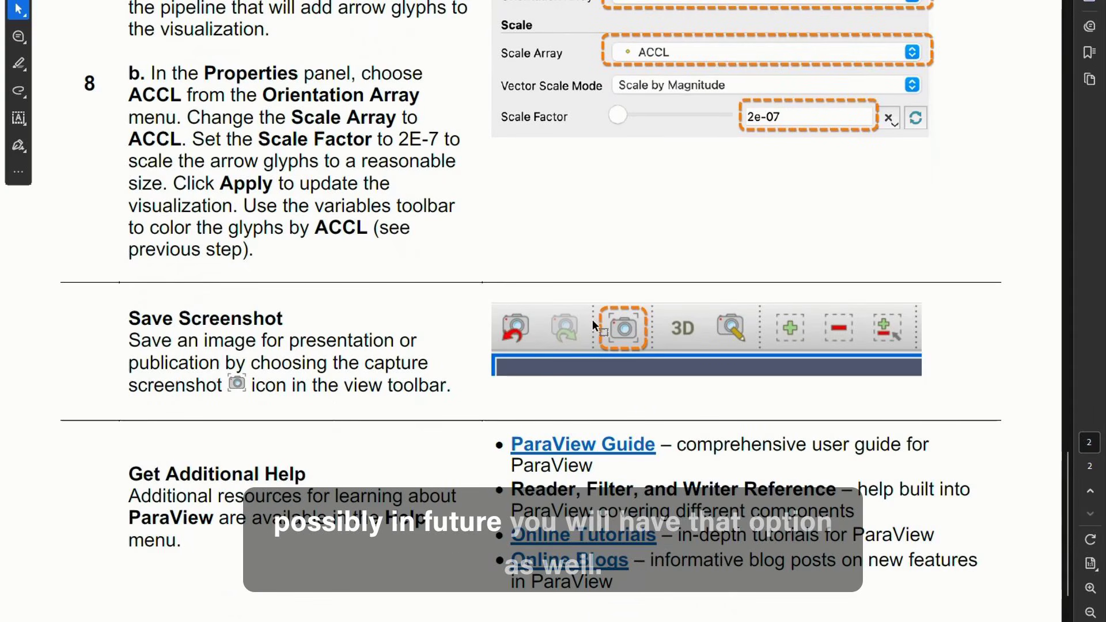
scroll(592, 323, "down", 2)
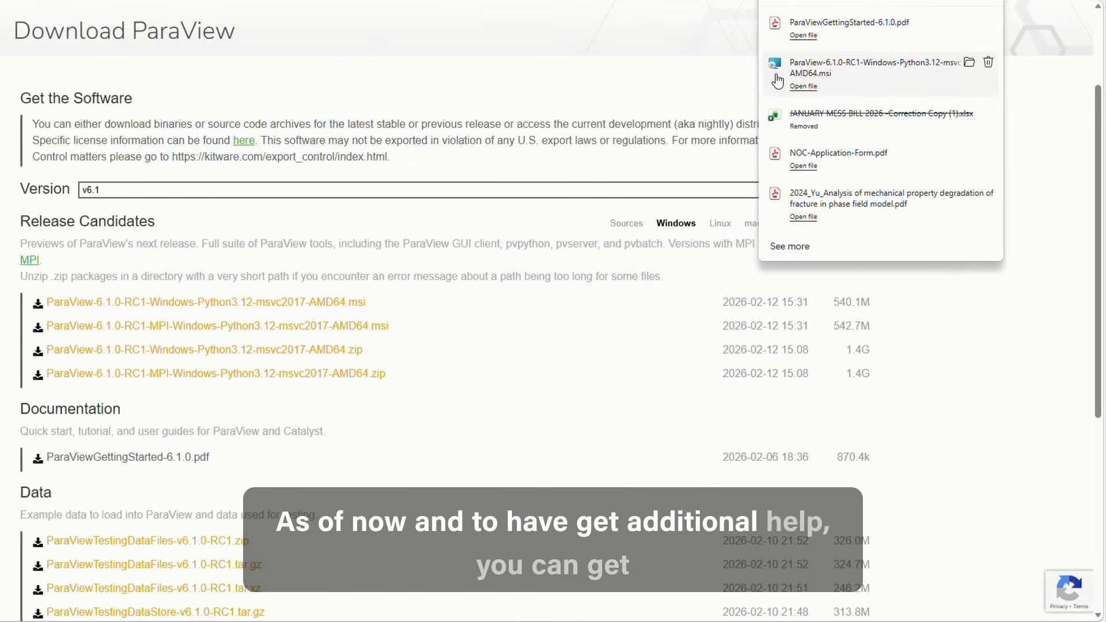
- Run the downloaded ParaView .msi installer, accept the license agreement and start the installation with the default settings
left_click(803, 86)
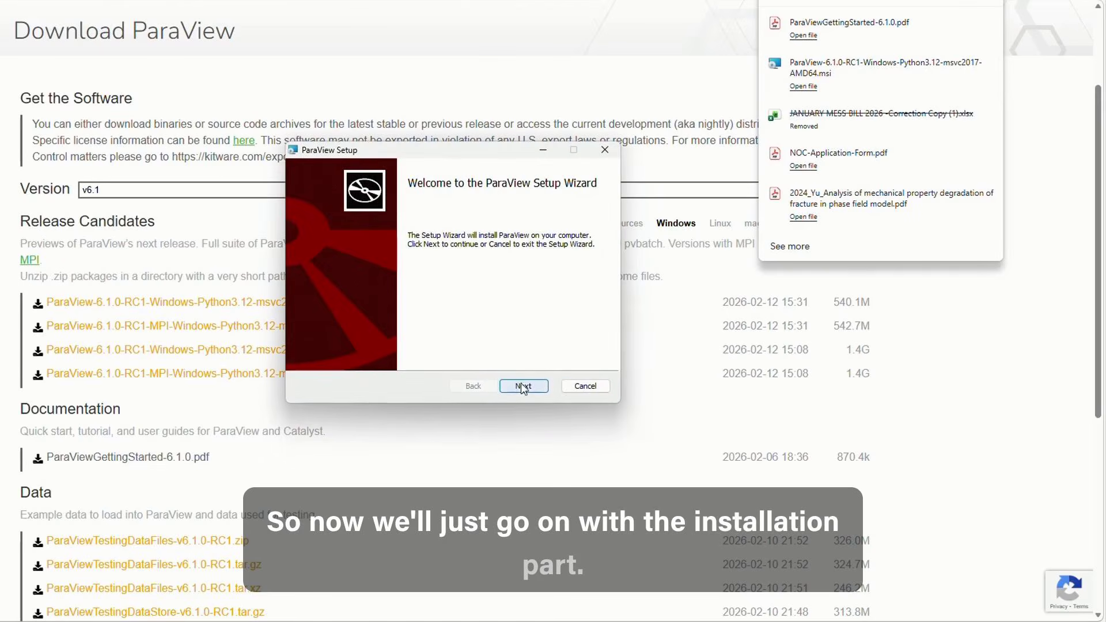
left_click(523, 386)
left_click(351, 355)
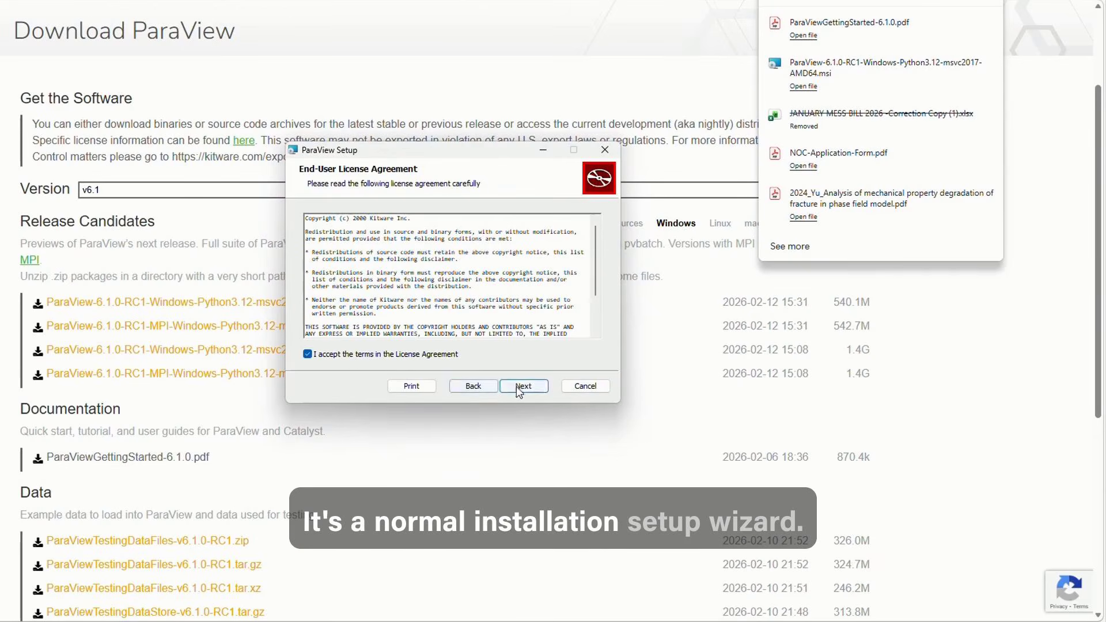
left_click(518, 387)
left_click(517, 386)
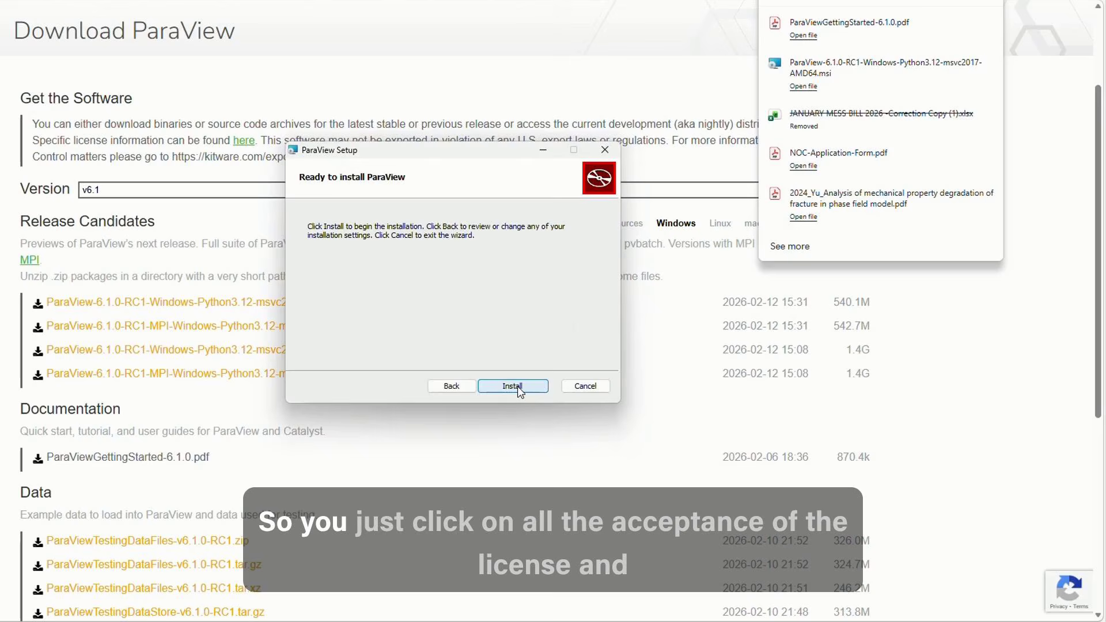
left_click(517, 386)
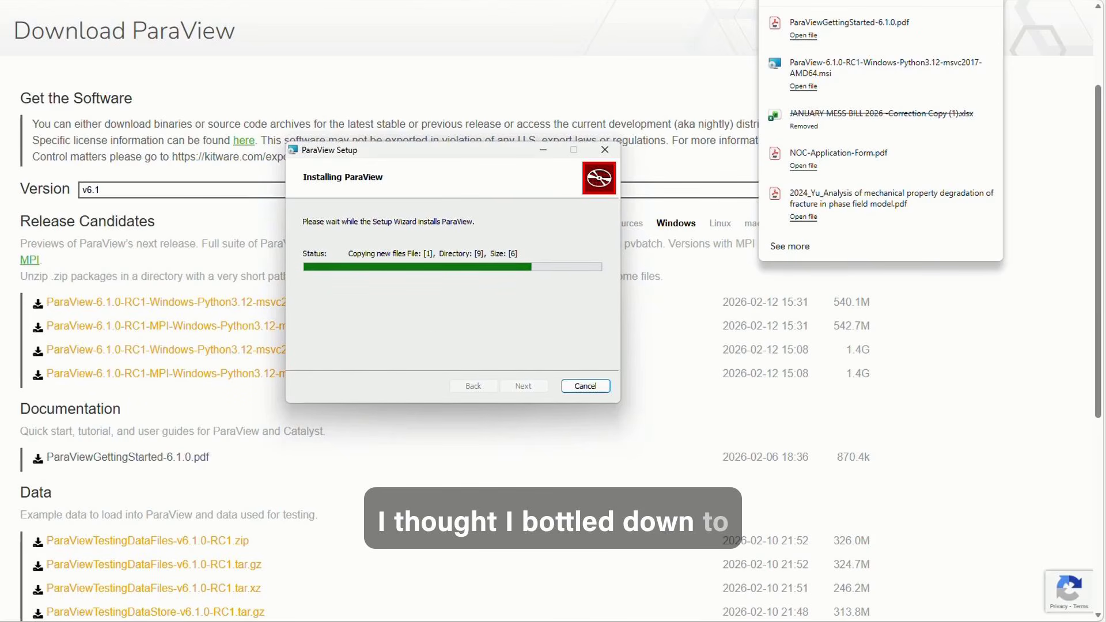
- Complete the ParaView installation and exit the setup wizard
left_click(909, 2)
left_click(696, 621)
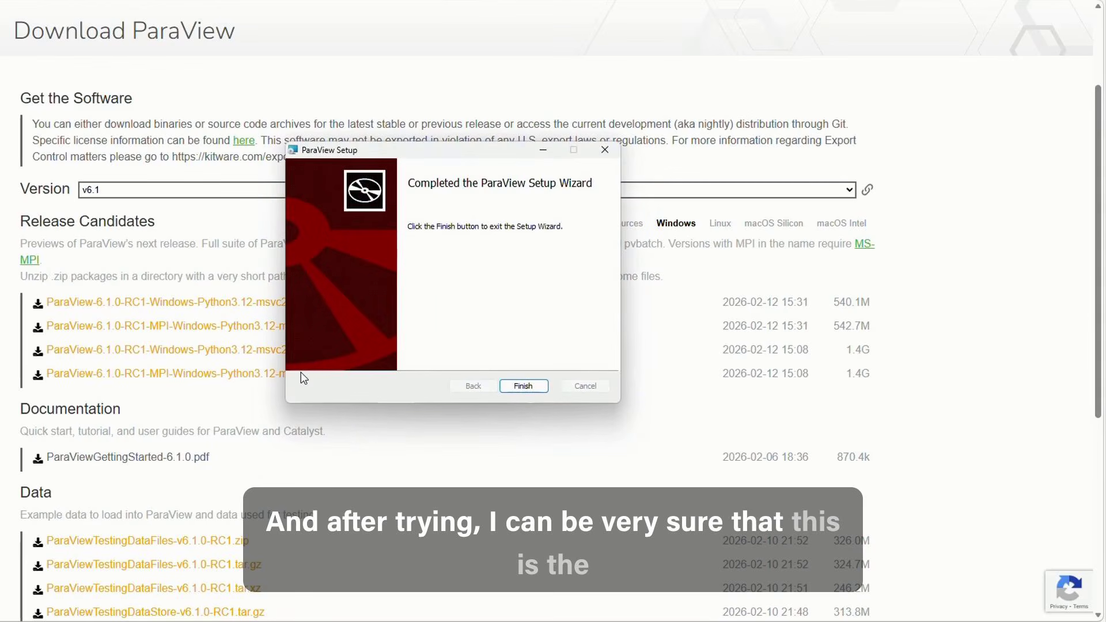
left_click(521, 386)
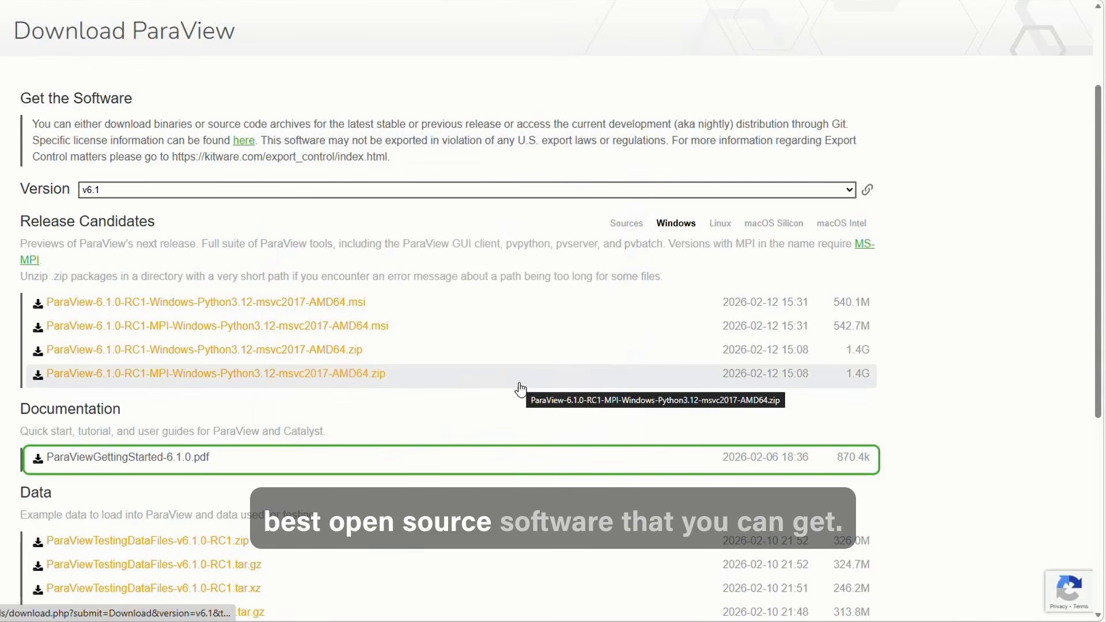
- Search Windows for "para" and launch ParaView 6.1.0-RC1
left_click(289, 606)
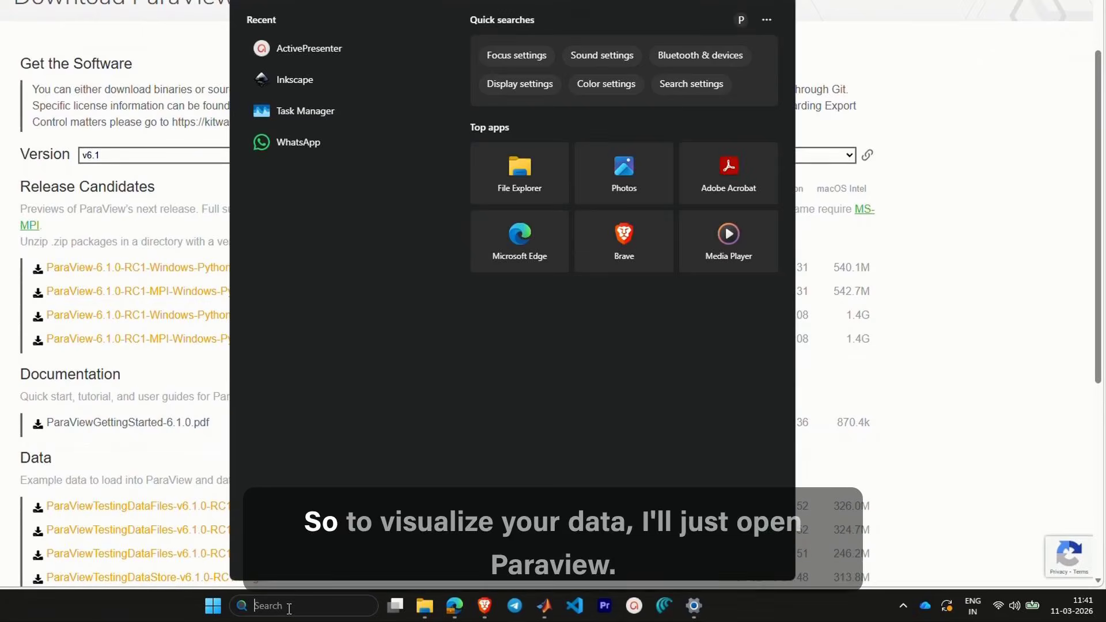
type("para")
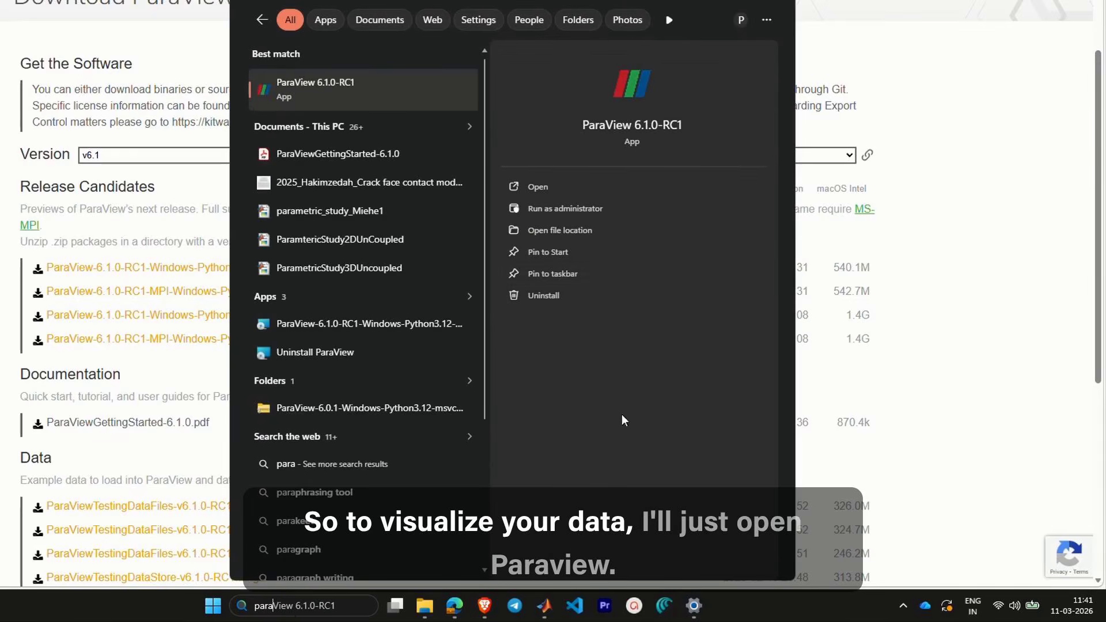
left_click(543, 189)
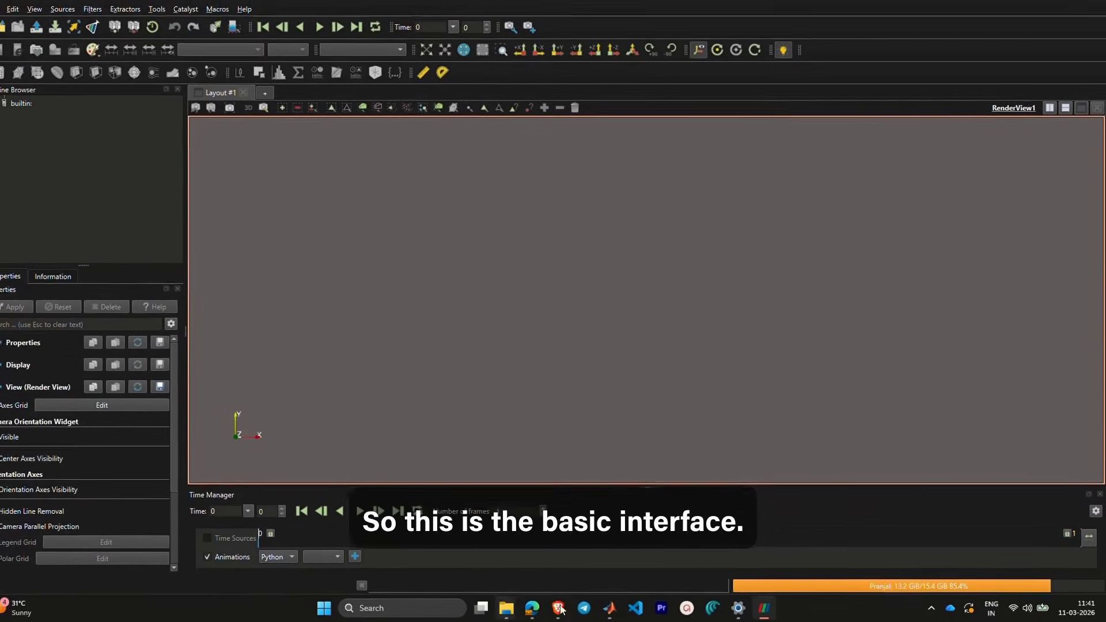
- Load SENT_0.025.pvd from MATLAB's current folder into ParaView and apply it with all data arrays enabled
mouse_move(622, 617)
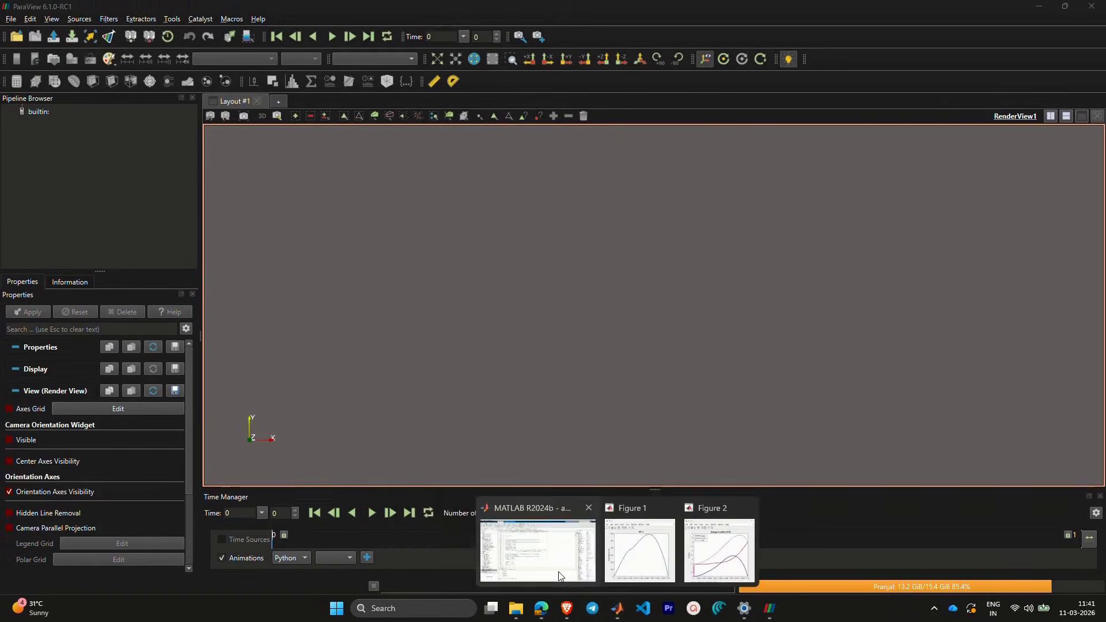
left_click(535, 544)
left_click(105, 452)
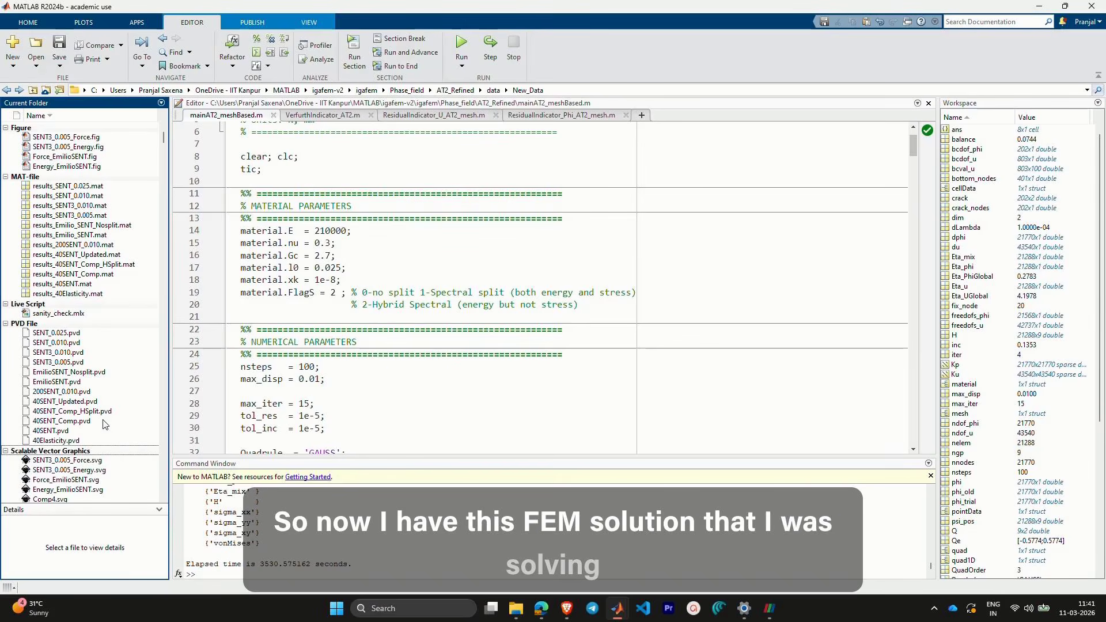
left_click_drag(56, 333, 503, 393)
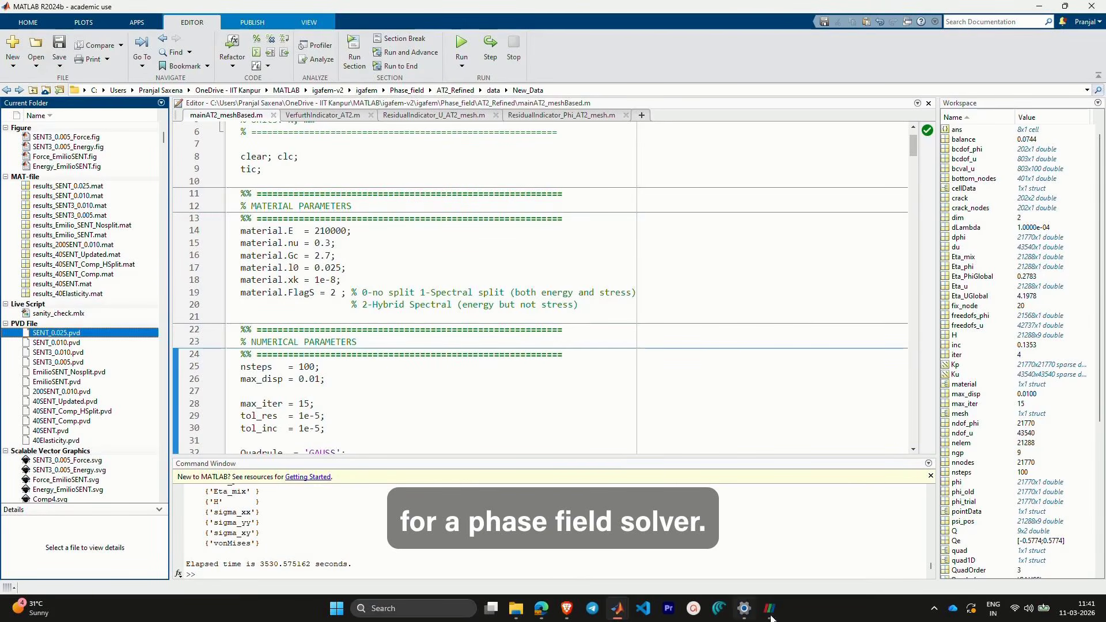
left_click_drag(771, 617, 497, 340)
left_click_drag(143, 226, 120, 218)
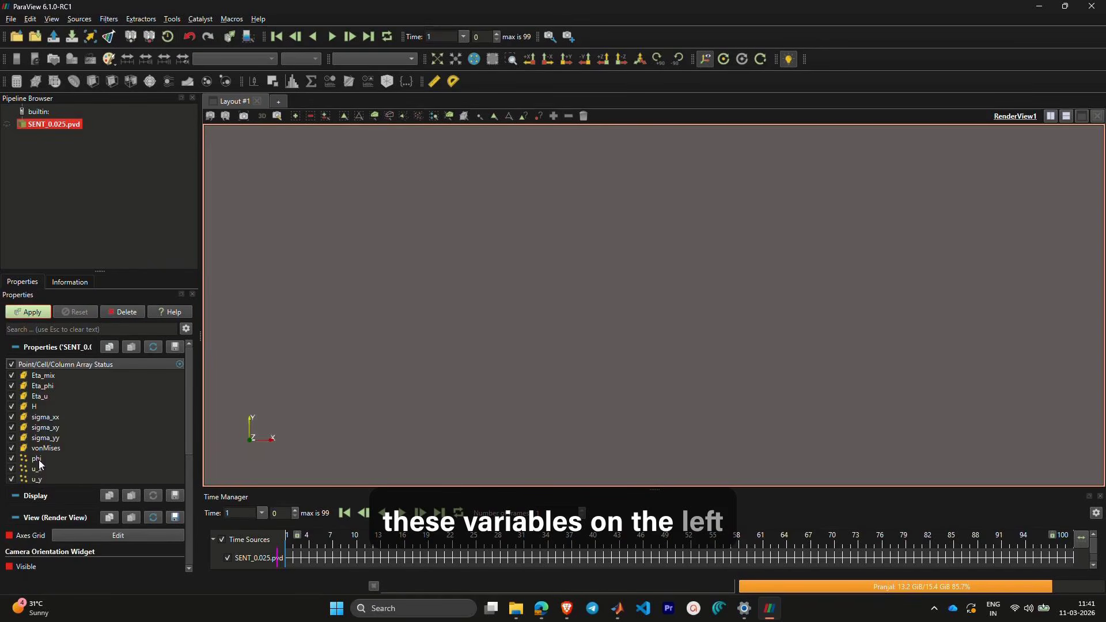
left_click(28, 315)
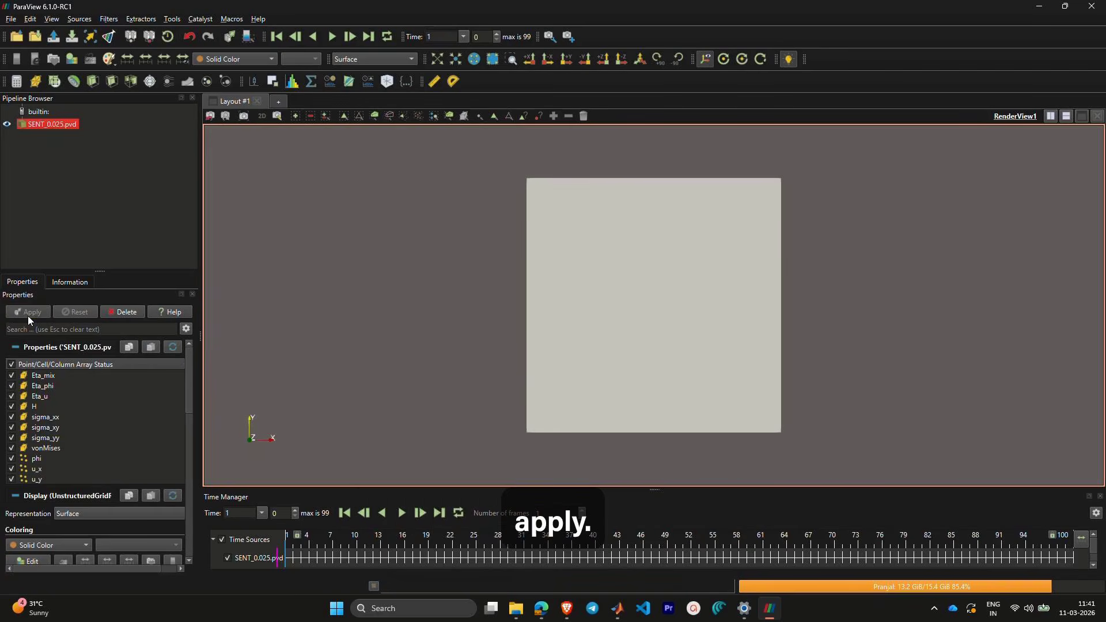
- Color the SENT_0.025.pvd surface by phi and play the animation through its time steps
left_click(228, 61)
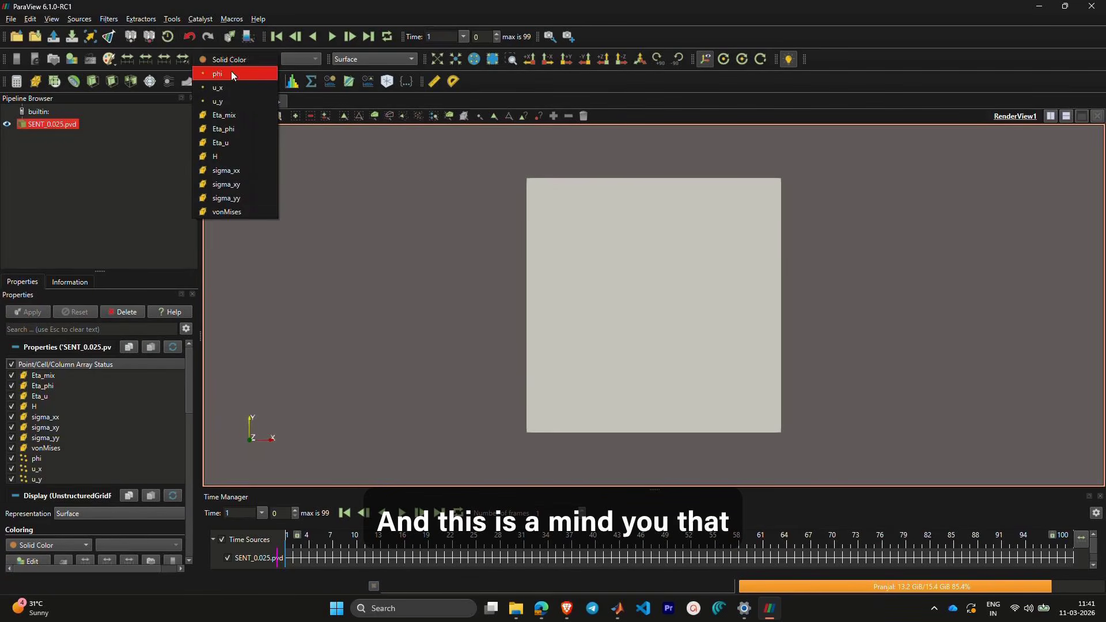
left_click(230, 72)
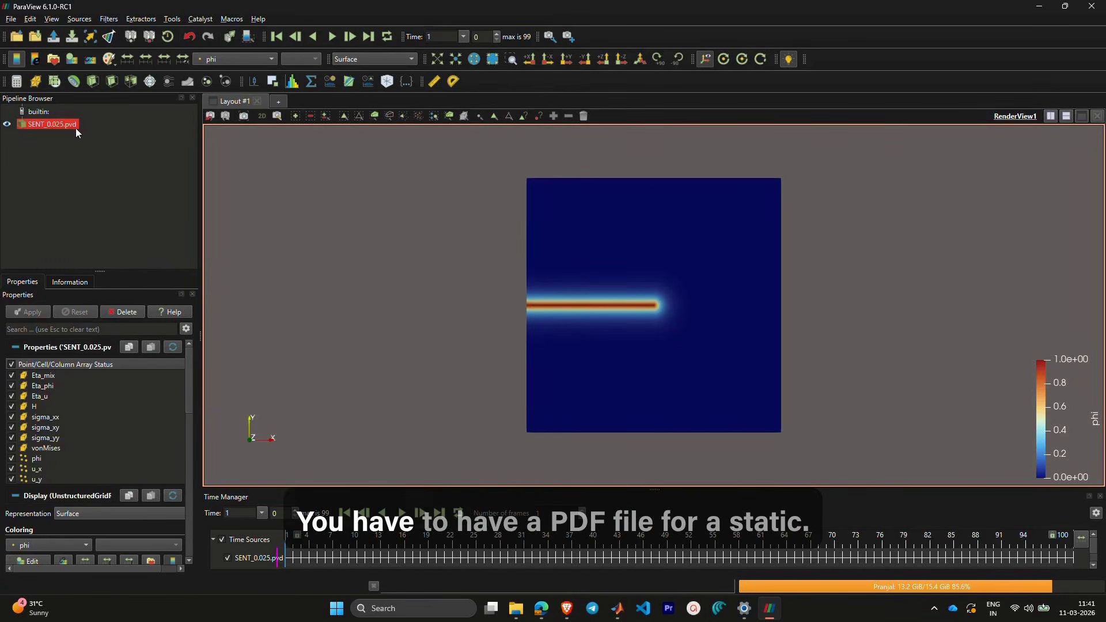
left_click(332, 36)
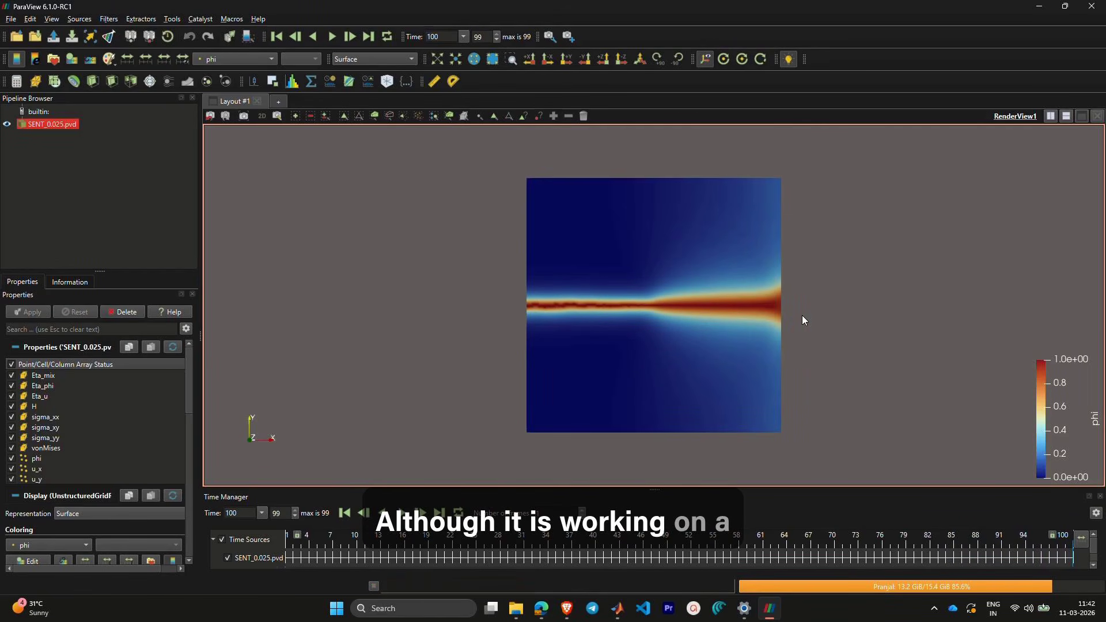
- Color the surface by the u_y displacement and replay the animation from the first time step
left_click(222, 59)
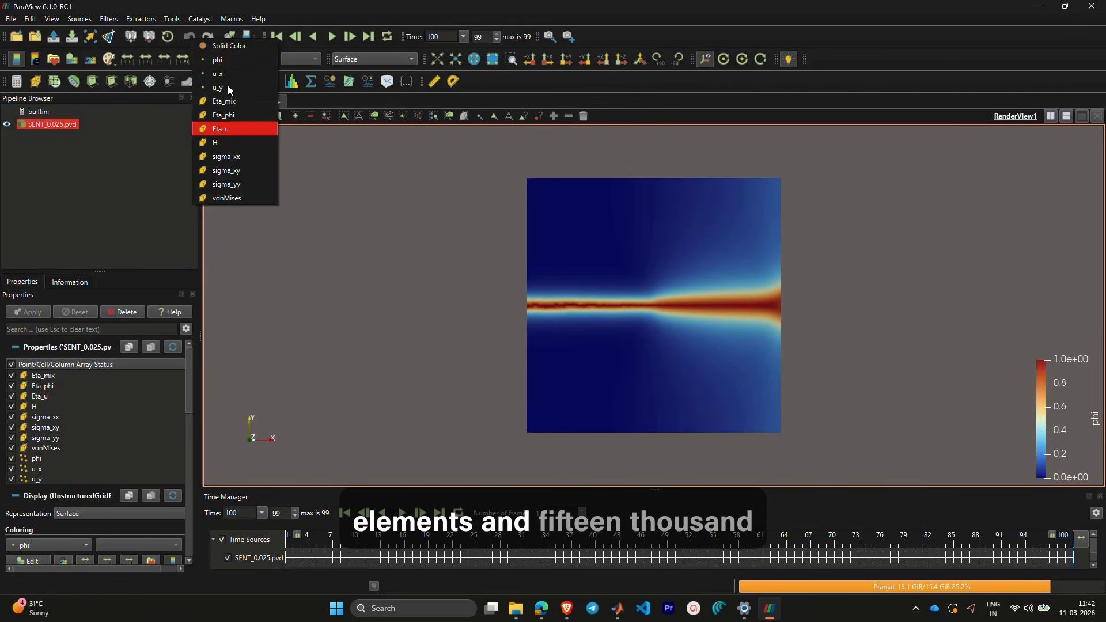
left_click(227, 86)
left_click(277, 37)
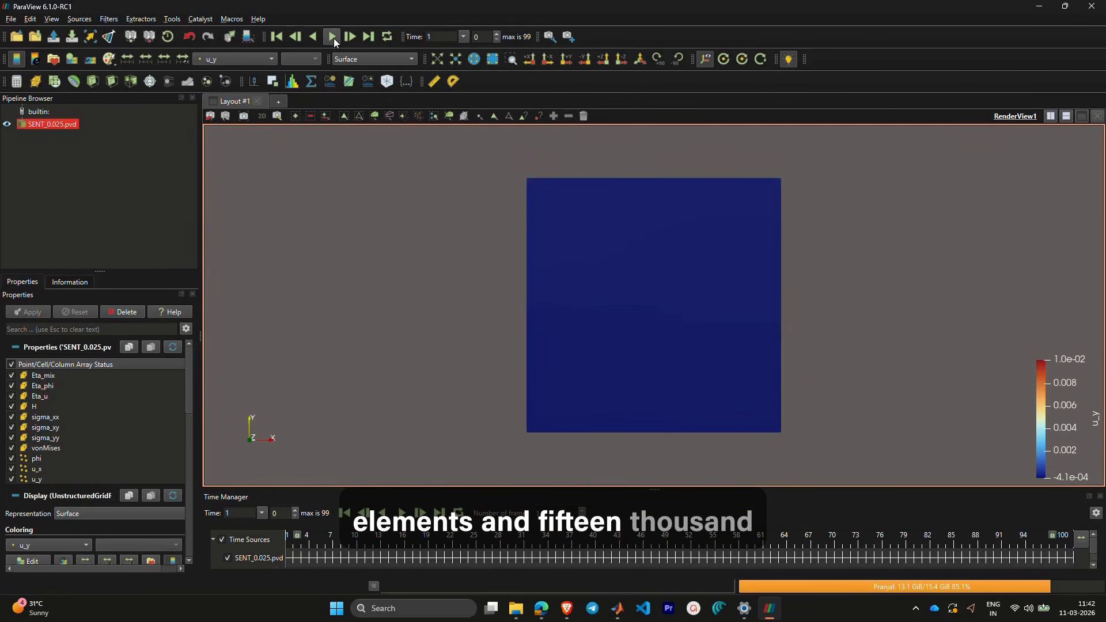
left_click(332, 36)
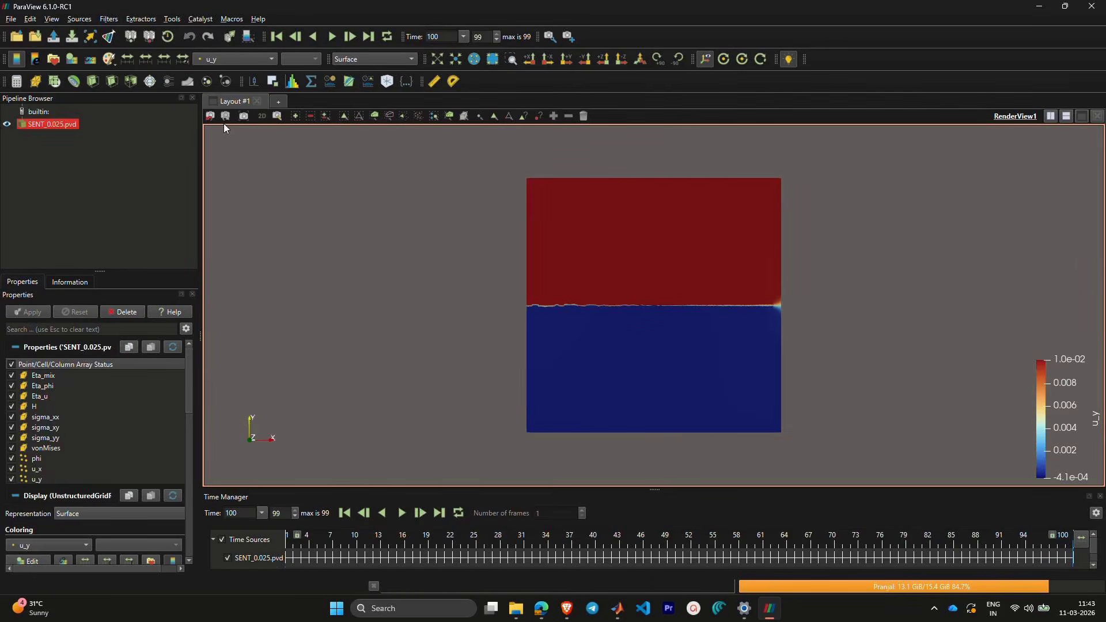
- Color the surface by the sigma_yy stress and replay the animation from the first time step
left_click(223, 59)
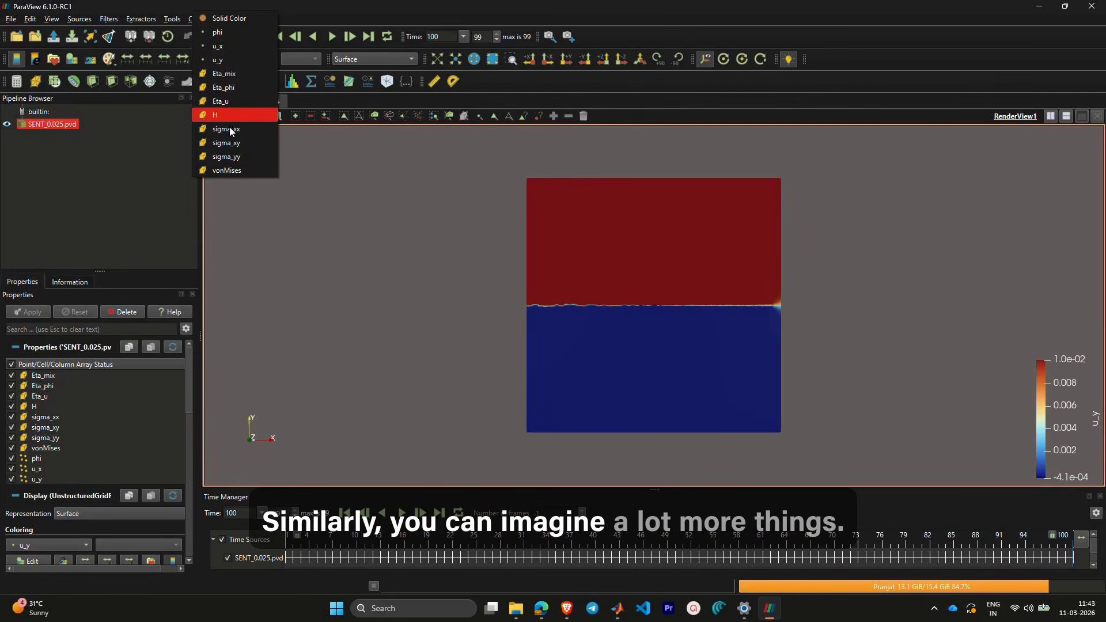
key("Escape")
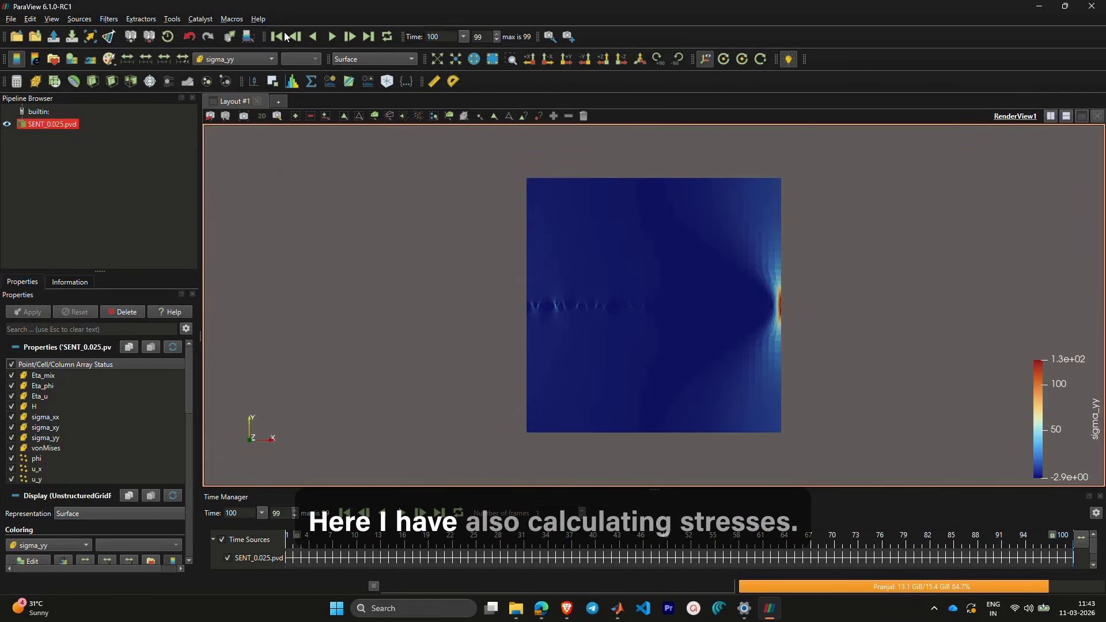
left_click(276, 37)
left_click(332, 36)
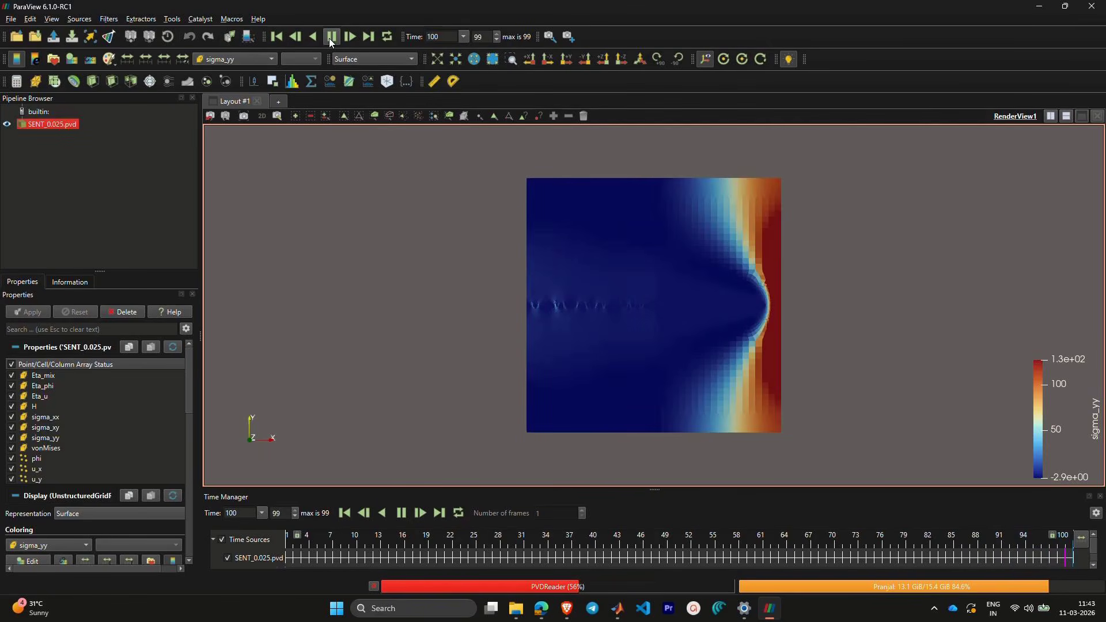
- Color the surface by the sigma_xy shear stress and replay the animation from the first time step
left_click(237, 54)
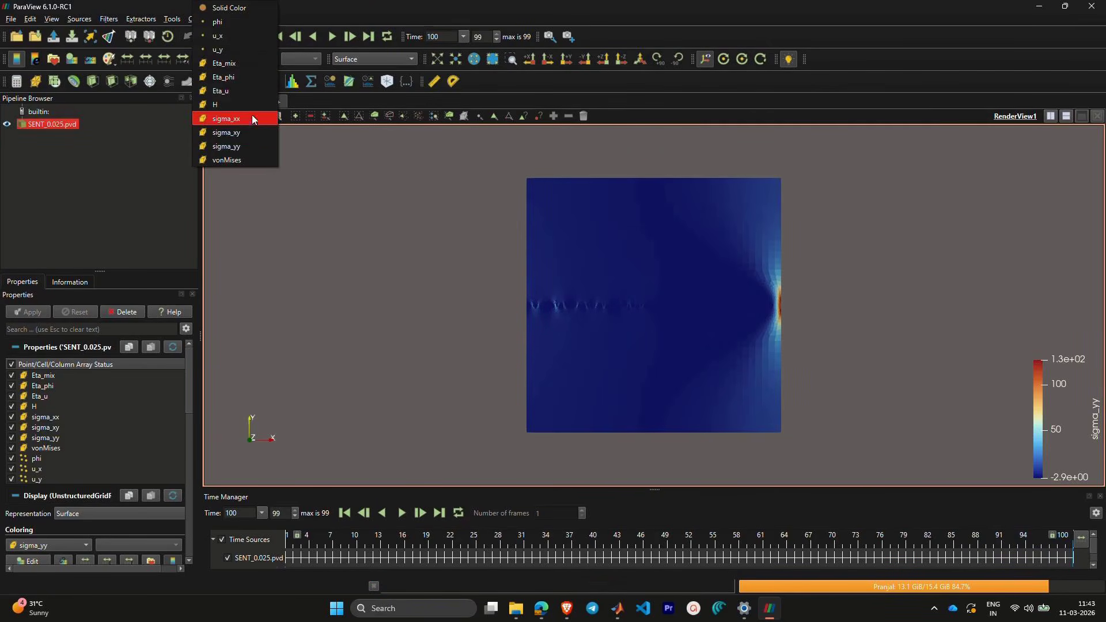
left_click(246, 133)
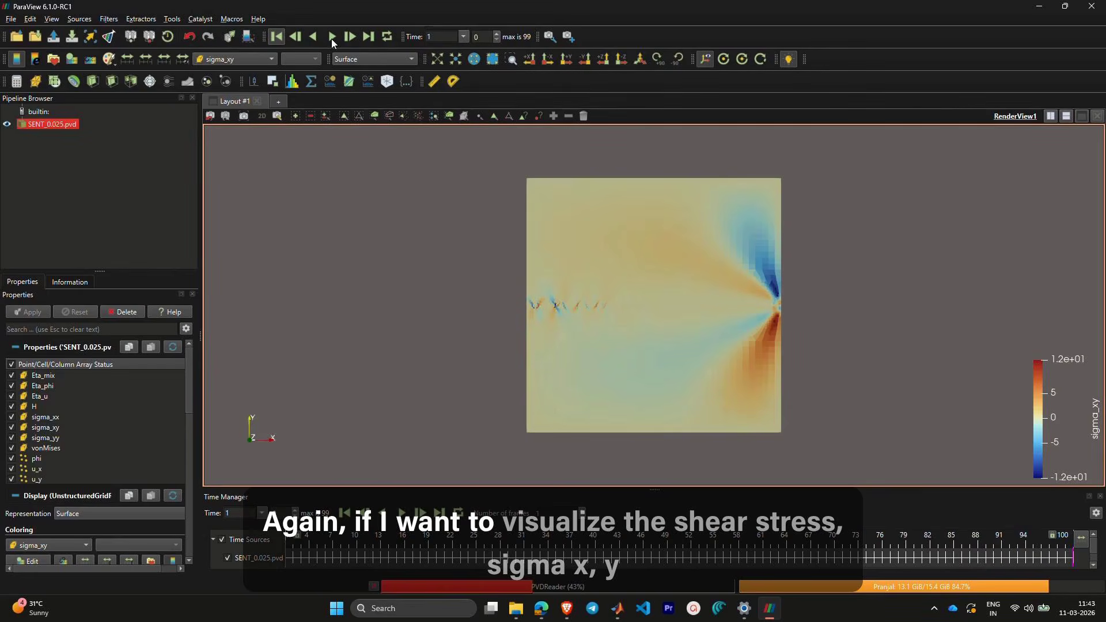
left_click(331, 37)
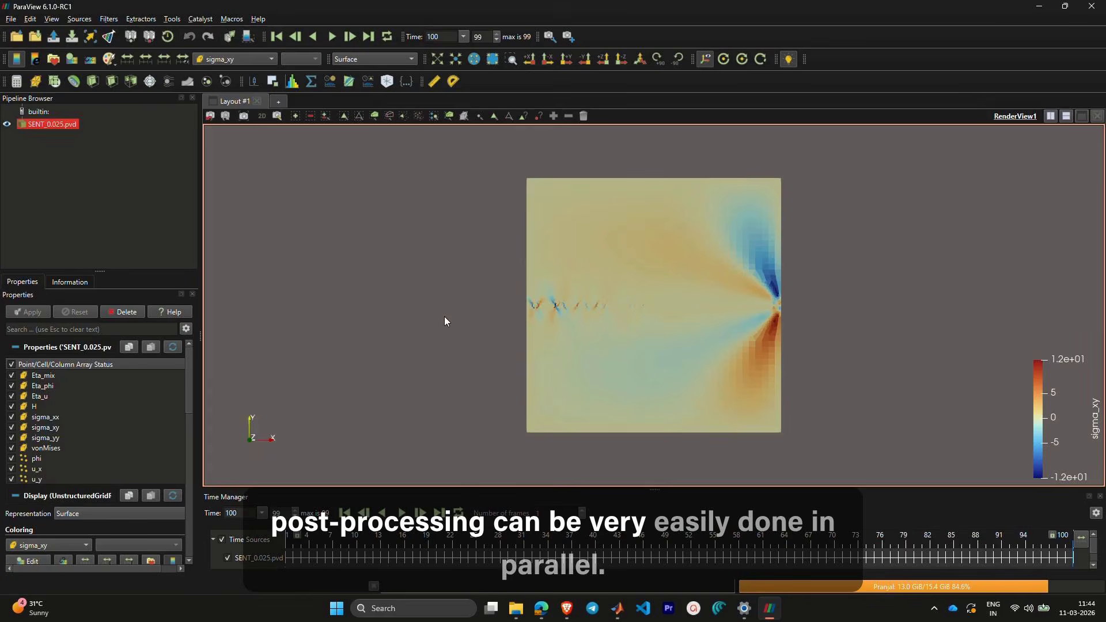
- Switch to MATLAB and open the writeVTUTimeSeries_mesh function called near the end of mainAT2_meshBased.m
key("alt+Tab")
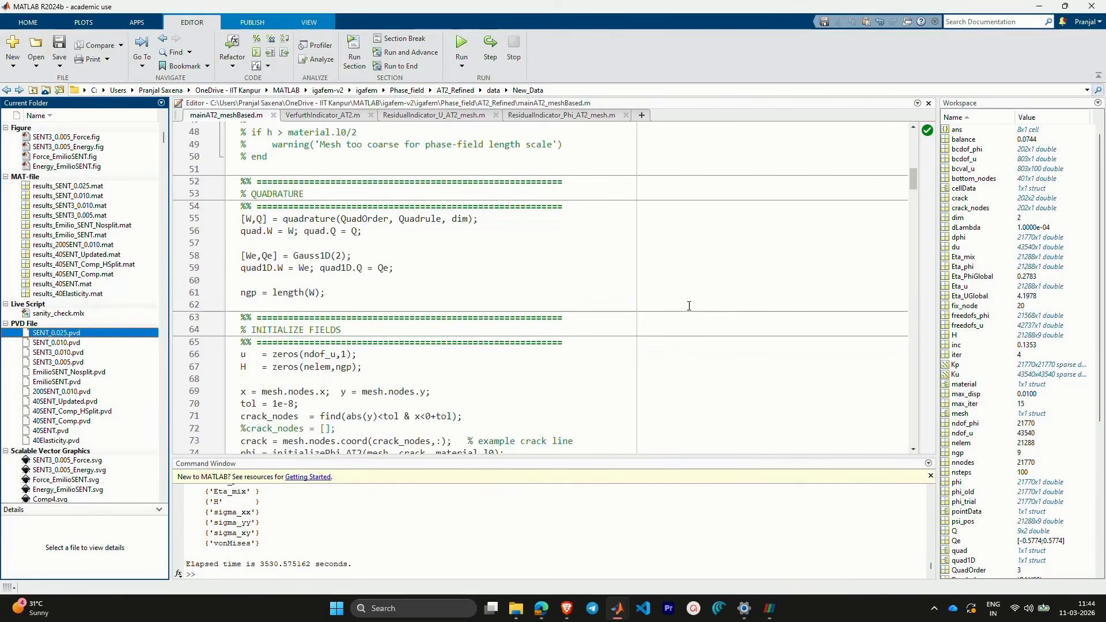
scroll(689, 306, "down", 10)
left_click_drag(913, 203, 904, 462)
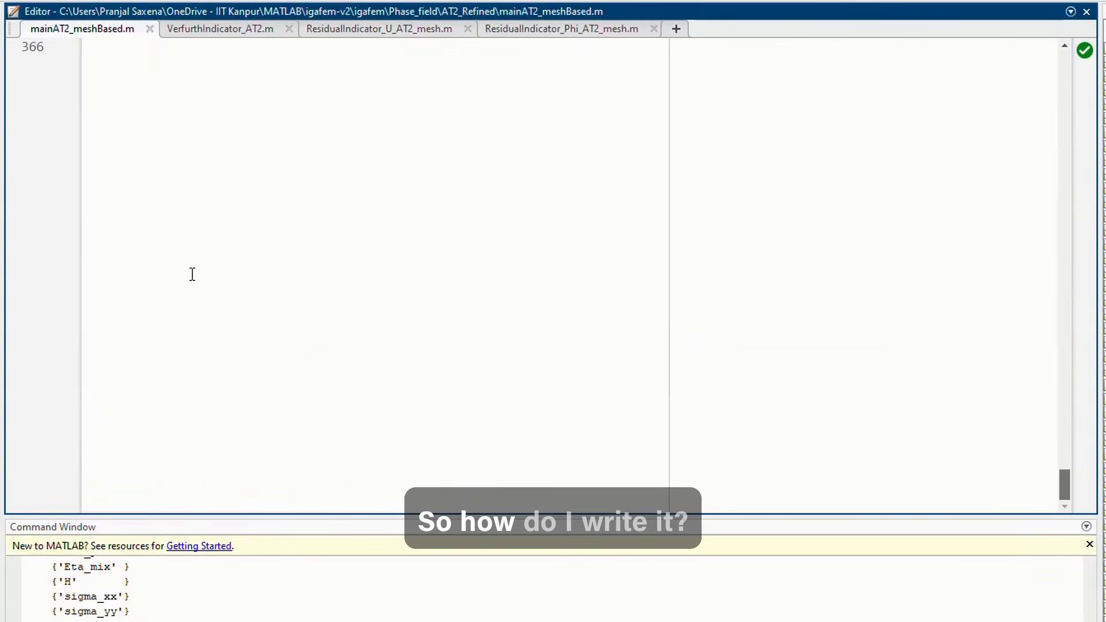
scroll(192, 274, "up", 6)
double_click(206, 202)
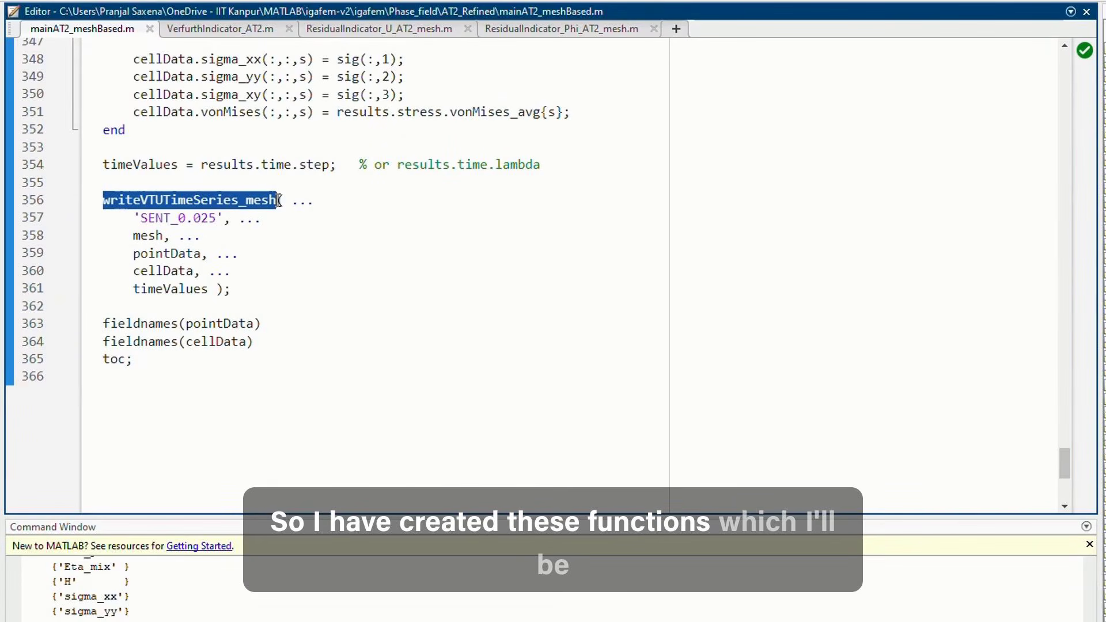
key("ctrl+d")
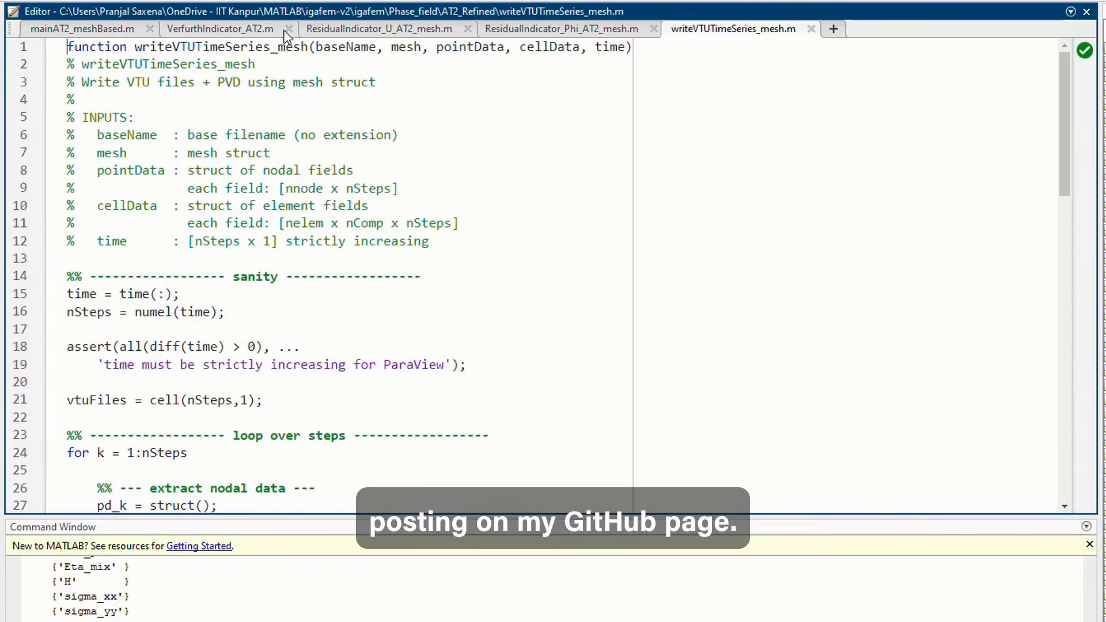
- Close VerfurthIndicator_AT2.m, ResidualIndicator_U_AT2_mesh.m and ResidualIndicator_Phi_AT2_mesh.m in the editor
left_click(289, 28)
left_click(329, 28)
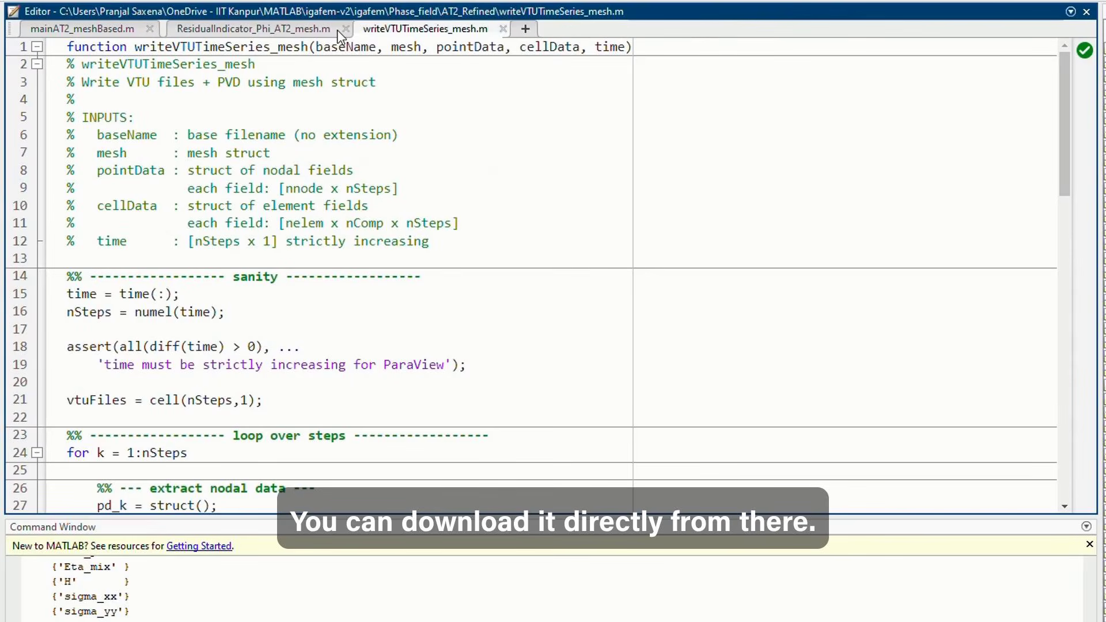
left_click(336, 28)
- Review the writeVTUTimeSeries_mesh code, then open the writeVTU_mesh function it calls and look through it
scroll(223, 304, "down", 8)
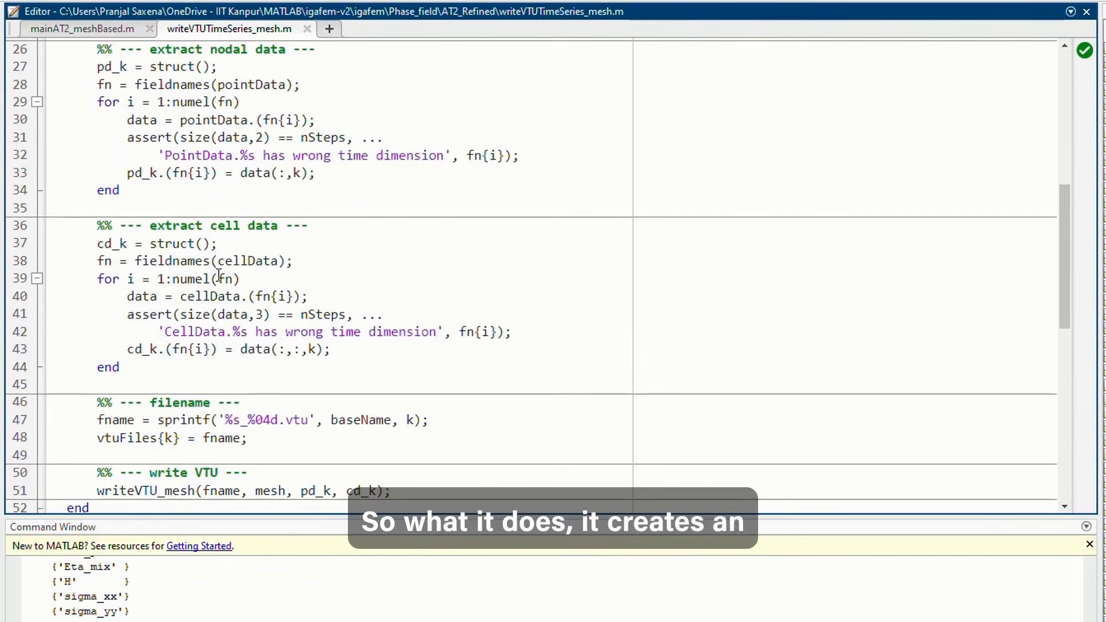
scroll(223, 304, "down", 6)
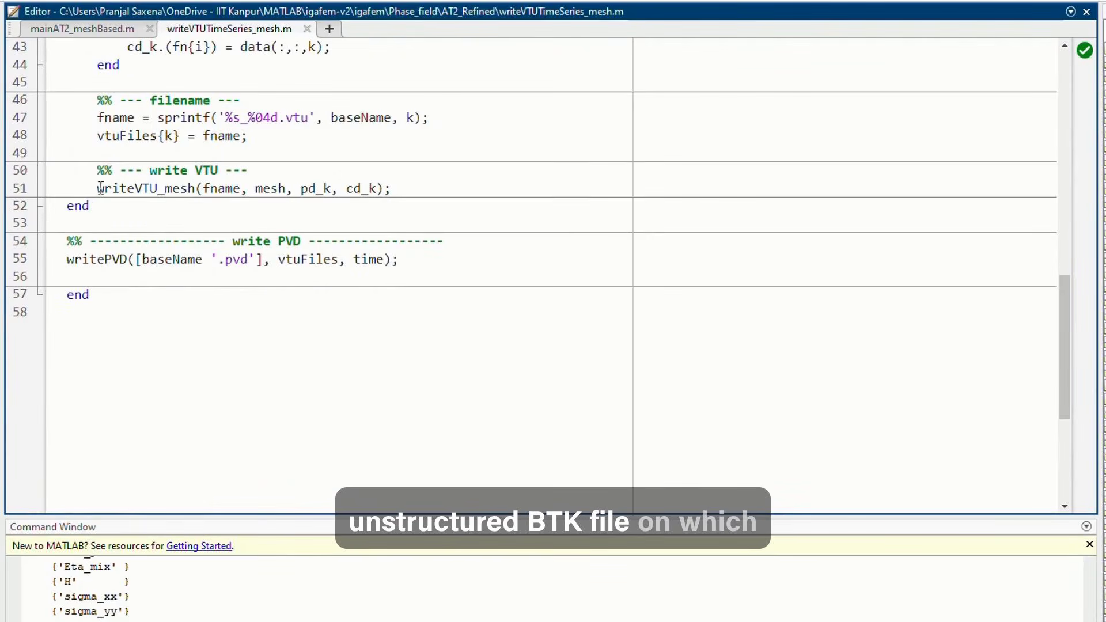
left_click_drag(97, 189, 199, 196)
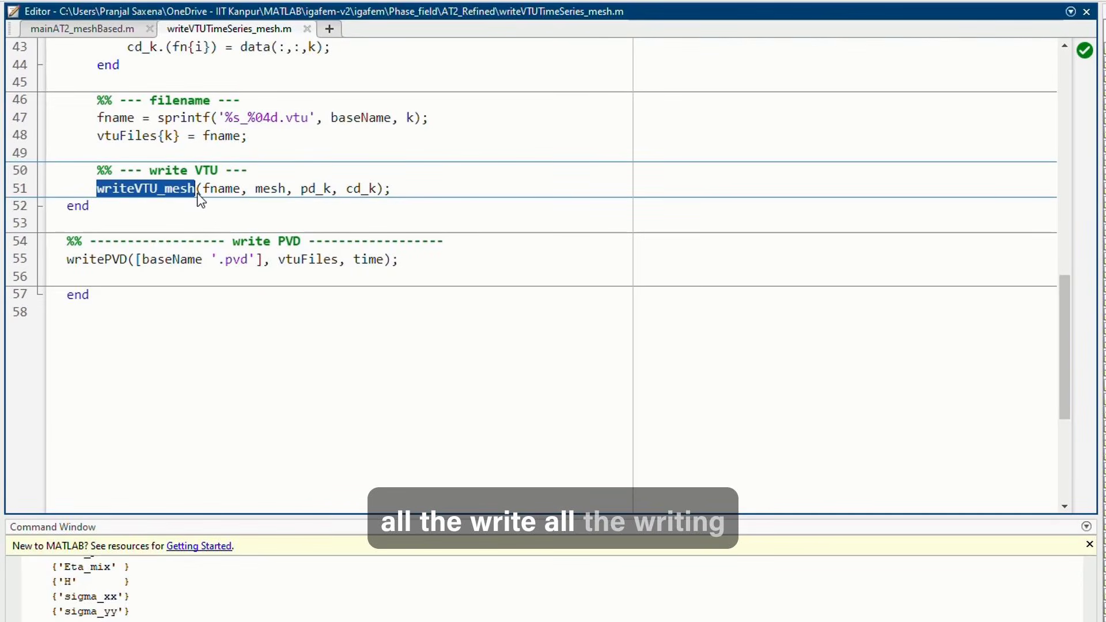
key("ctrl+d")
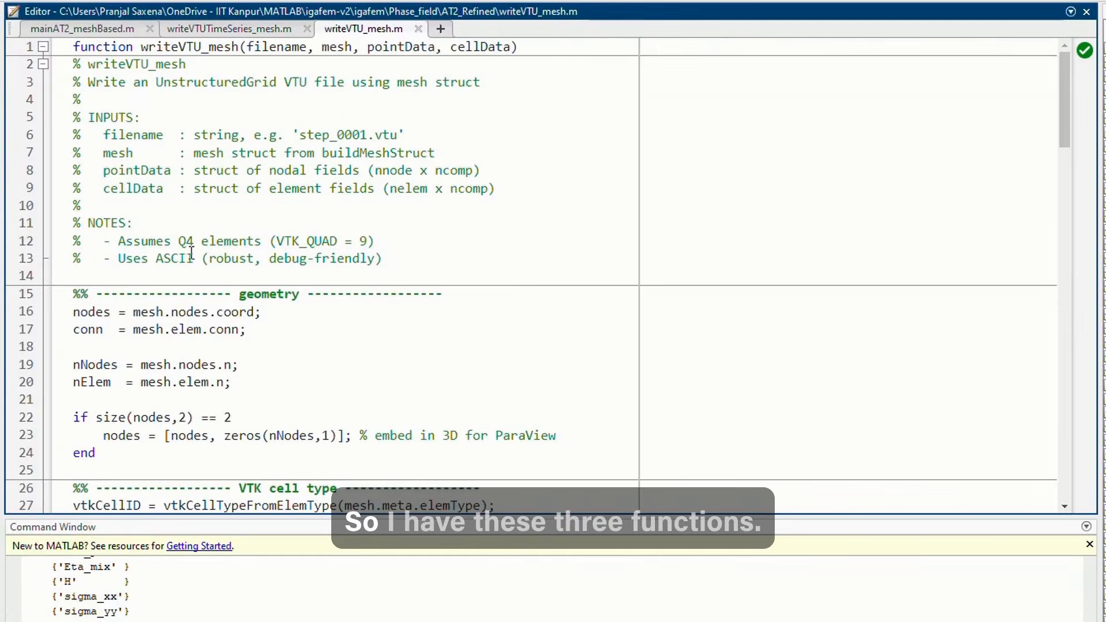
scroll(191, 253, "down", 3)
- Return to writeVTUTimeSeries_mesh.m, open the writePVD function it calls and read through its code
left_click(209, 32)
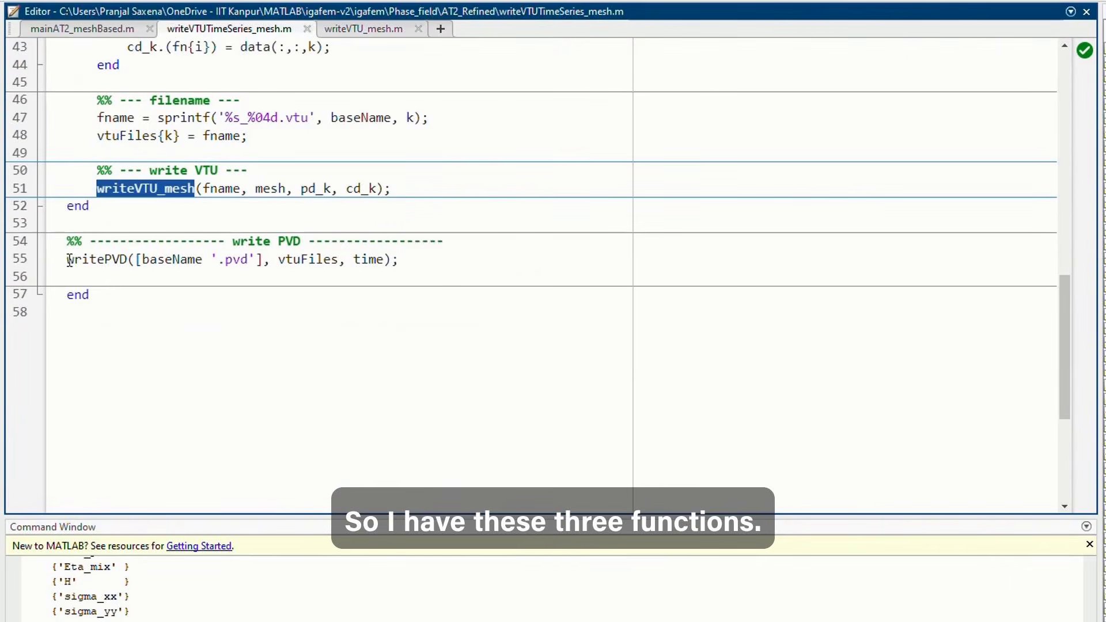
left_click_drag(69, 261, 129, 269)
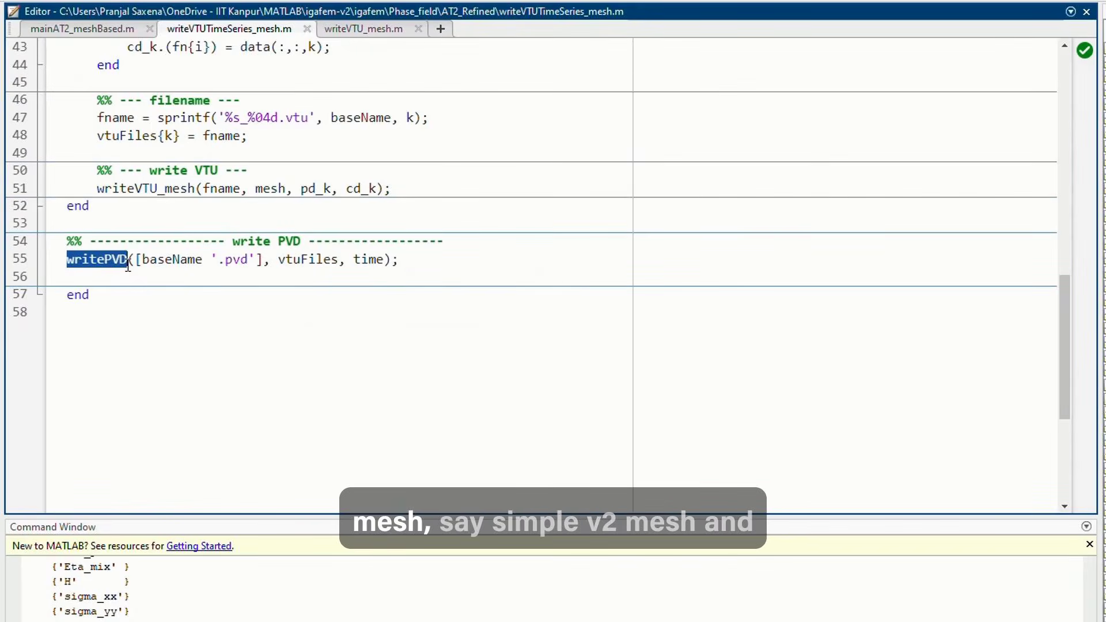
key("ctrl+d")
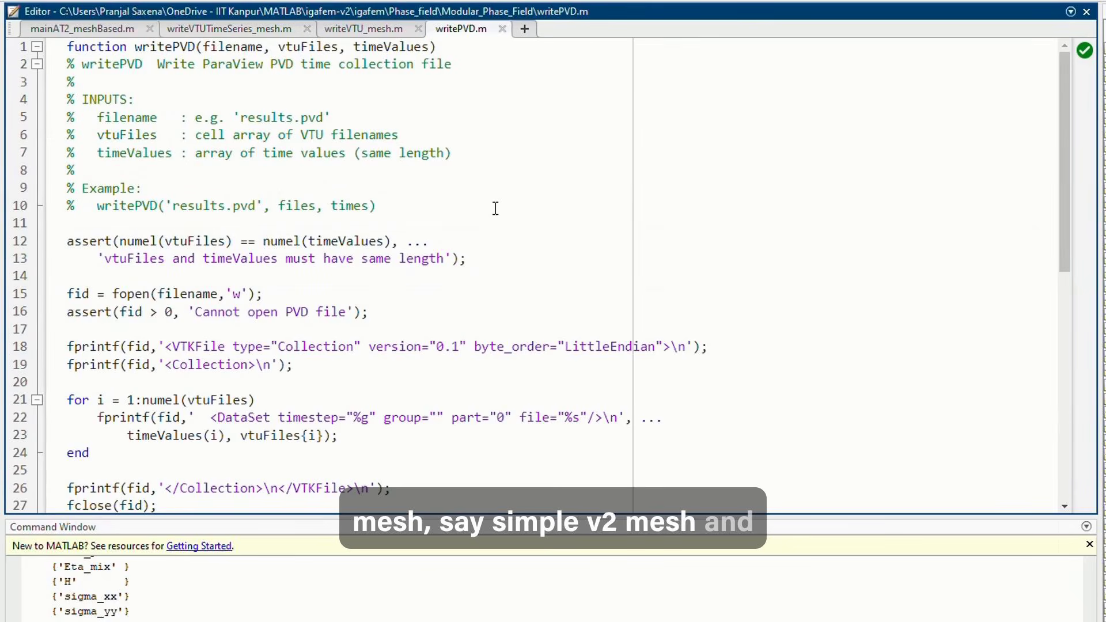
scroll(384, 268, "down", 3)
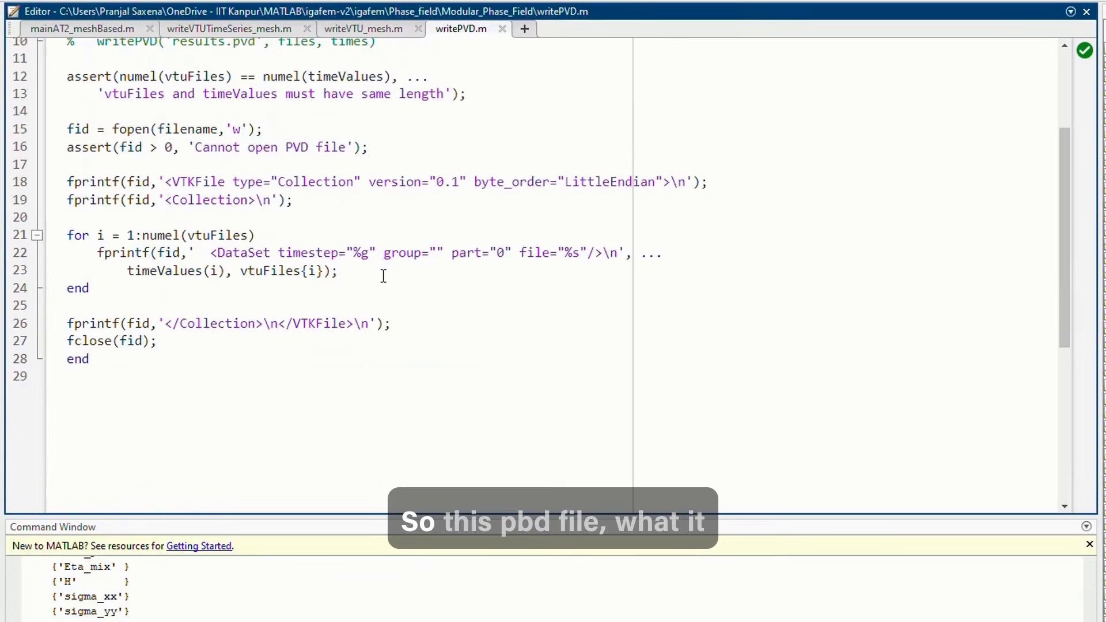
- Switch from writePVD.m to writeVTU_mesh.m and examine its function signature, stated purpose, and filename, mesh, pointData and cellData input descriptions
scroll(383, 276, "up", 3)
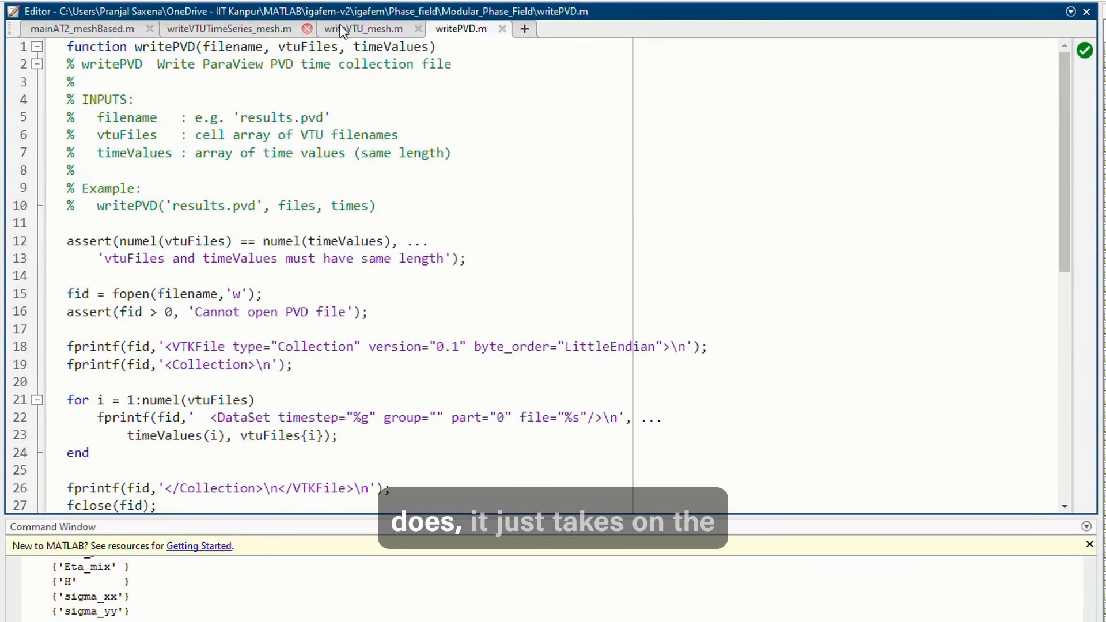
left_click(354, 30)
scroll(375, 173, "up", 3)
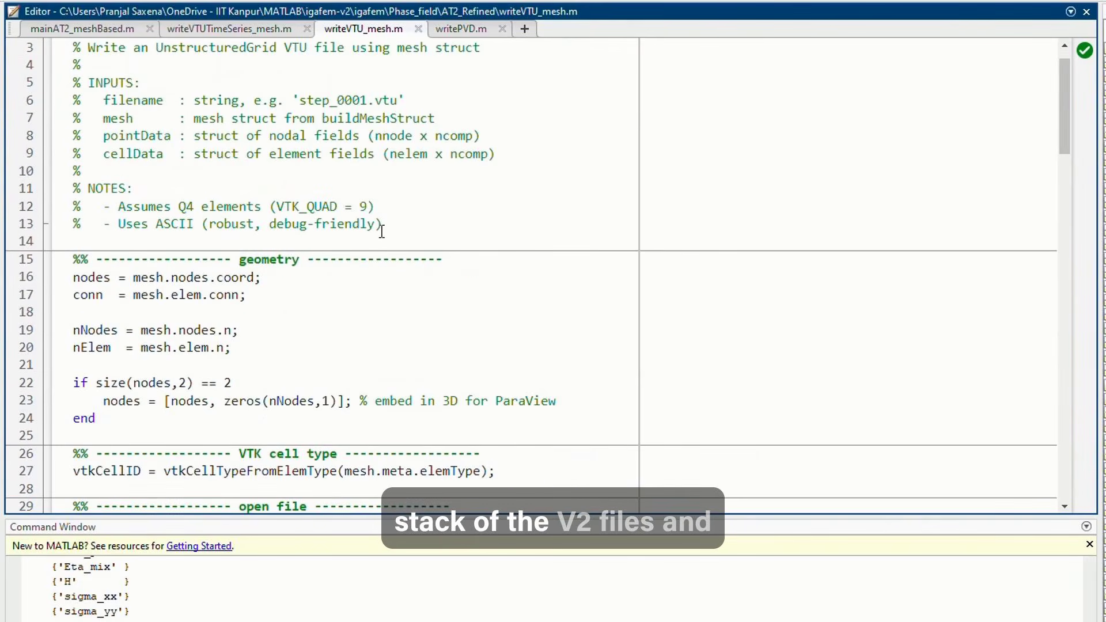
scroll(383, 179, "up", 1)
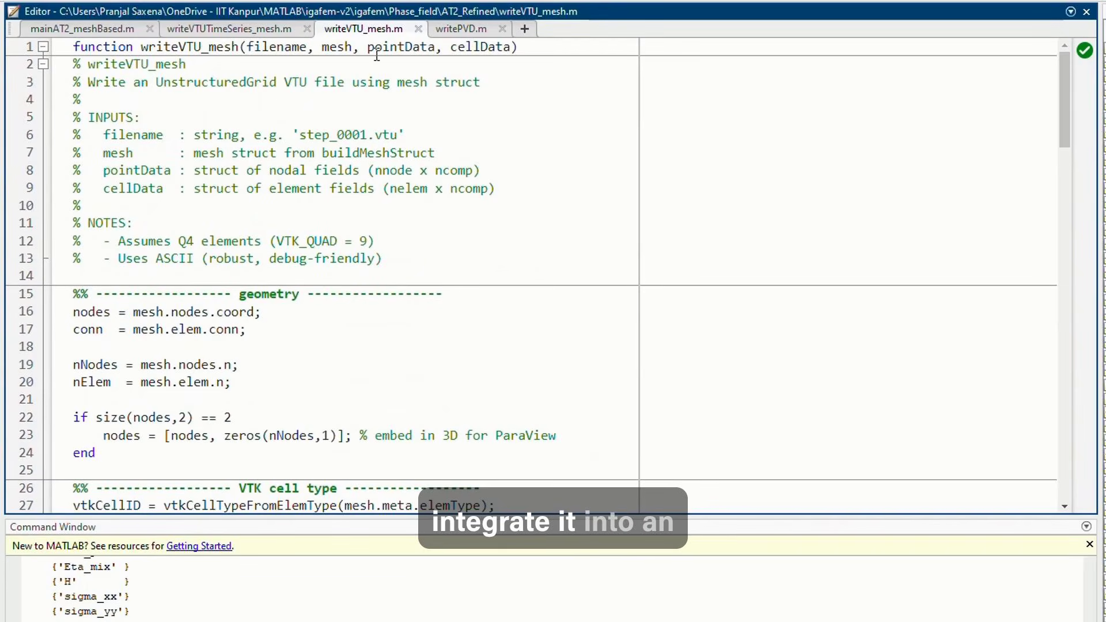
left_click_drag(137, 51, 527, 57)
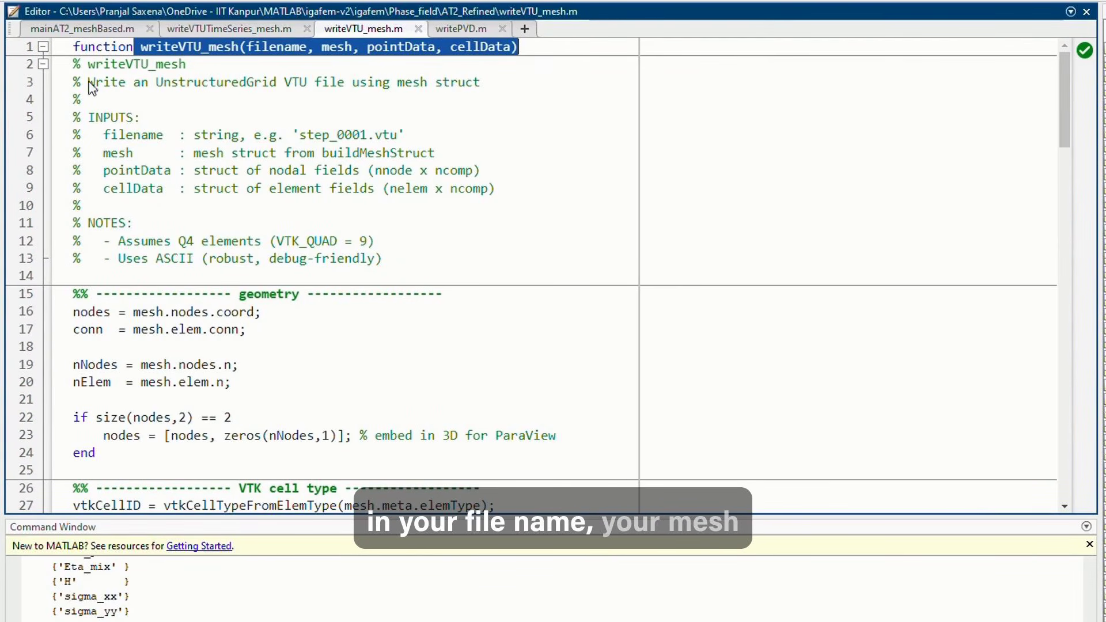
left_click_drag(88, 82, 490, 95)
left_click(413, 162)
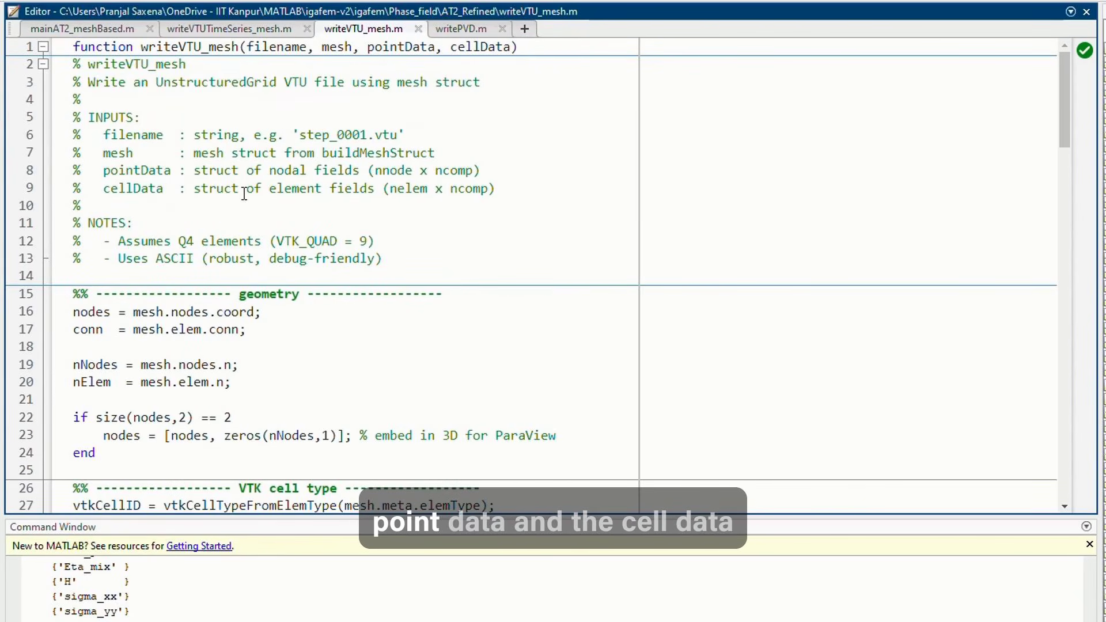
scroll(242, 194, "down", 1)
scroll(243, 193, "down", 1)
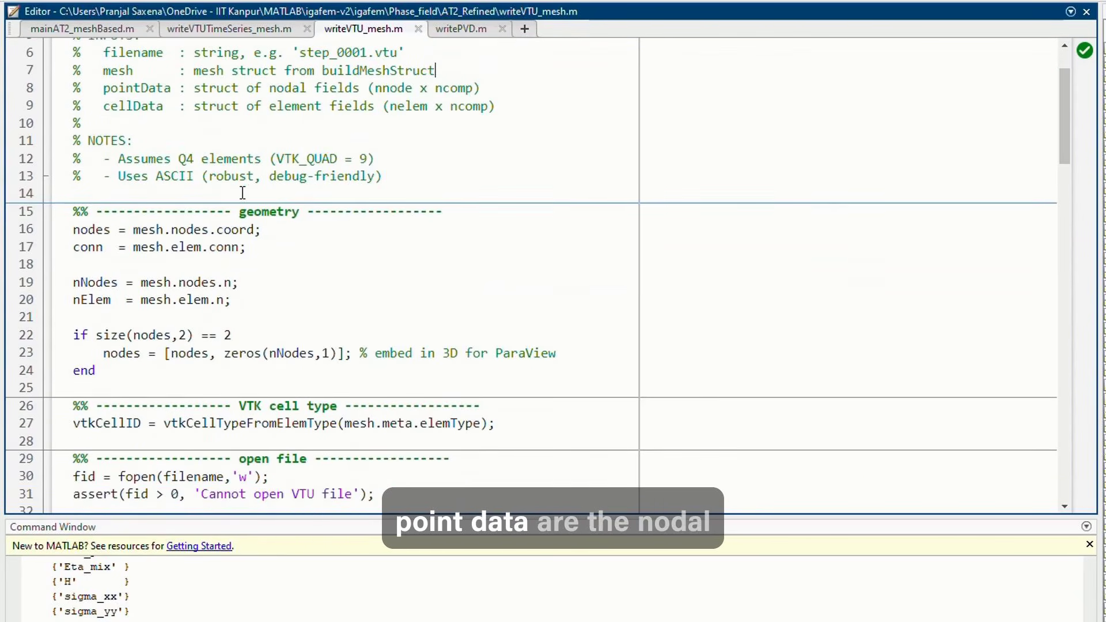
scroll(243, 193, "down", 1)
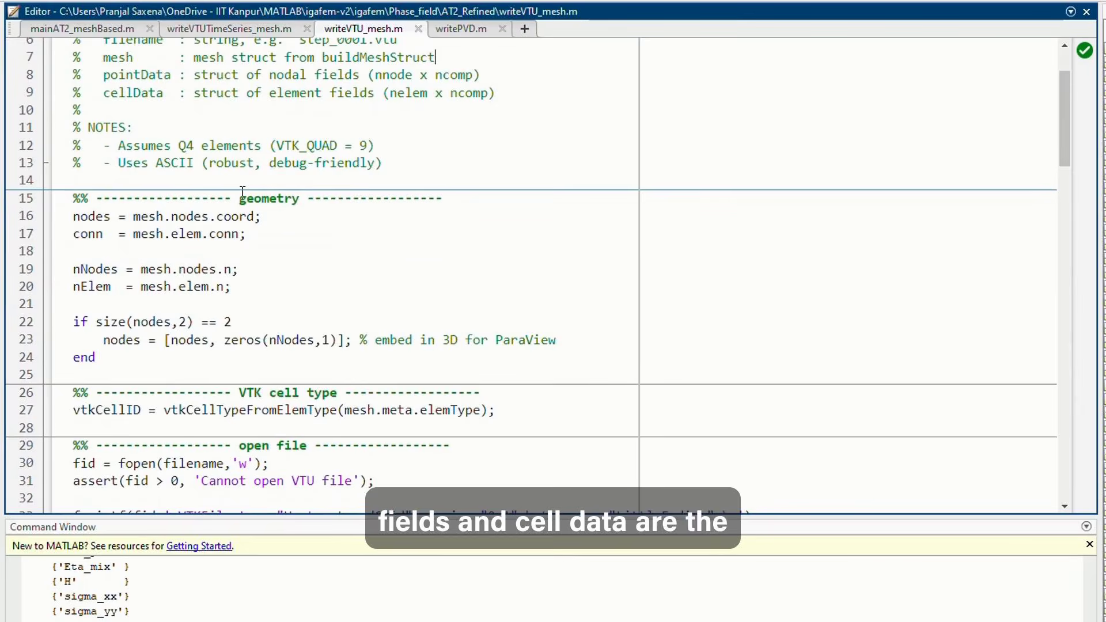
- Examine the geometry section of writeVTU_mesh.m, highlighting the if block that embeds 2D nodes in 3D, and continue past the VTK cell type section
scroll(243, 193, "down", 3)
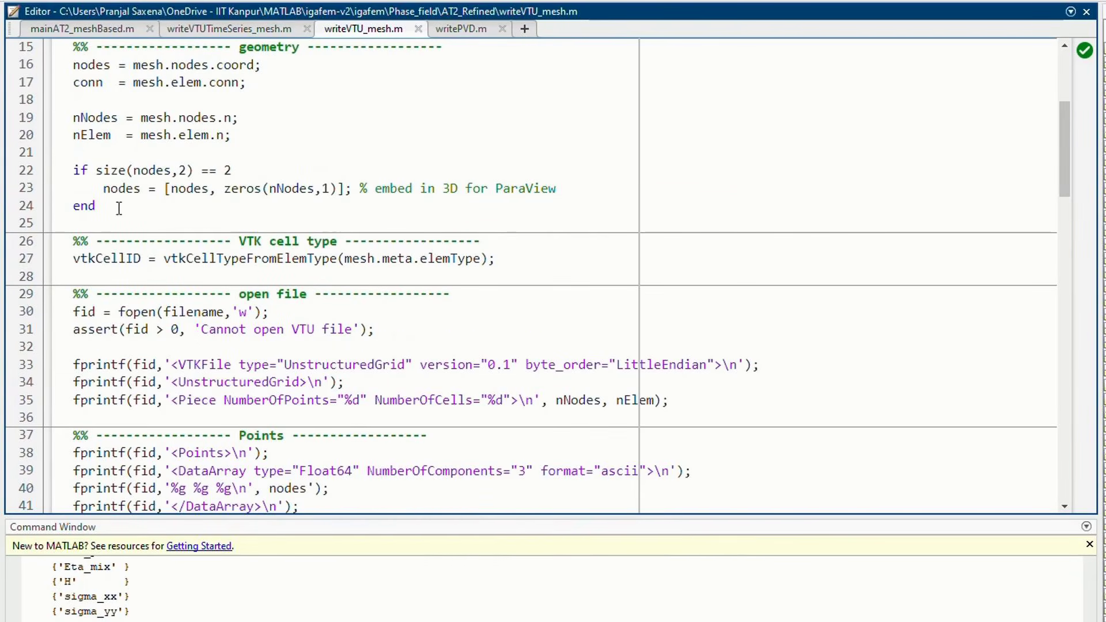
left_click_drag(72, 152, 231, 214)
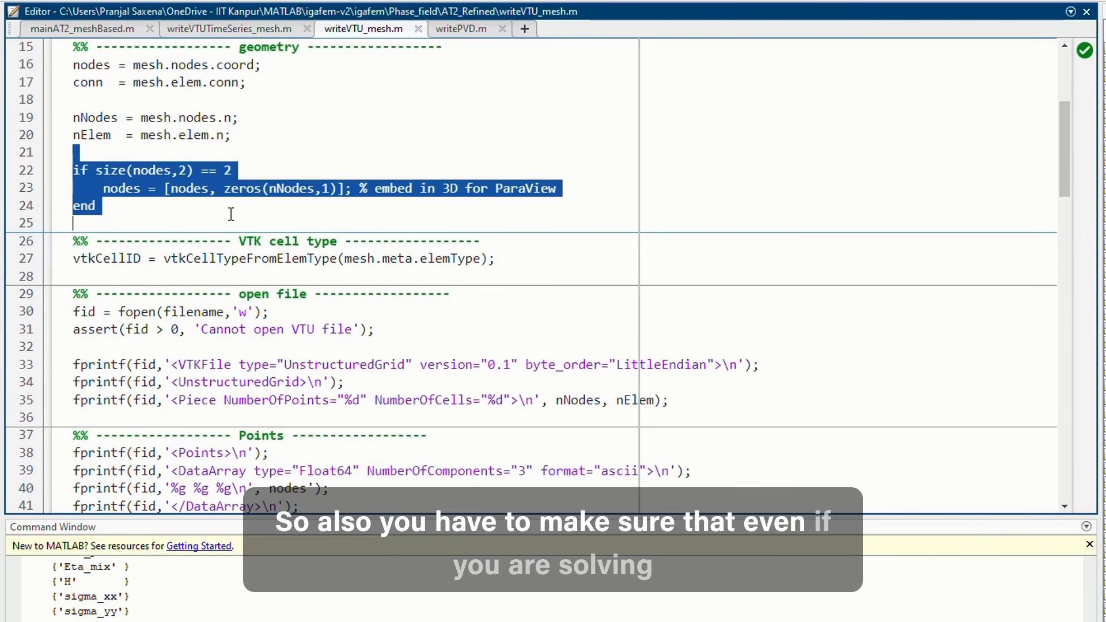
left_click(321, 198)
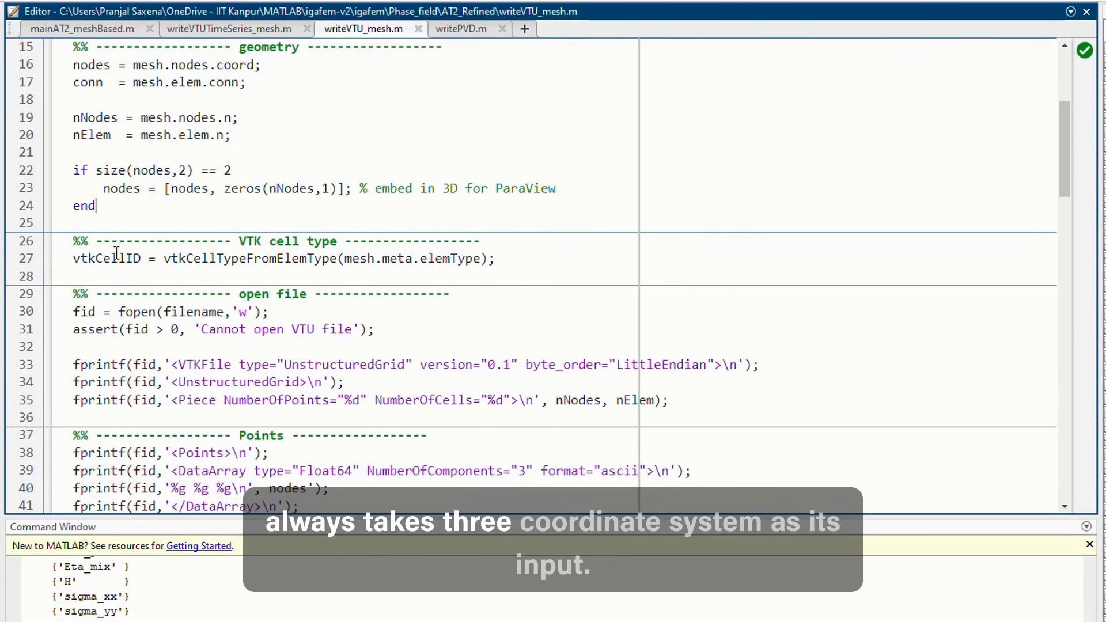
scroll(115, 253, "down", 2)
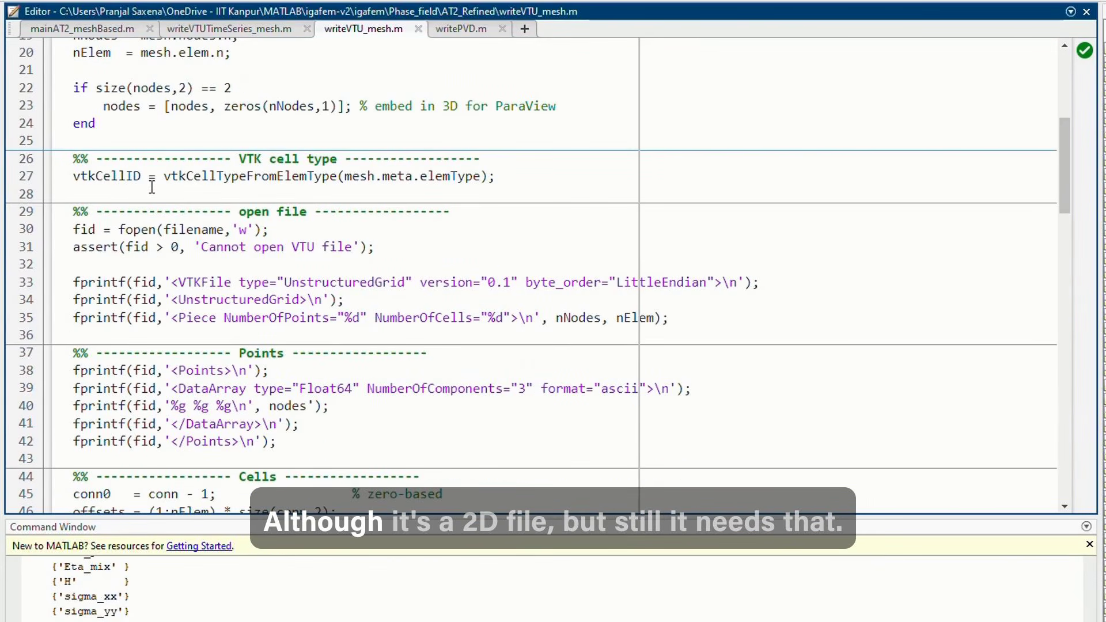
scroll(151, 187, "down", 2)
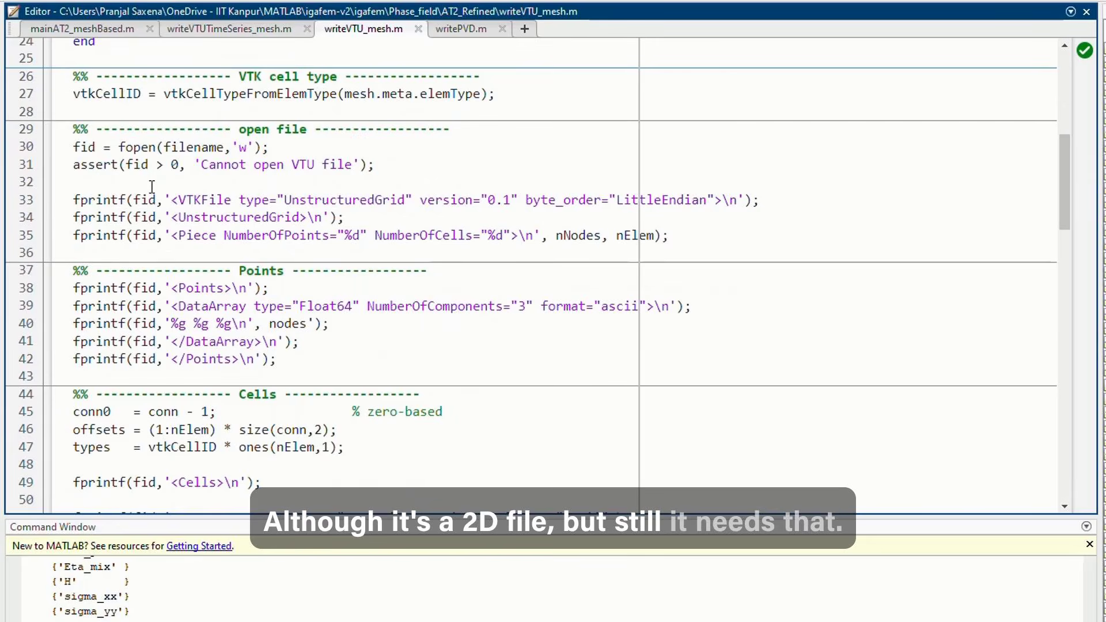
- Highlight the UnstructuredGrid header lines, the Points output and the Cells line in writeVTU_mesh.m, and read the connectivity, offsets and types code
scroll(152, 187, "down", 2)
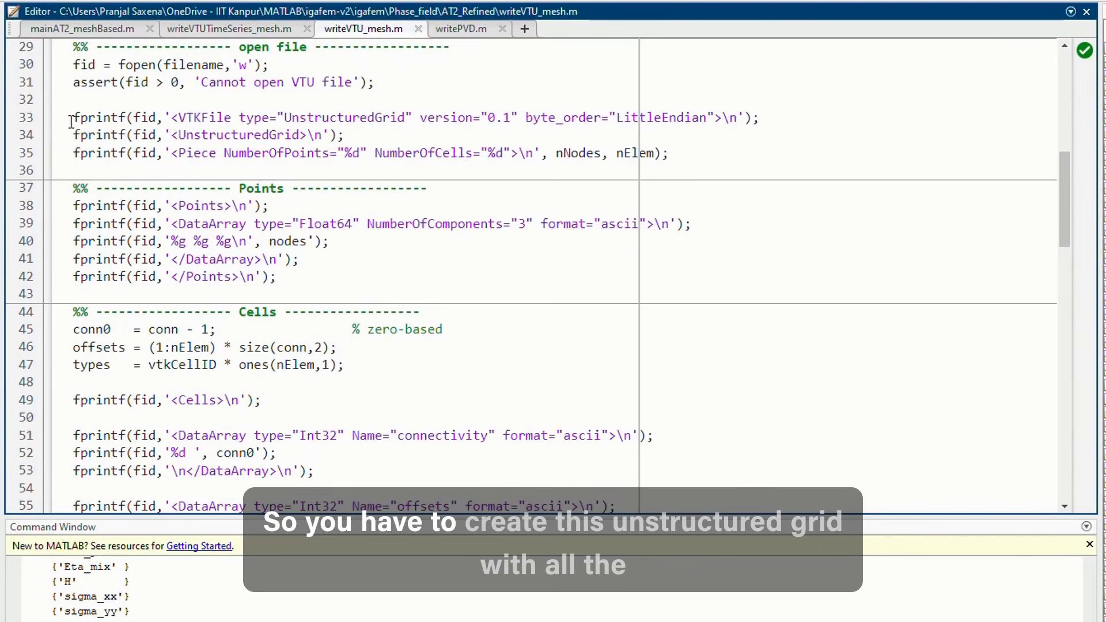
left_click_drag(60, 124, 72, 169)
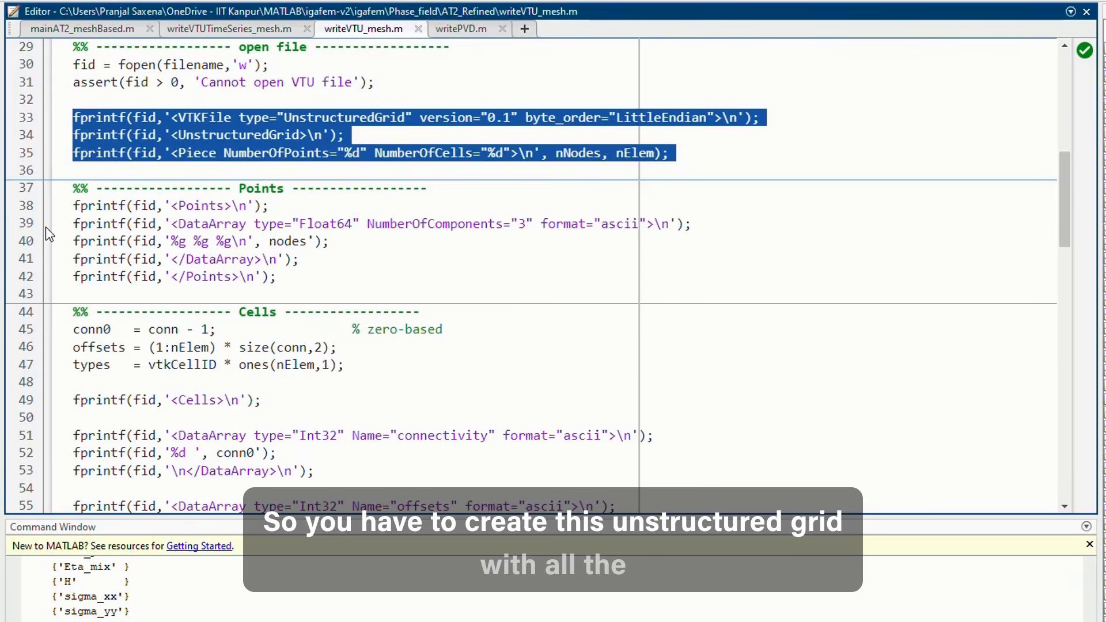
left_click_drag(70, 207, 77, 286)
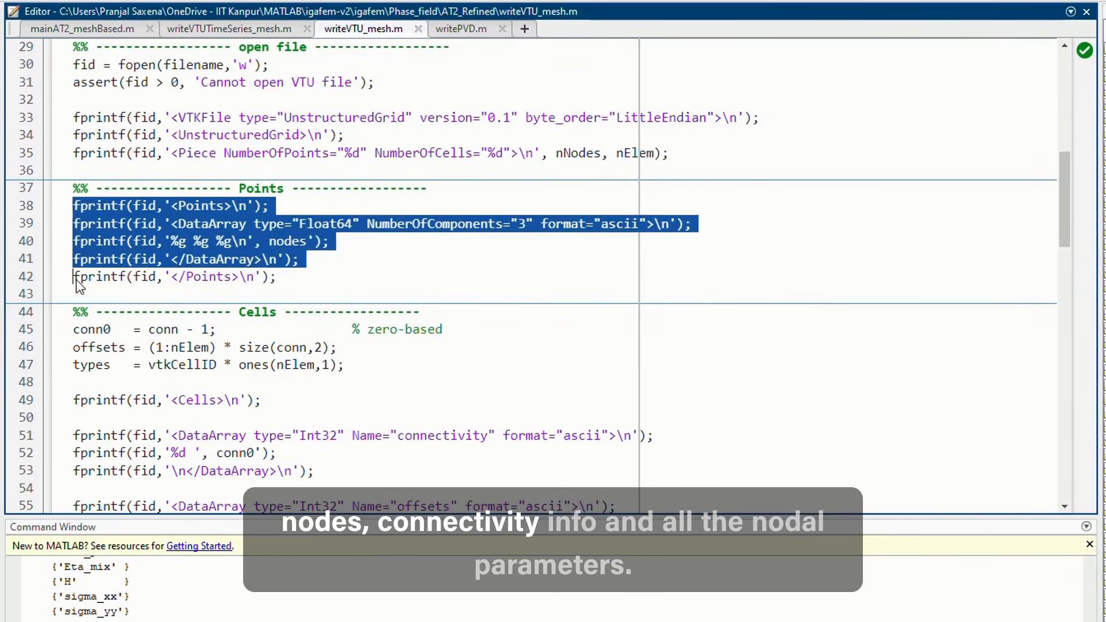
scroll(77, 281, "down", 5)
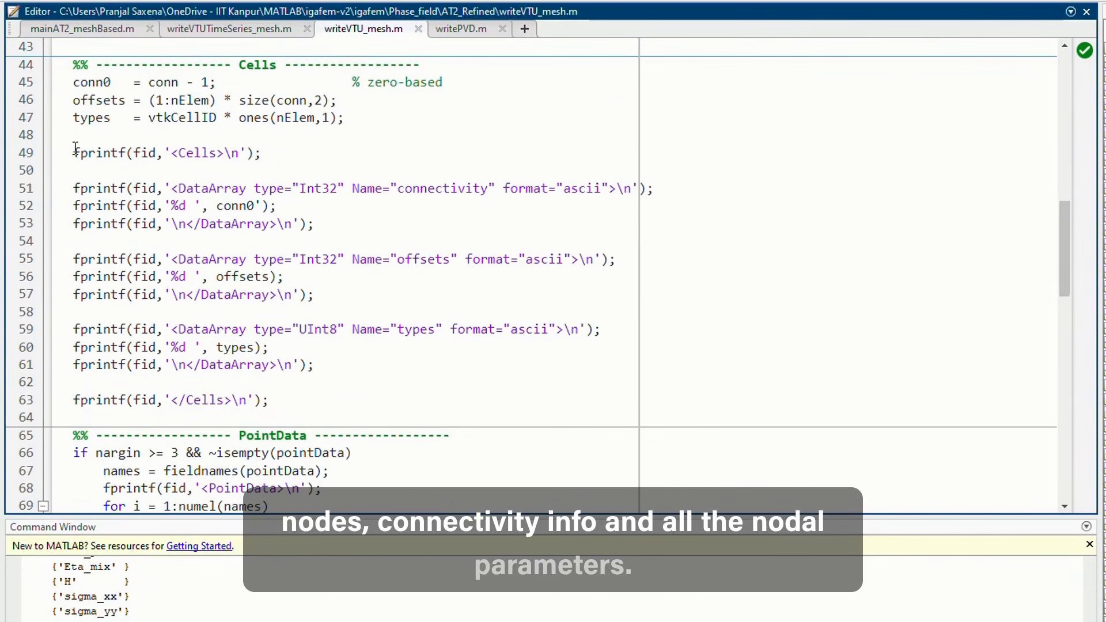
left_click_drag(71, 154, 266, 165)
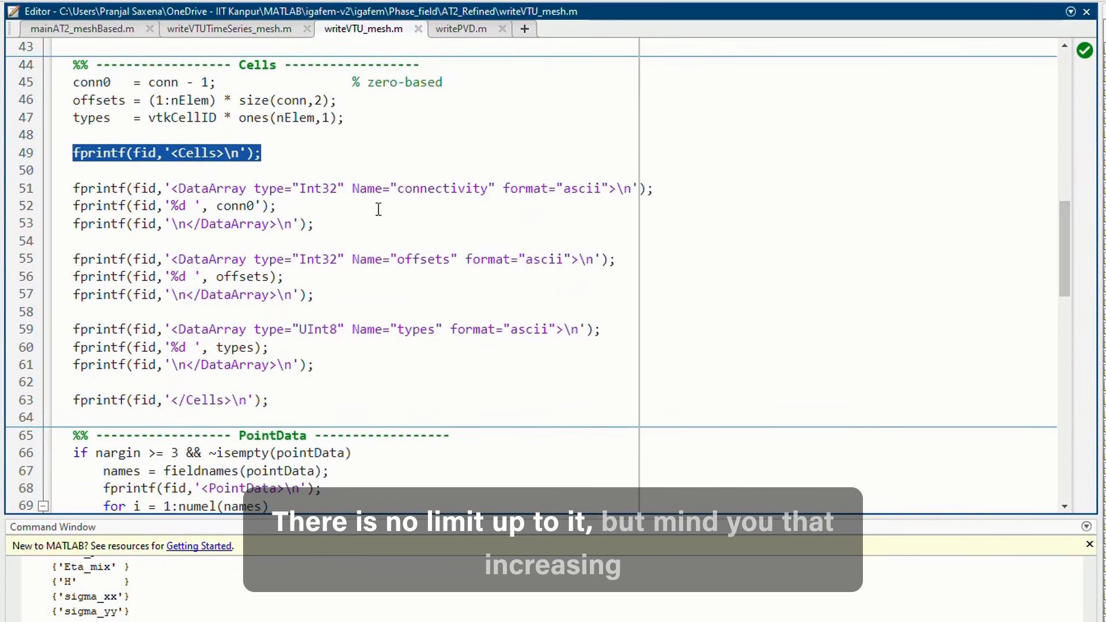
scroll(329, 293, "down", 1)
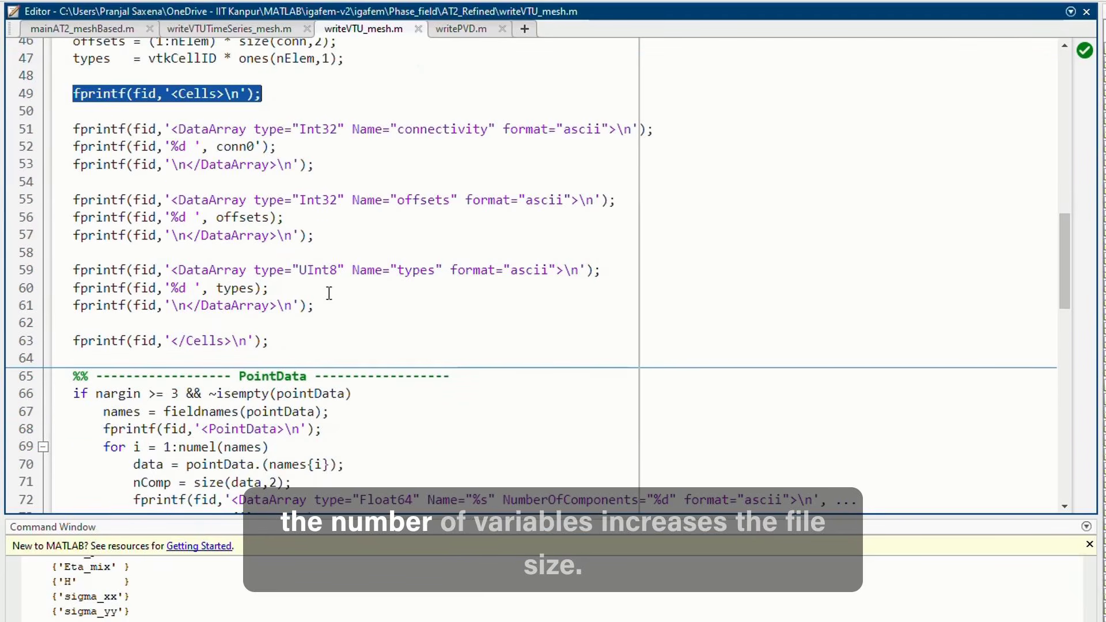
scroll(329, 293, "up", 1)
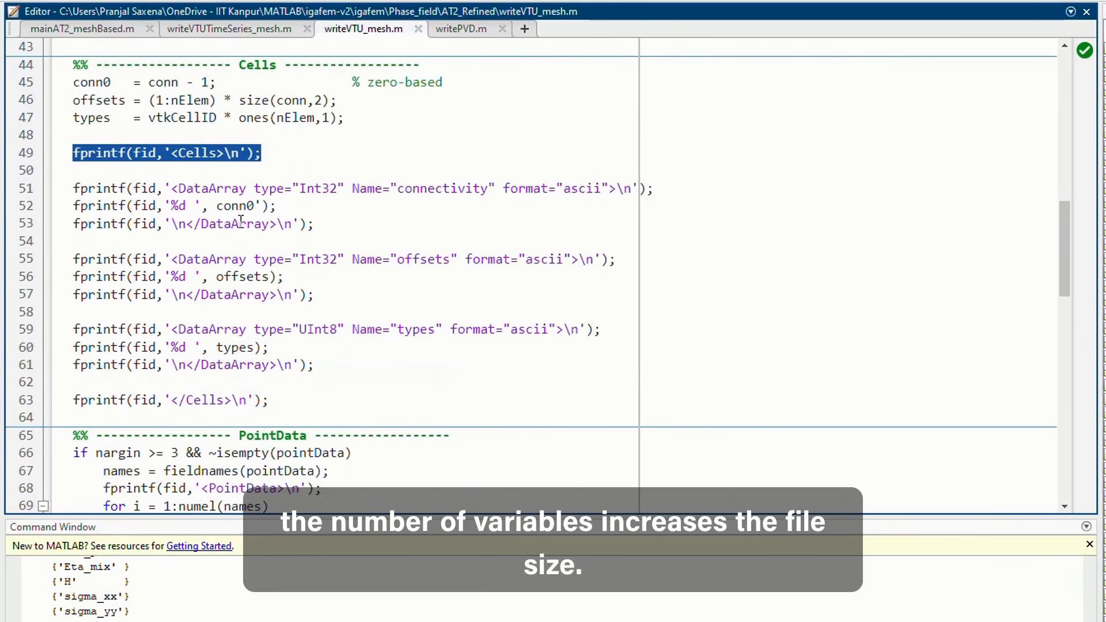
left_click(79, 261)
- Read the PointData and CellData sections of writeVTU_mesh.m, highlighting the pointData and cellData arguments passed to fieldnames
scroll(79, 260, "down", 6)
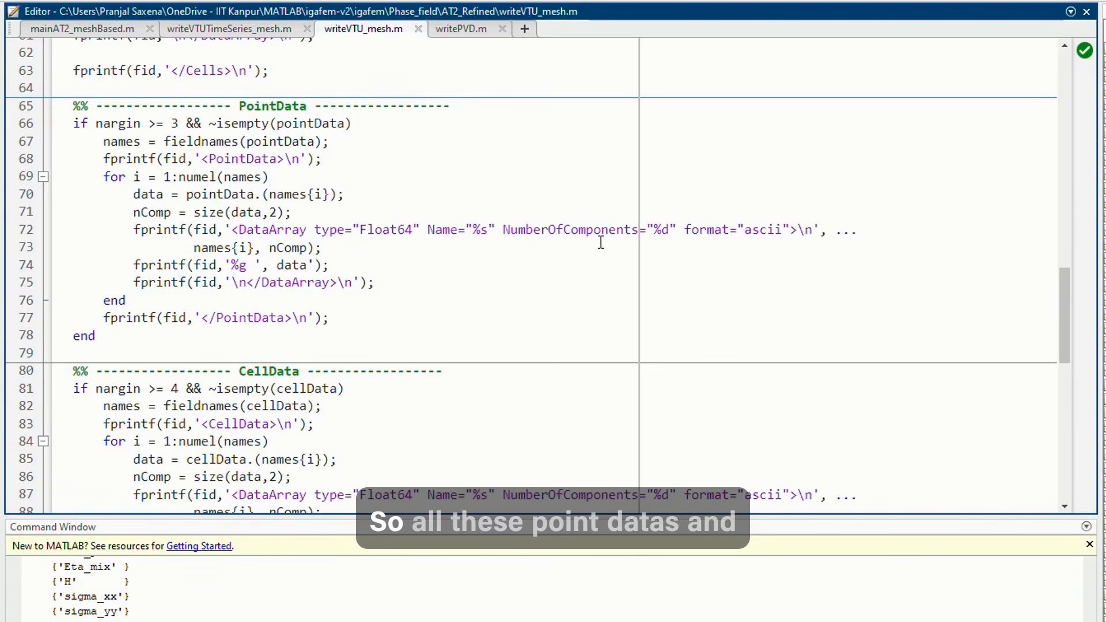
scroll(356, 249, "down", 2)
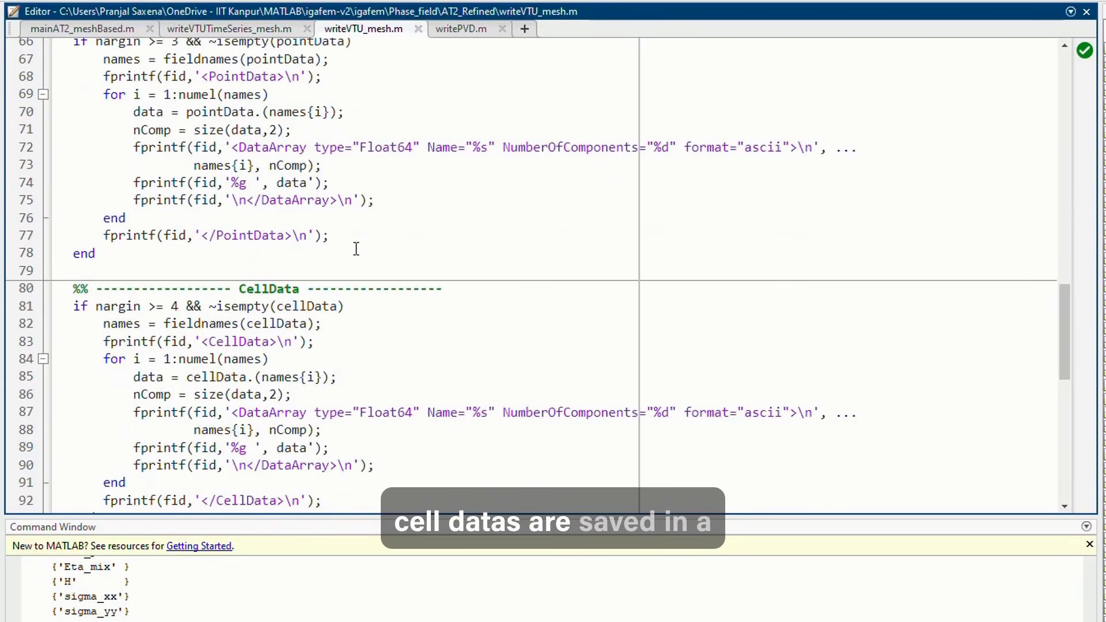
scroll(356, 249, "up", 2)
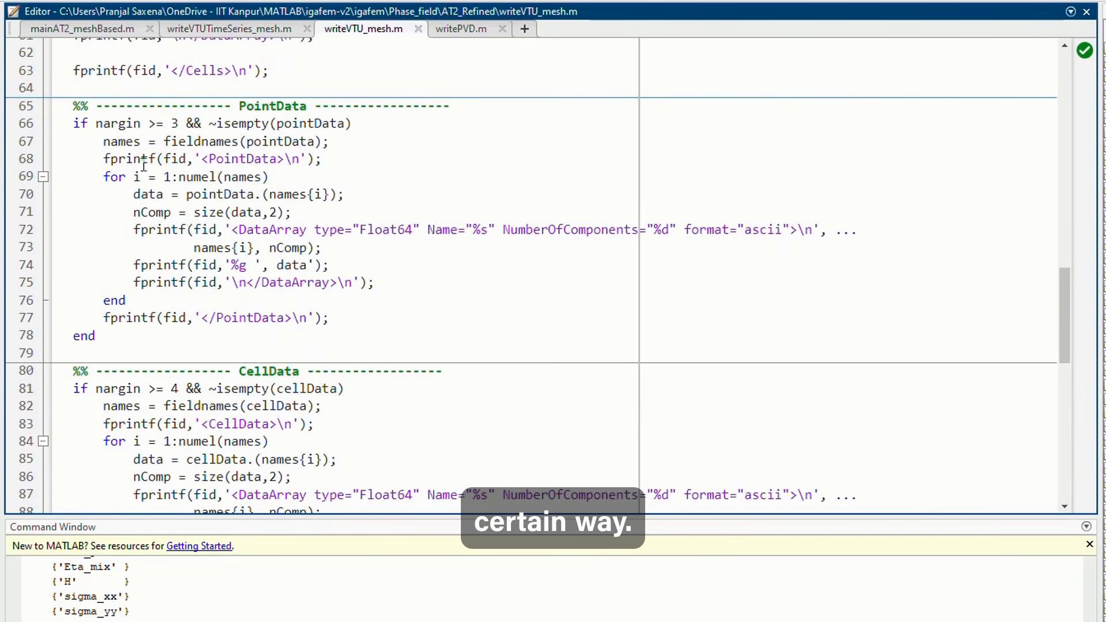
left_click_drag(247, 141, 315, 142)
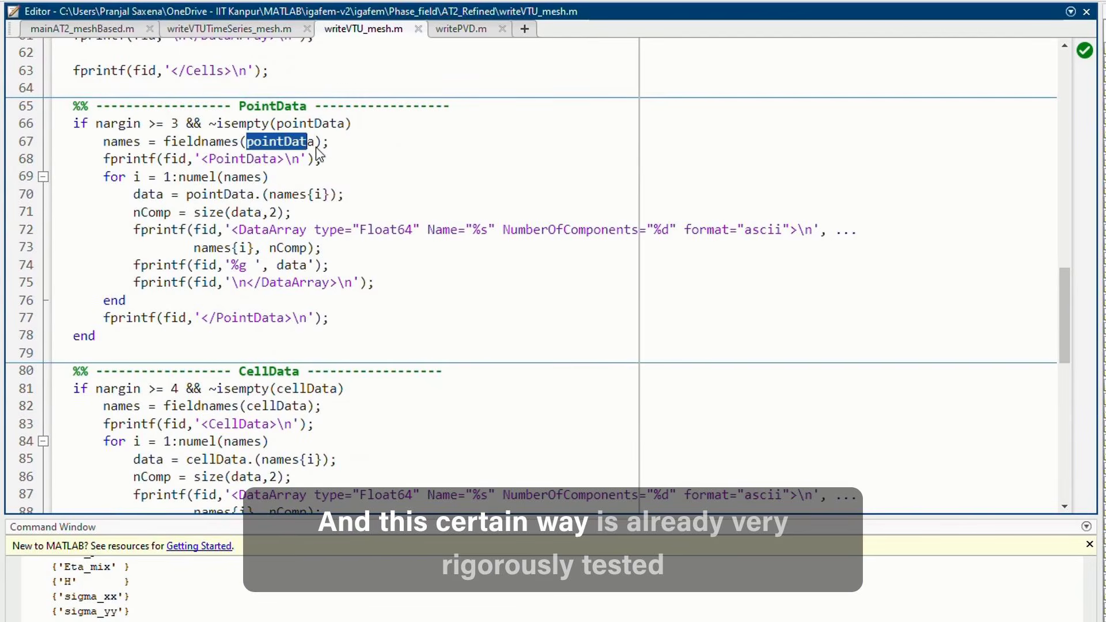
left_click(391, 302)
scroll(390, 302, "down", 5)
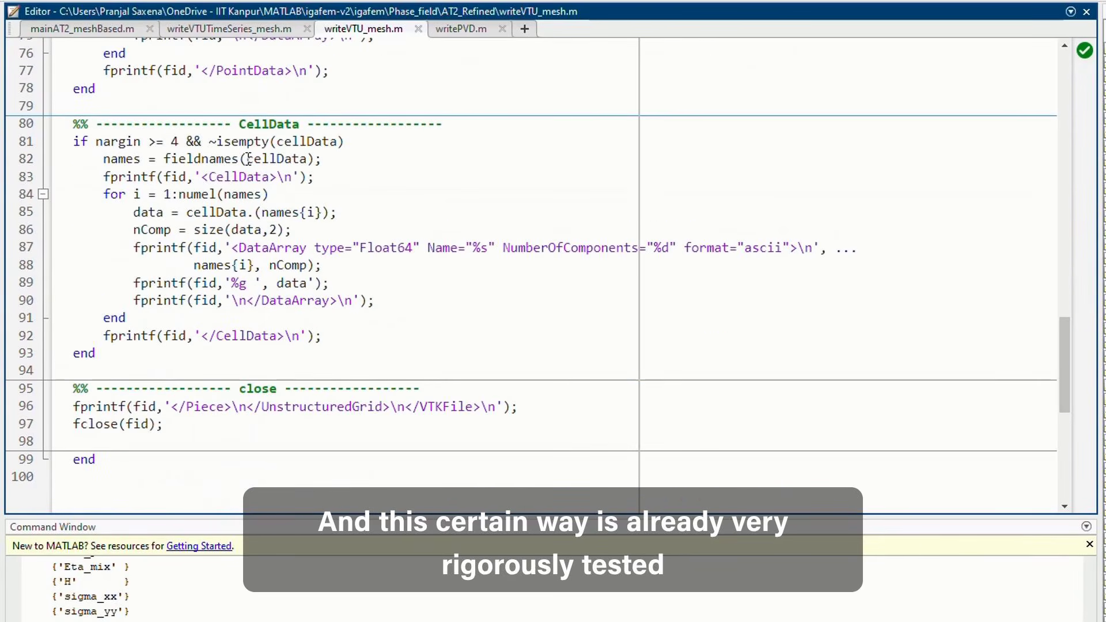
double_click(248, 158)
left_click(374, 194)
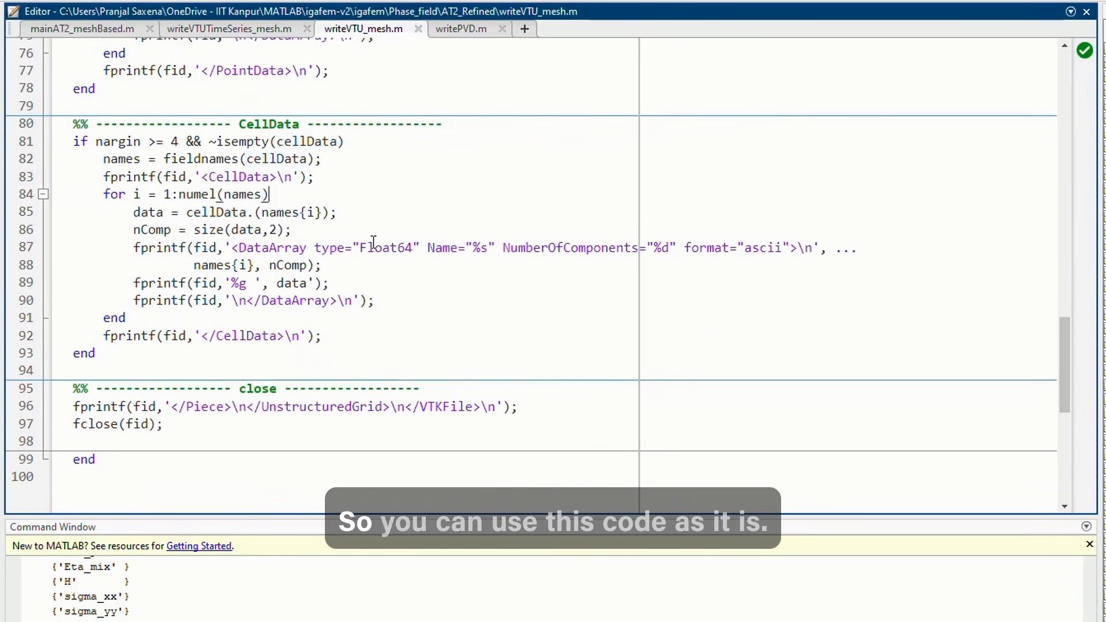
- Examine the close section at the end of writeVTU_mesh.m, highlighting the fclose(fid) line and the closing-tag output
scroll(373, 242, "down", 2)
left_click(165, 342)
left_click(72, 341, "shift")
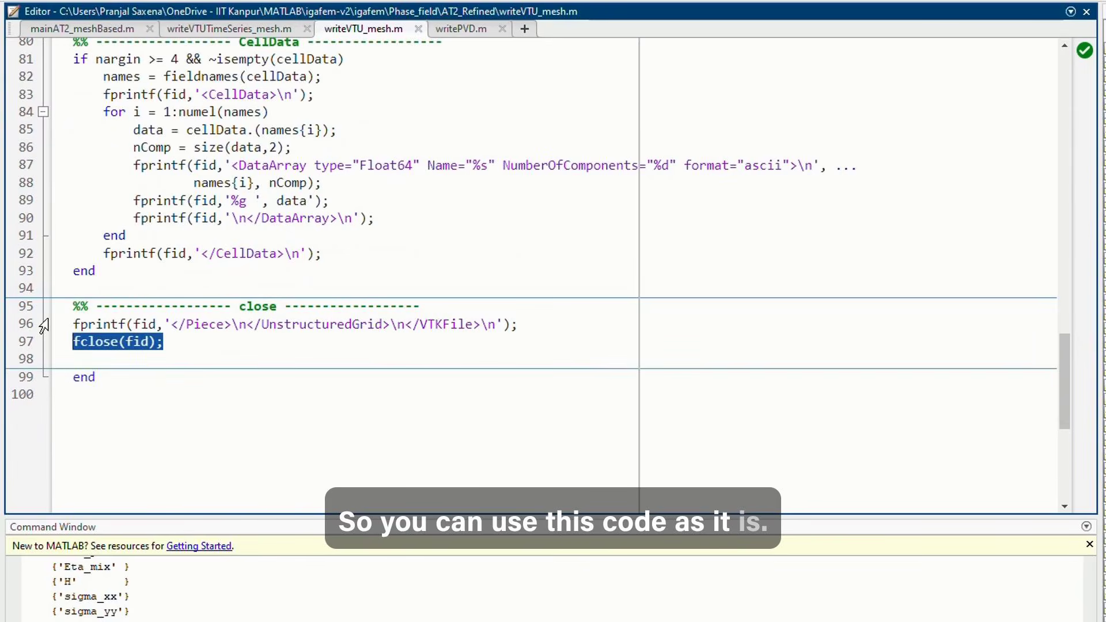
left_click(44, 326, "shift")
left_click(198, 345)
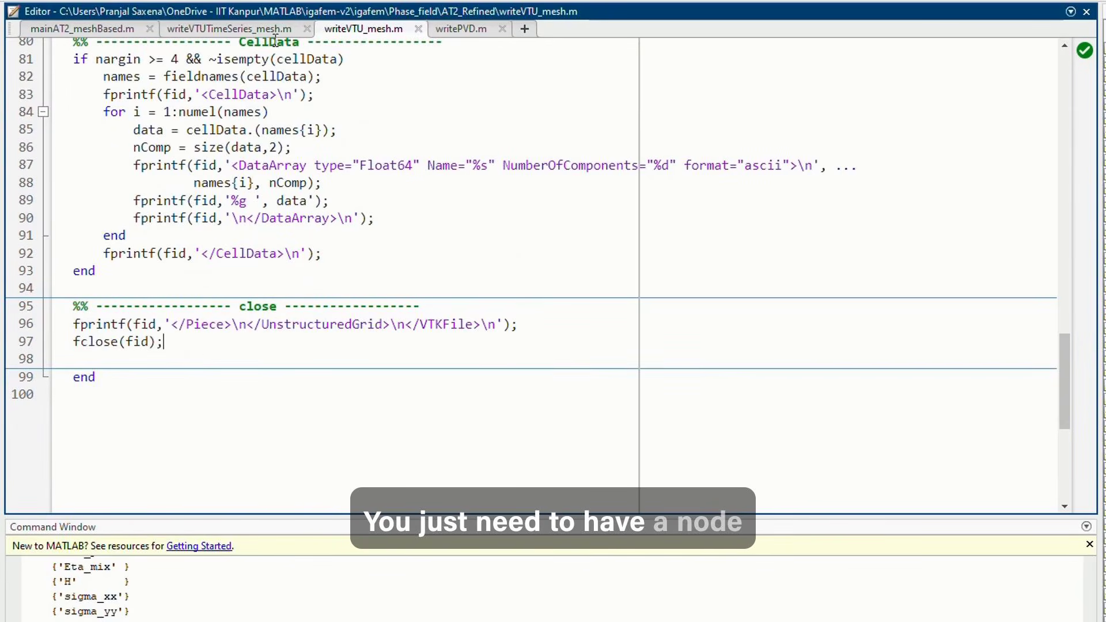
- Return to the beginning of writeVTUTimeSeries_mesh.m and highlight the cellData argument in its function signature
left_click(241, 30)
scroll(173, 277, "up", 8)
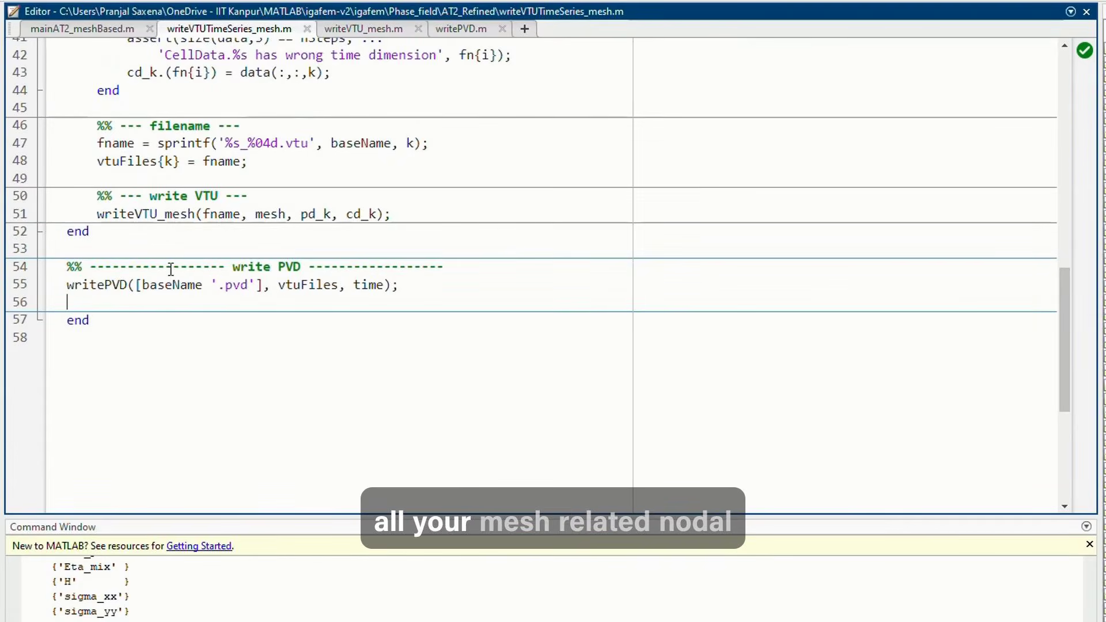
scroll(171, 271, "up", 3)
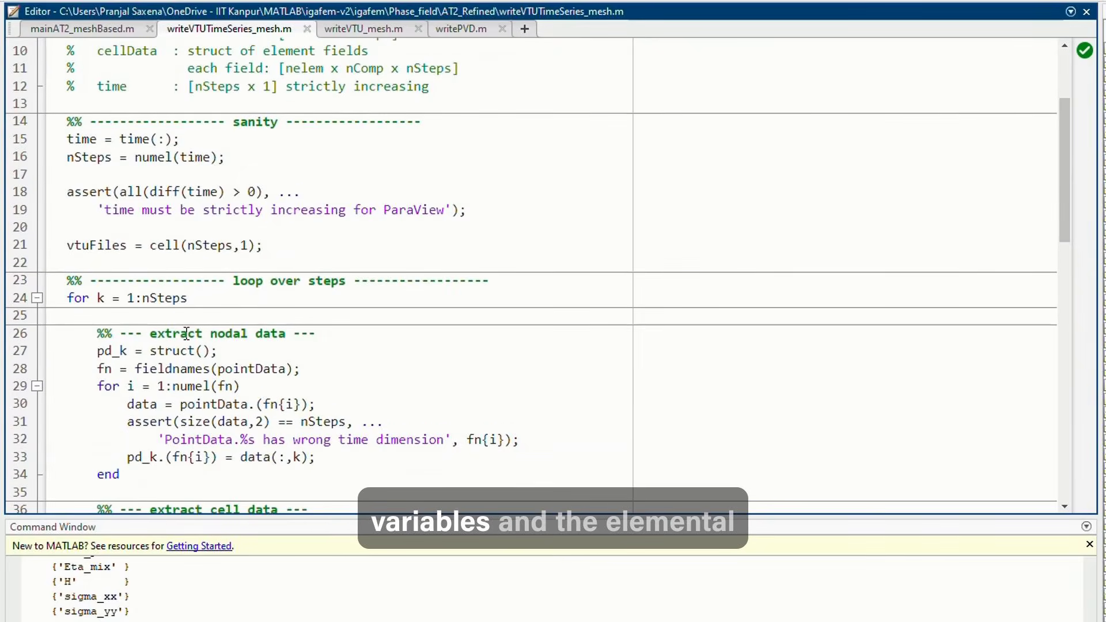
scroll(186, 333, "up", 3)
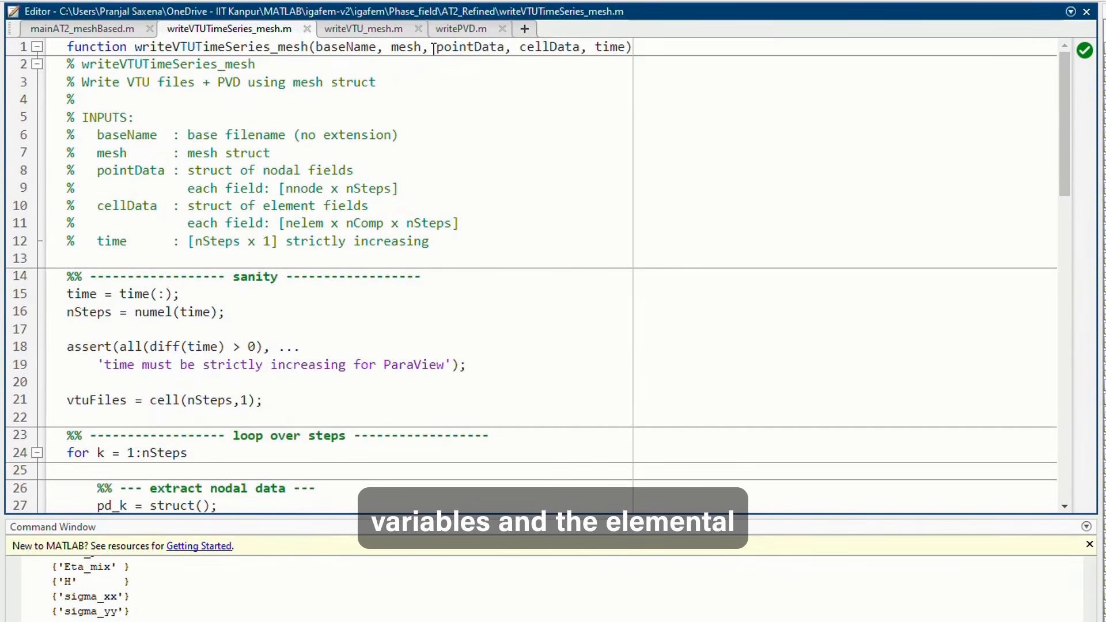
left_click_drag(480, 53, 581, 50)
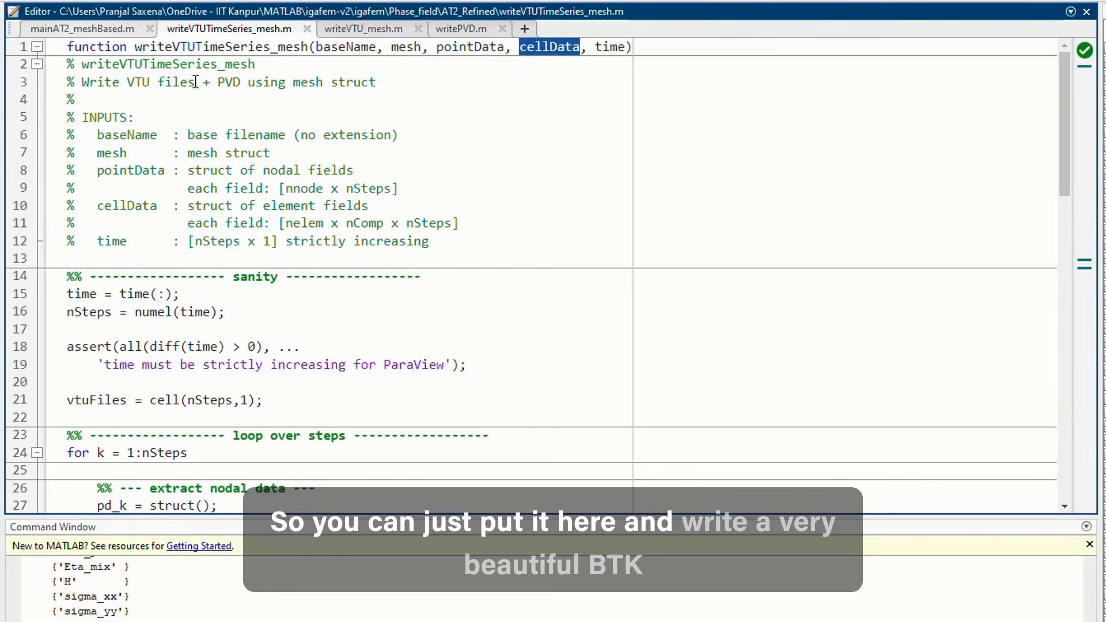
- Switch to mainAT2_meshBased.m and review the cell data and point data code back to the highlighted PARA VIEW DATA ASSEMBLY heading
key("ctrl+Page_Up")
scroll(377, 257, "up", 7)
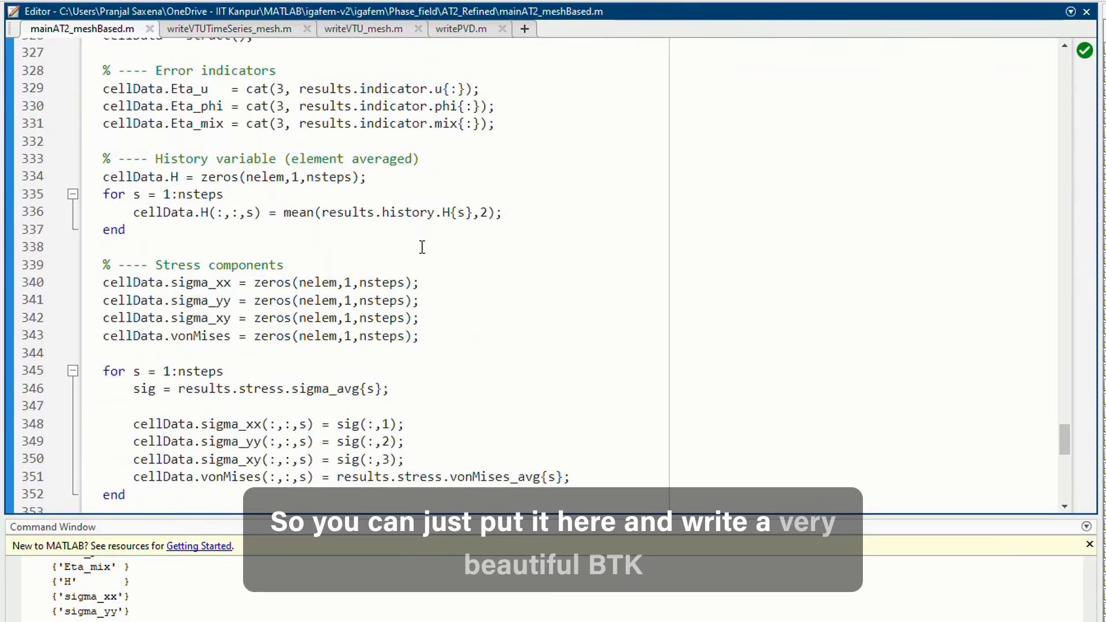
scroll(422, 246, "up", 7)
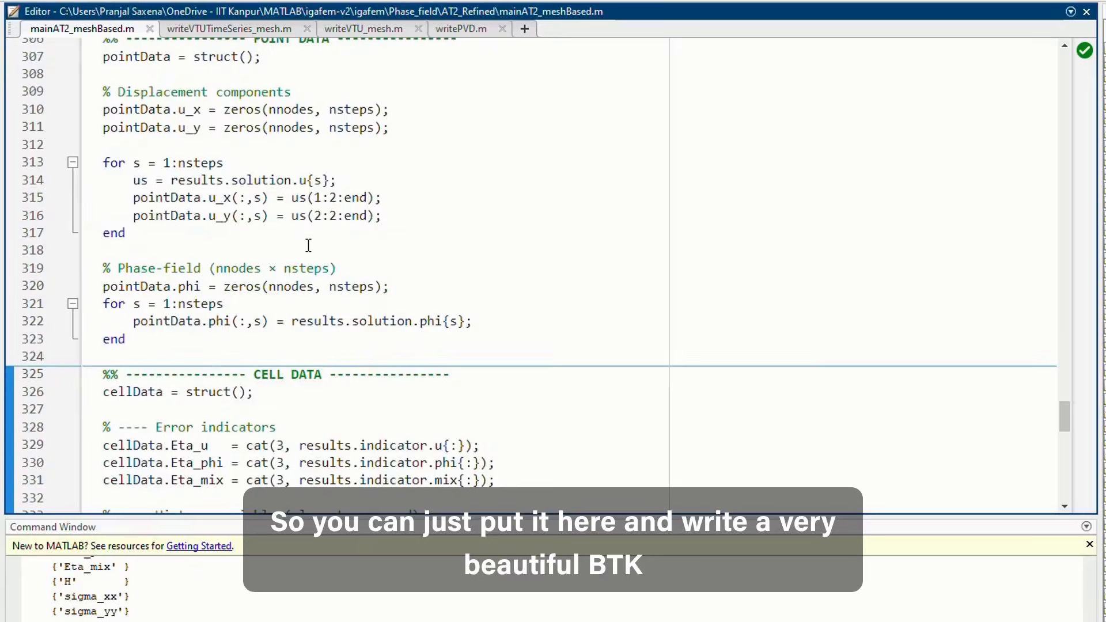
scroll(308, 245, "up", 4)
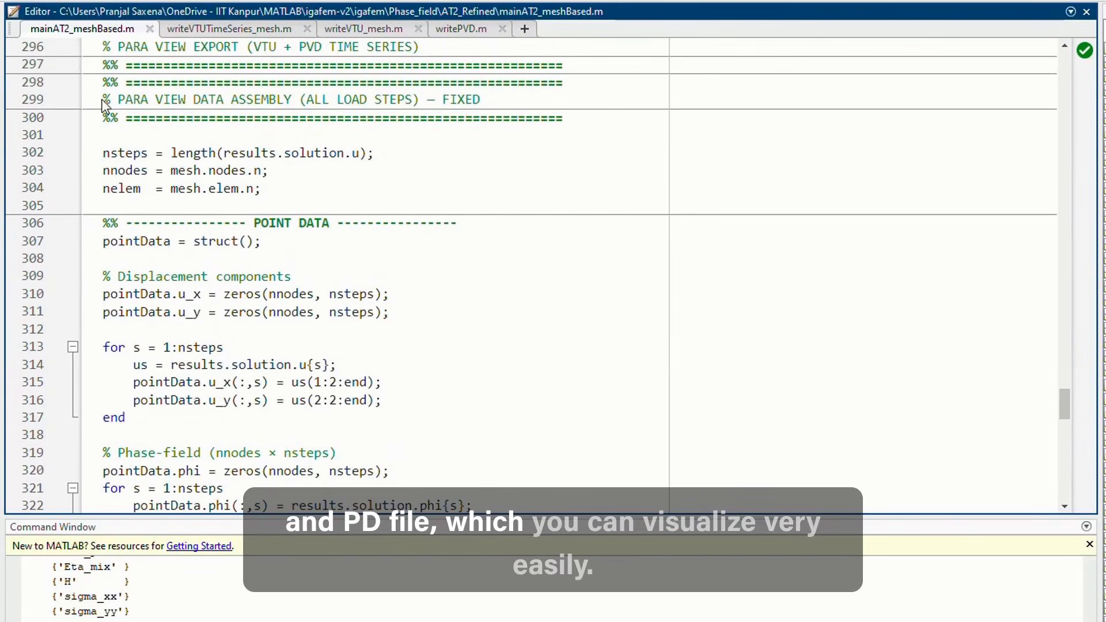
left_click_drag(105, 104, 481, 102)
left_click(354, 212)
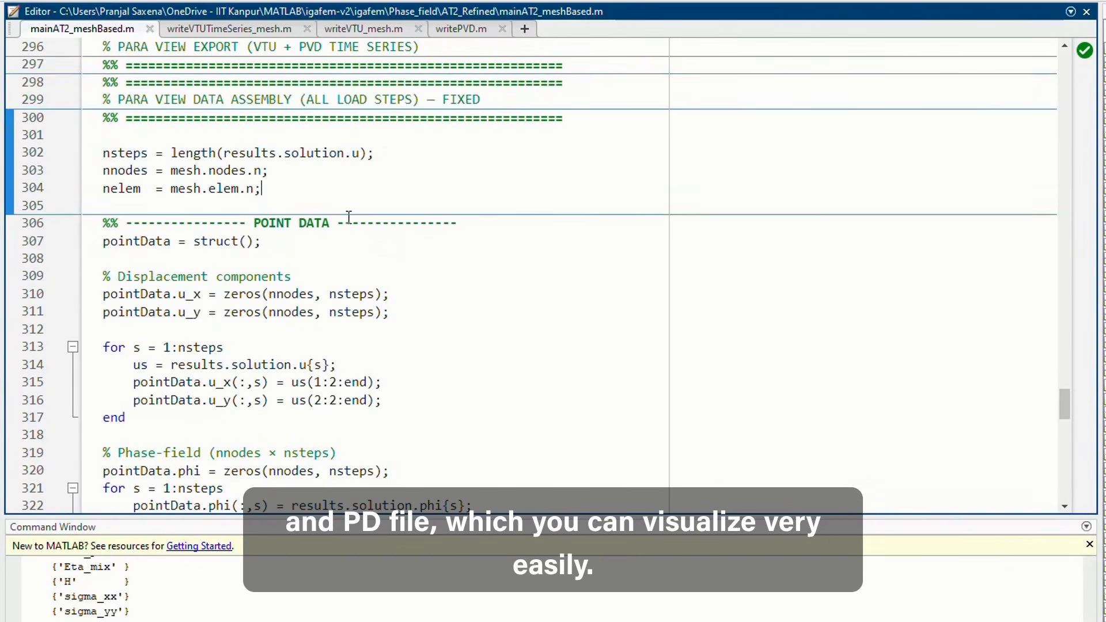
- Highlight the nsteps, nnodes and nelem definitions, then the u_x and u_y displacement code in the POINT DATA section
scroll(354, 212, "down", 2)
left_click_drag(103, 74, 275, 118)
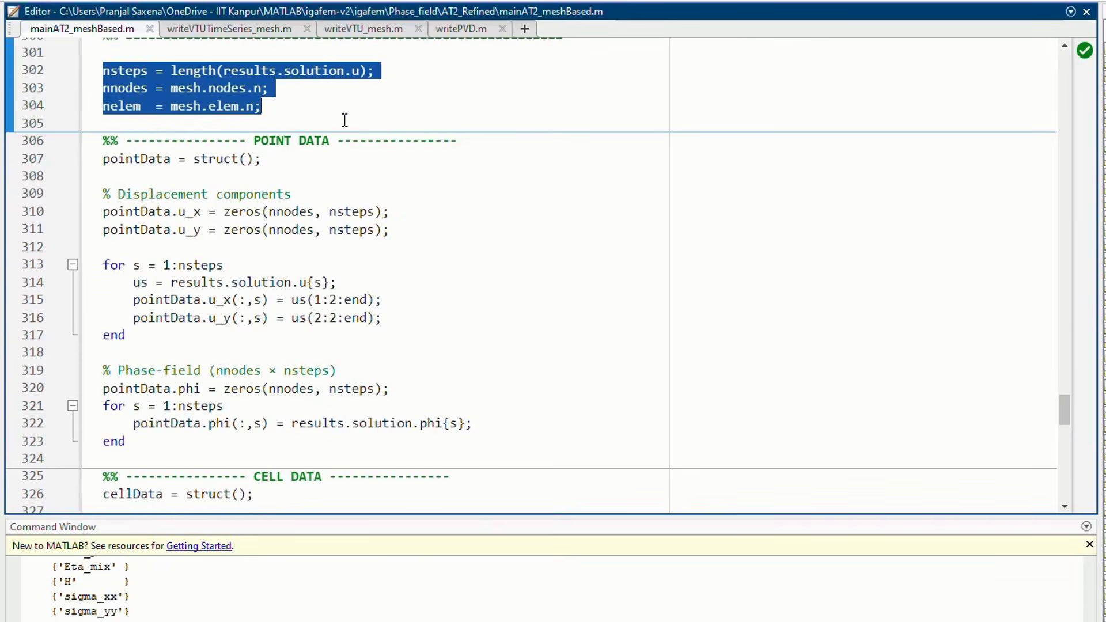
scroll(446, 194, "down", 2)
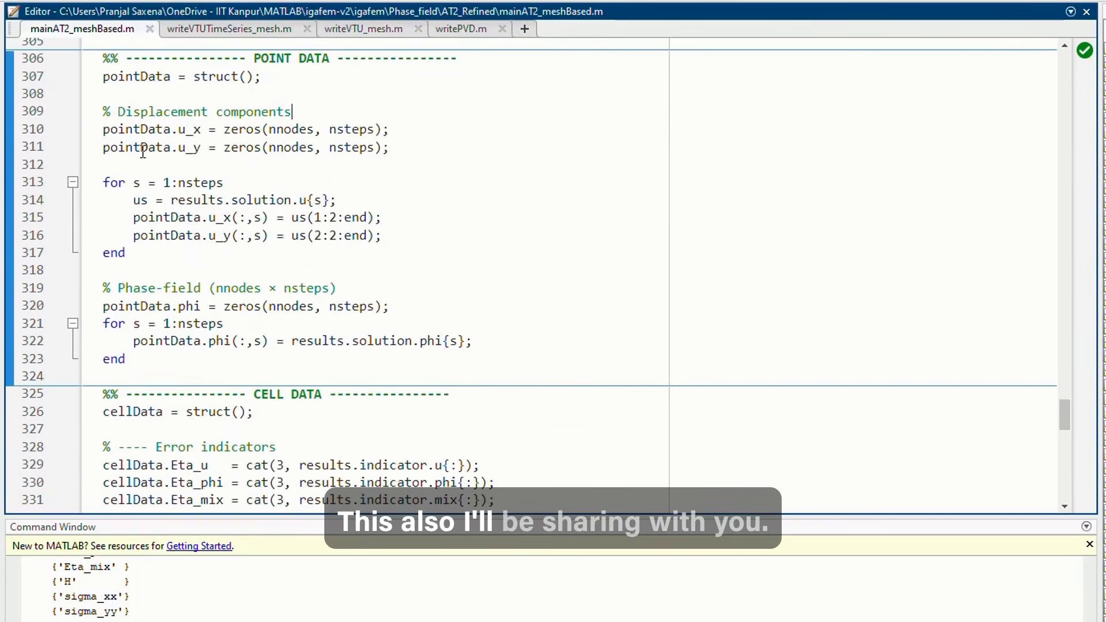
left_click_drag(104, 130, 346, 160)
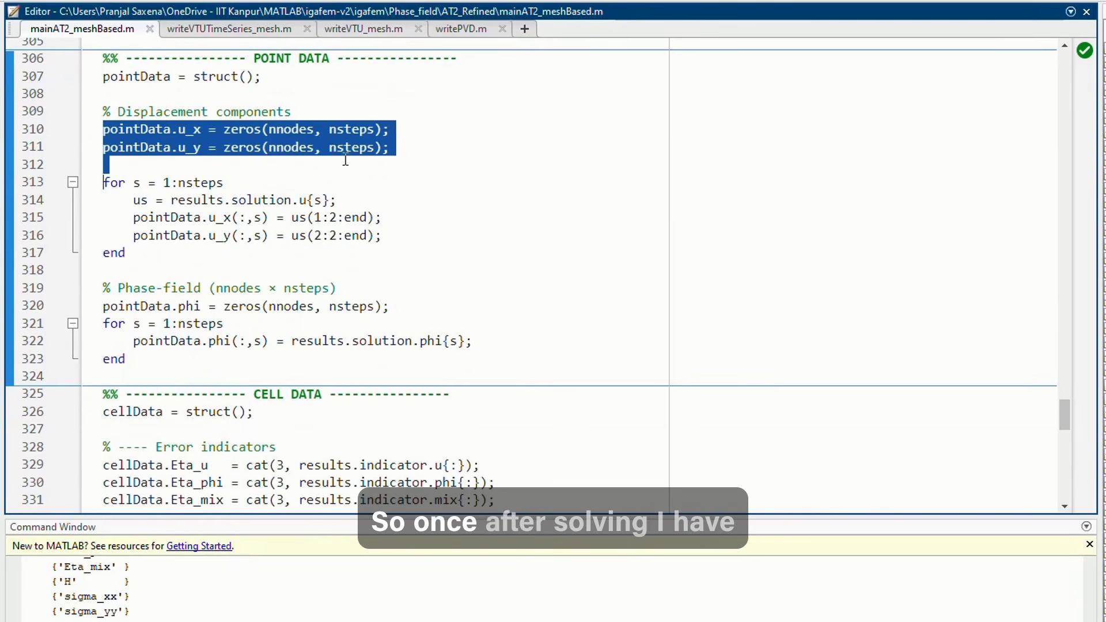
left_click(492, 184)
left_click_drag(128, 216, 271, 229)
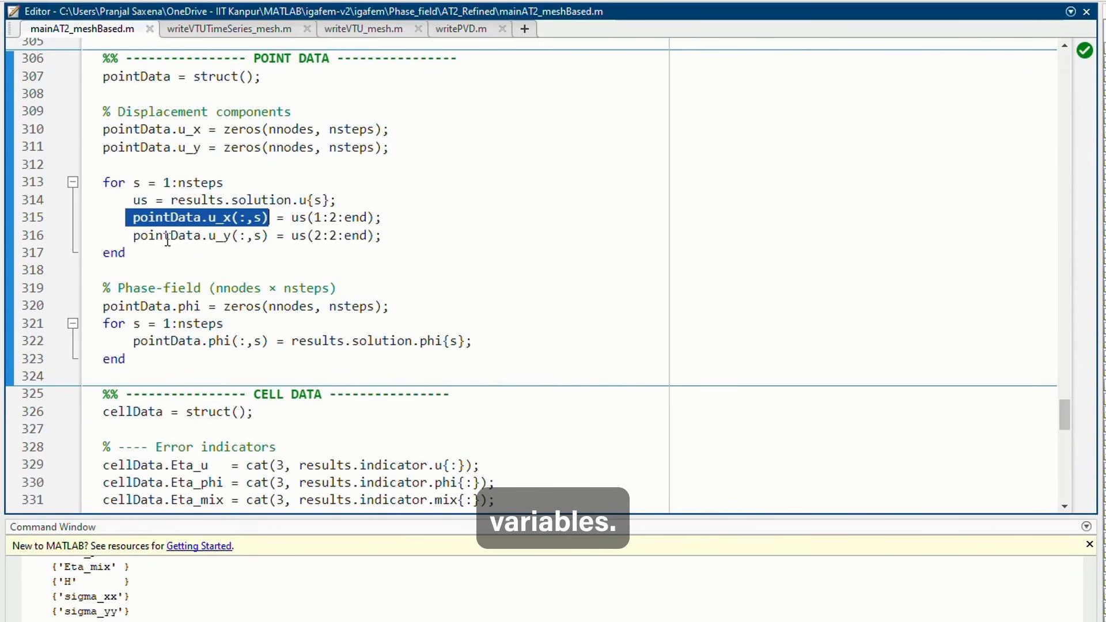
left_click_drag(132, 235, 269, 241)
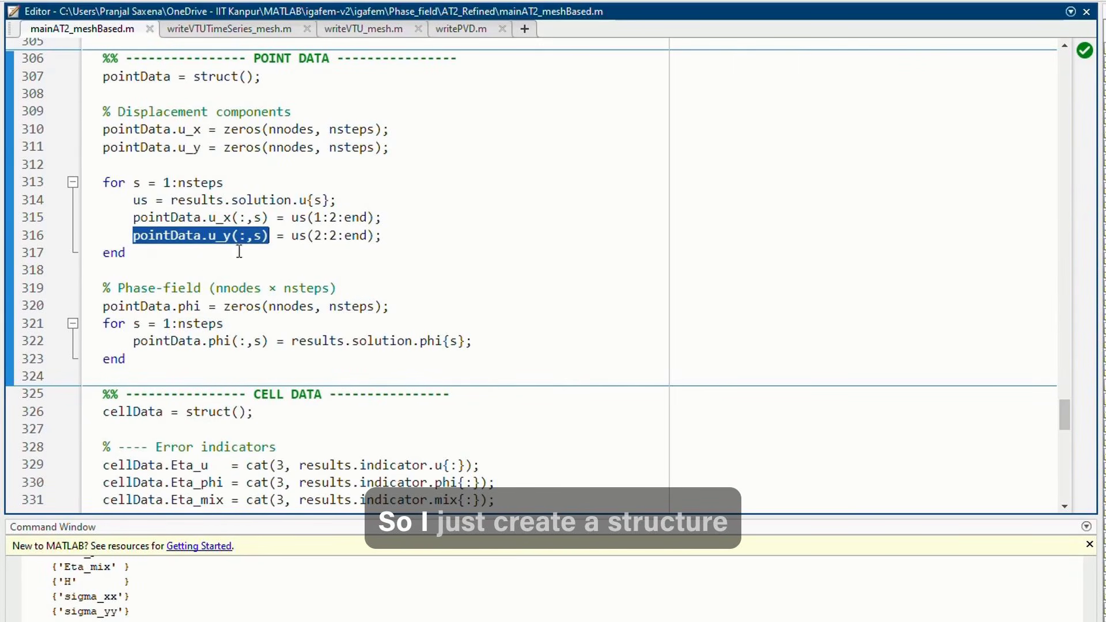
- Highlight the phase-field pointData.phi code and the source expressions us(1:2:end) and results.solution.phi{s}
scroll(136, 242, "down", 2)
left_click_drag(103, 223, 209, 225)
left_click_drag(134, 260, 278, 260)
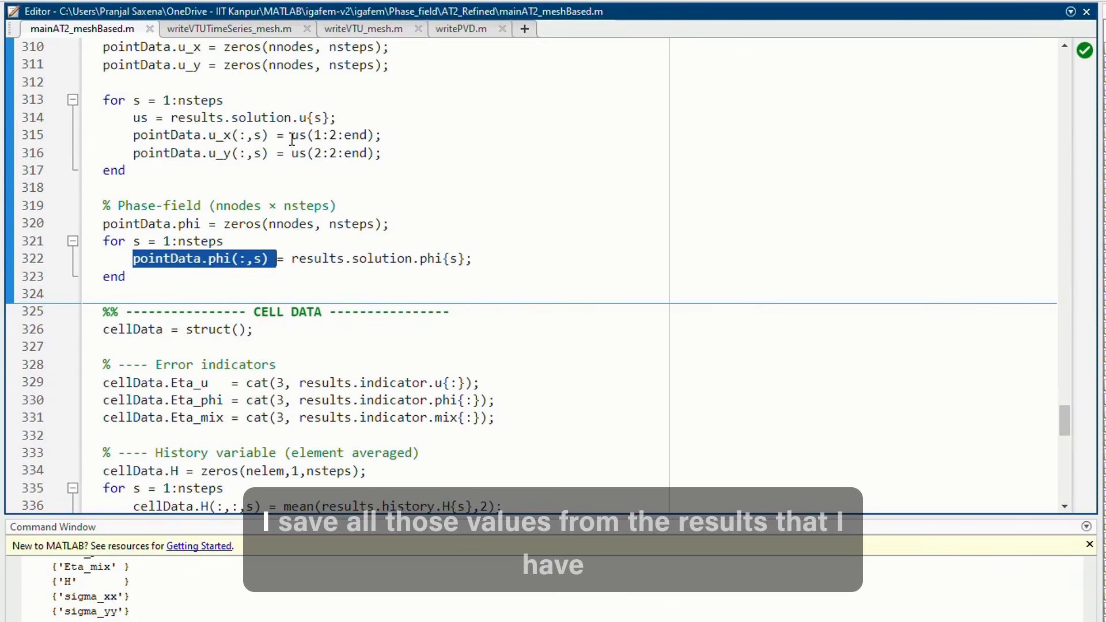
left_click_drag(291, 135, 359, 136)
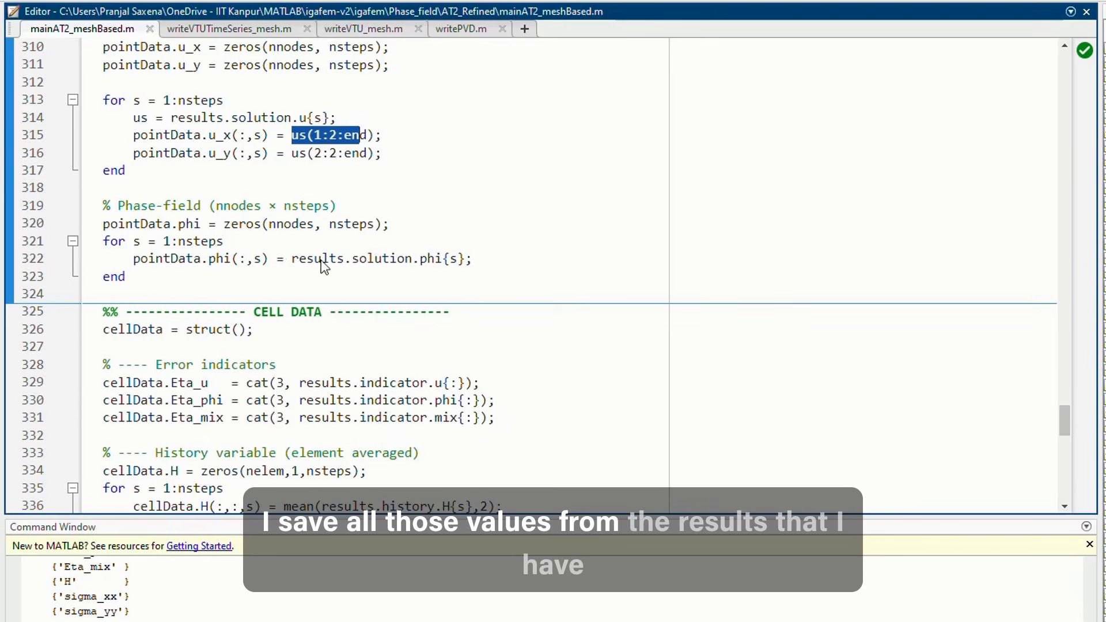
left_click_drag(291, 260, 562, 276)
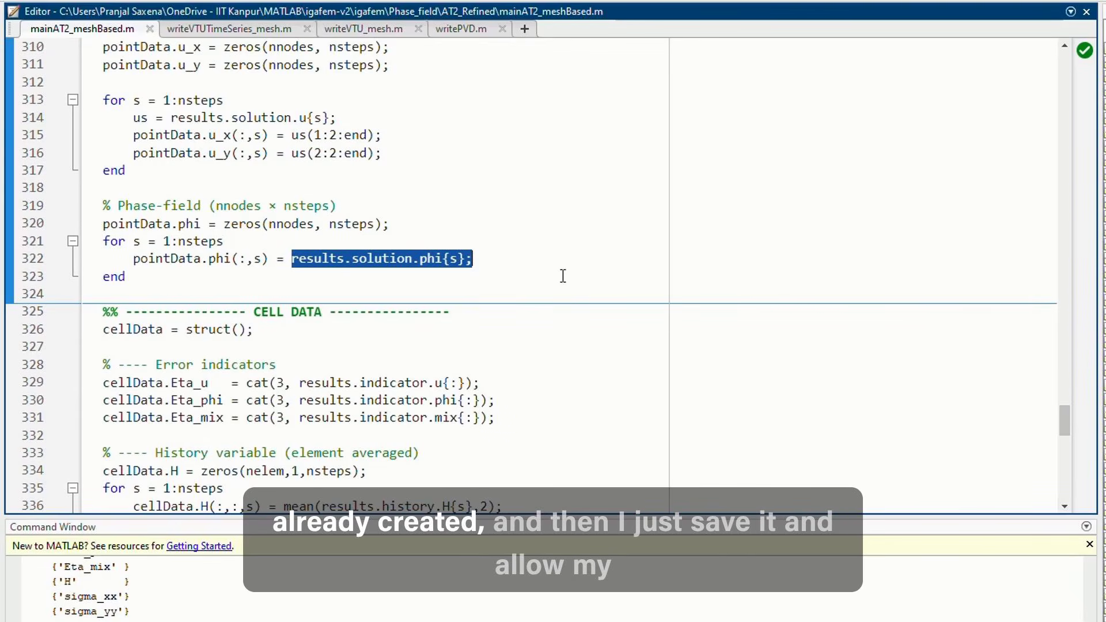
left_click(514, 275)
- Examine the error indicators in the CELL DATA section, highlighting Eta_u, Eta_phi, the cat call and results.indicator
scroll(513, 274, "down", 3)
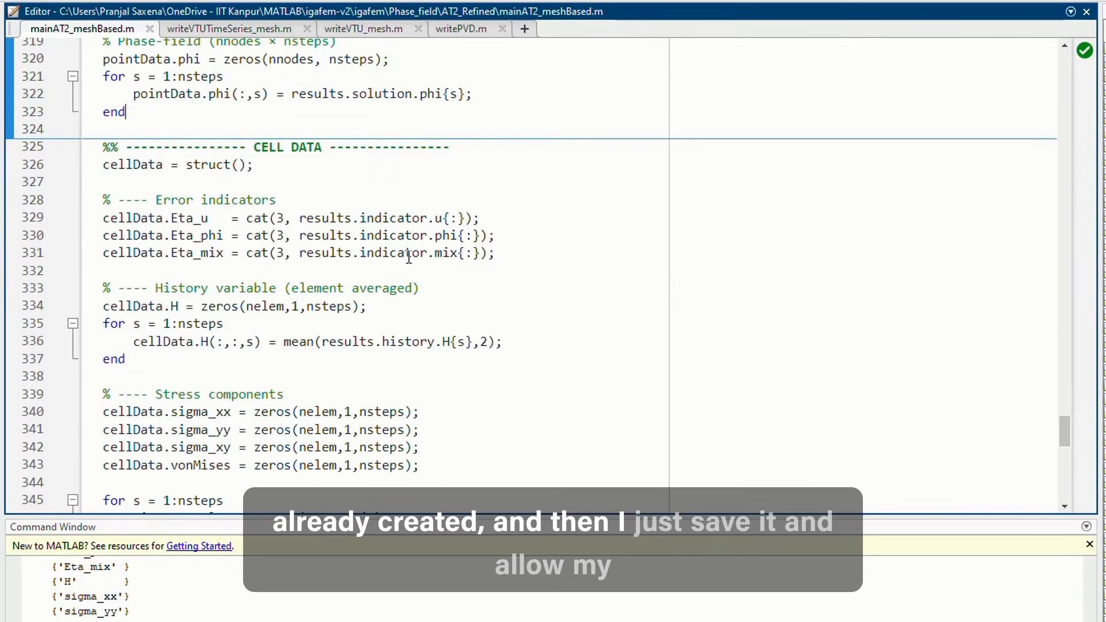
left_click(173, 218)
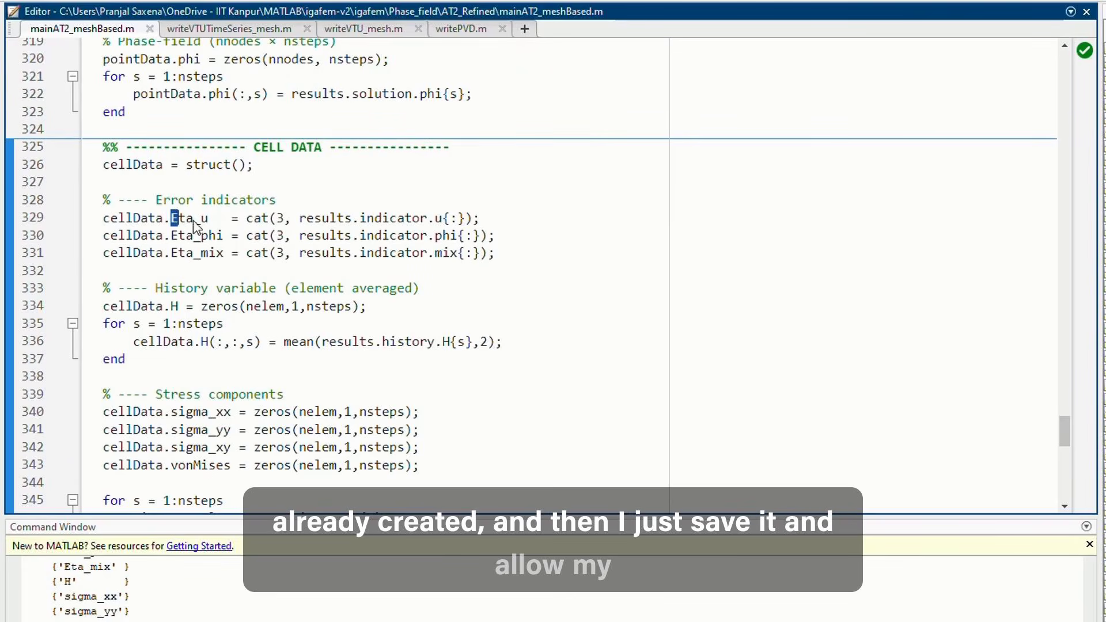
left_click_drag(172, 237, 210, 252)
left_click(331, 266)
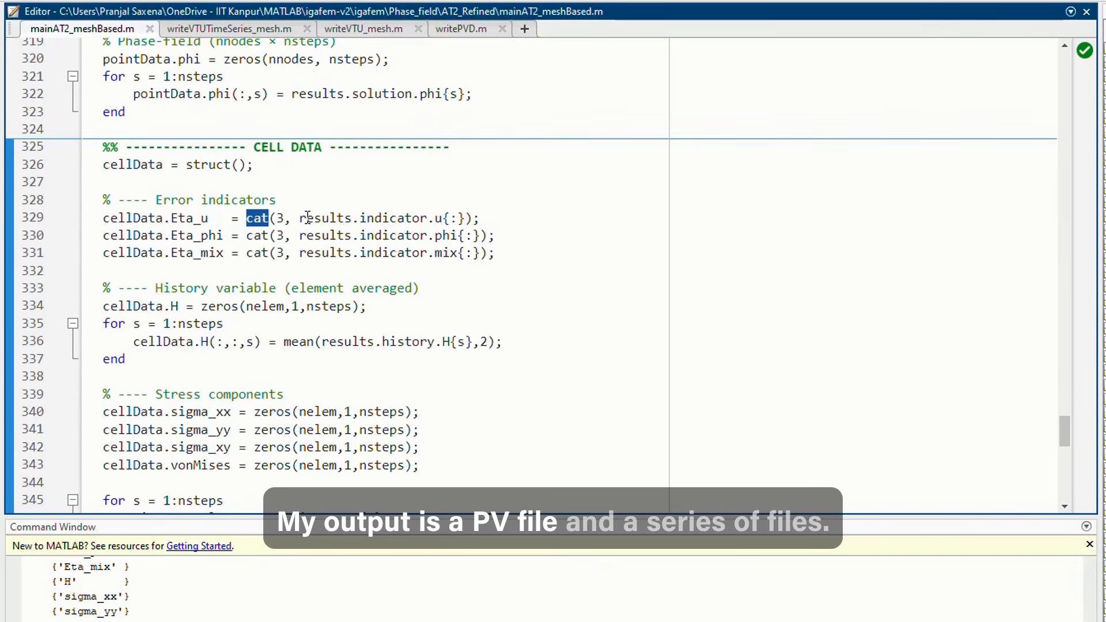
left_click(426, 232)
scroll(404, 259, "down", 1)
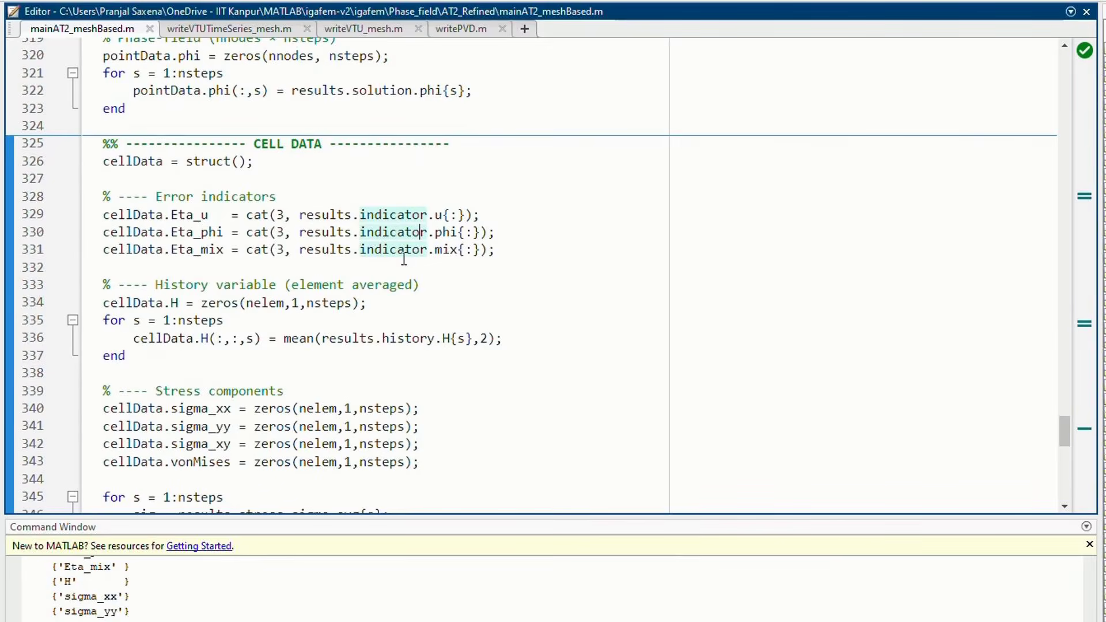
- Examine the history variable code in the cell data section, highlighting results.history and the "element averaged" comment
scroll(288, 190, "down", 2)
scroll(226, 195, "down", 1)
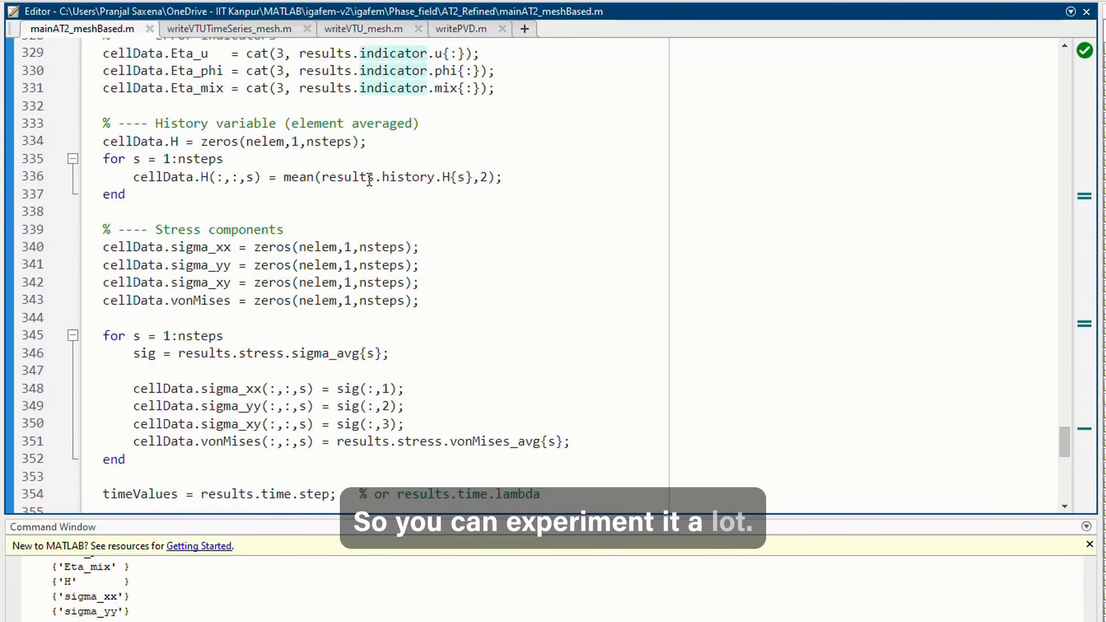
left_click(398, 178)
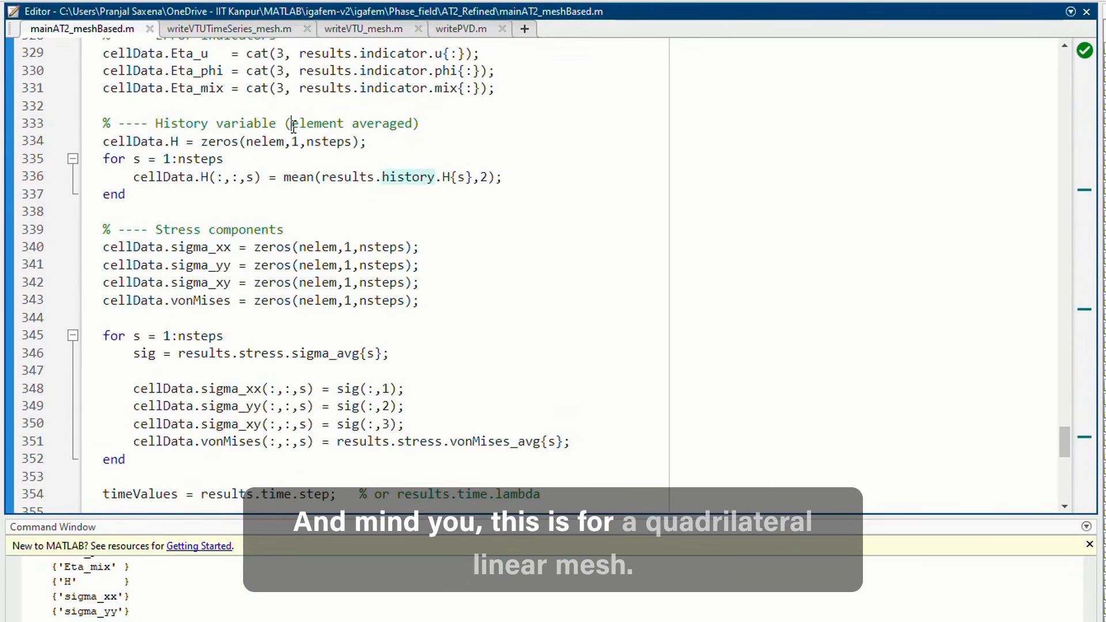
left_click_drag(292, 127, 413, 128)
left_click(521, 152)
scroll(521, 151, "up", 1)
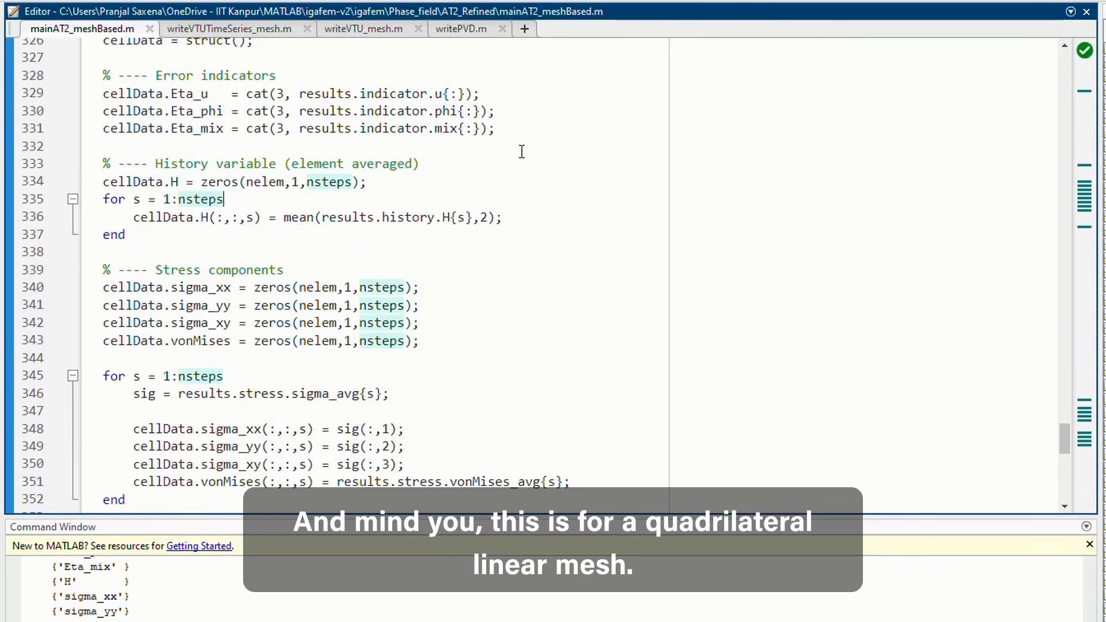
- Append "(element averaged)" to the Stress components comment on line 339
scroll(520, 154, "down", 2)
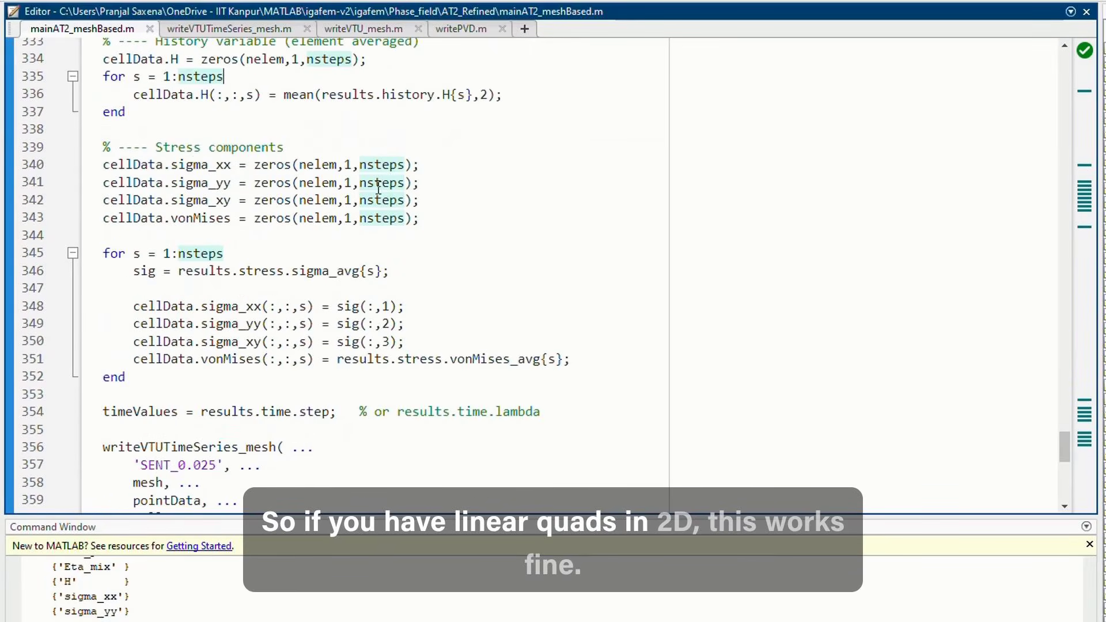
left_click(292, 149)
type("(el")
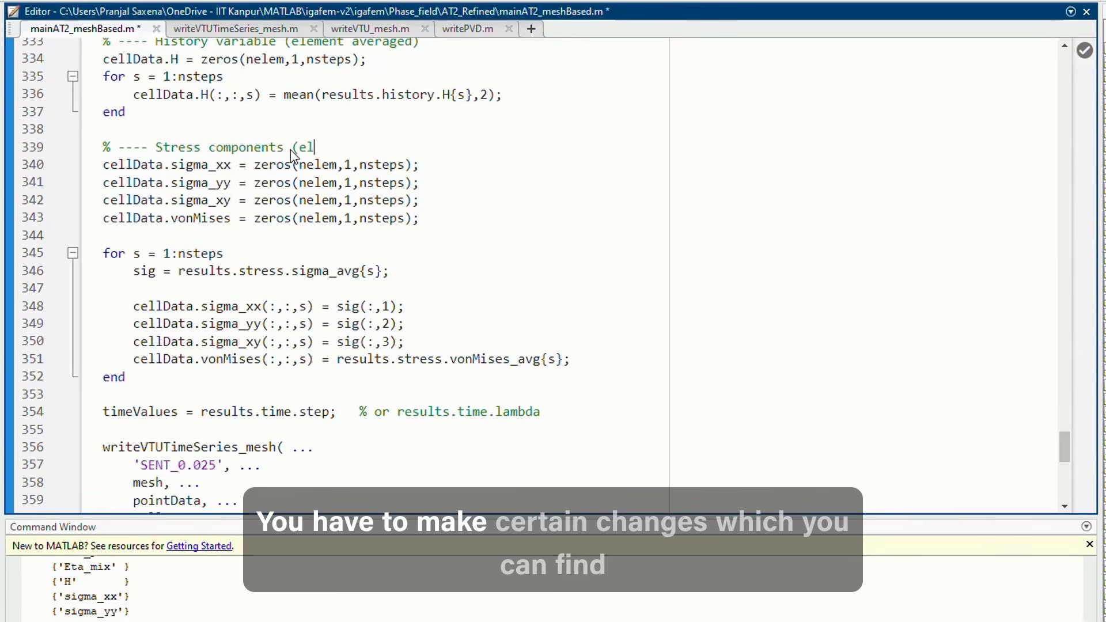
type("ement a")
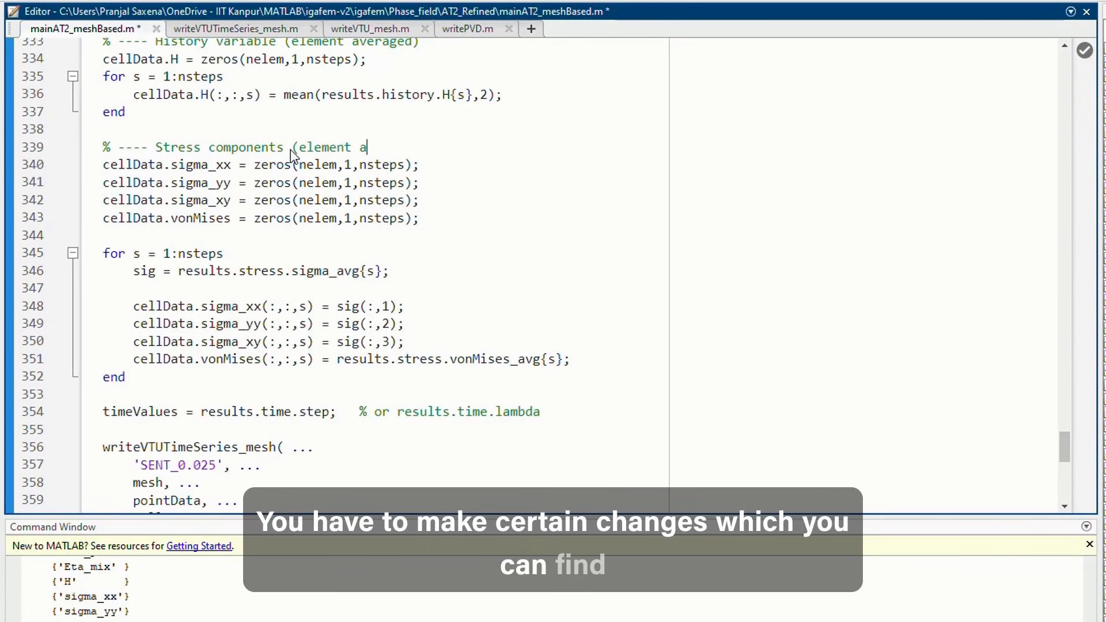
type("veraged)")
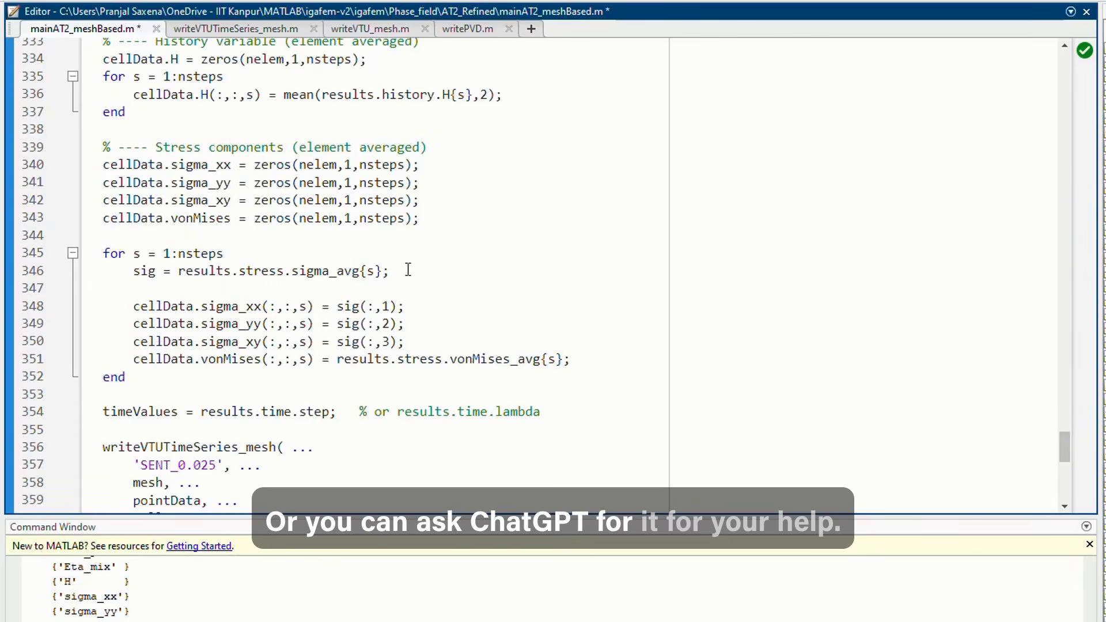
- Step through the sigma_xx, sigma_yy, sigma_xy and vonMises cell data assignments inside the stress loop
scroll(403, 269, "down", 2)
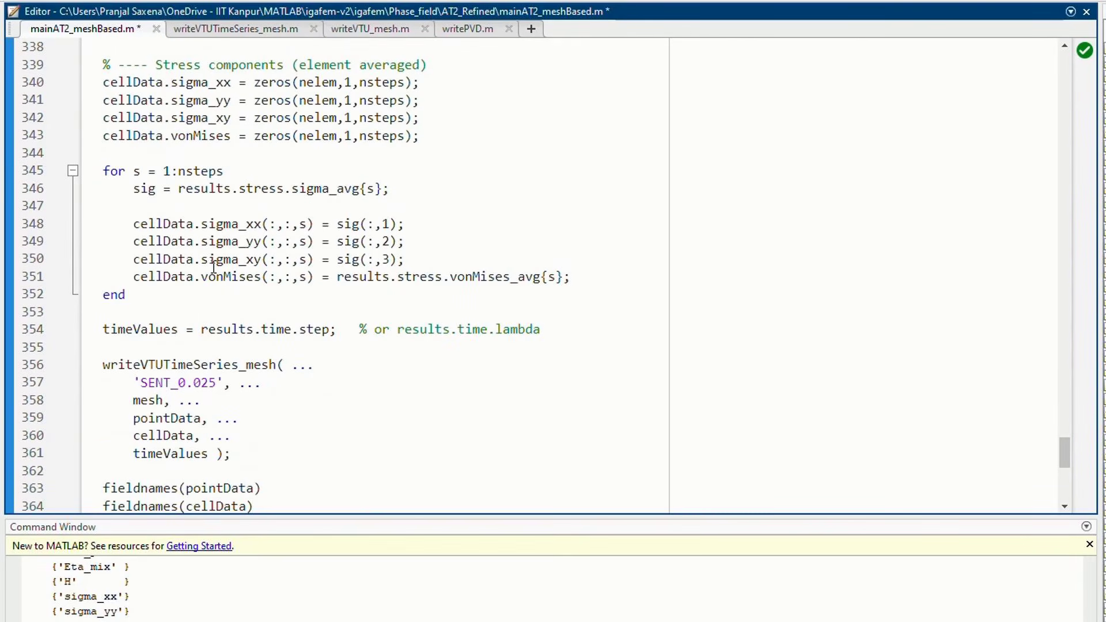
left_click(219, 224)
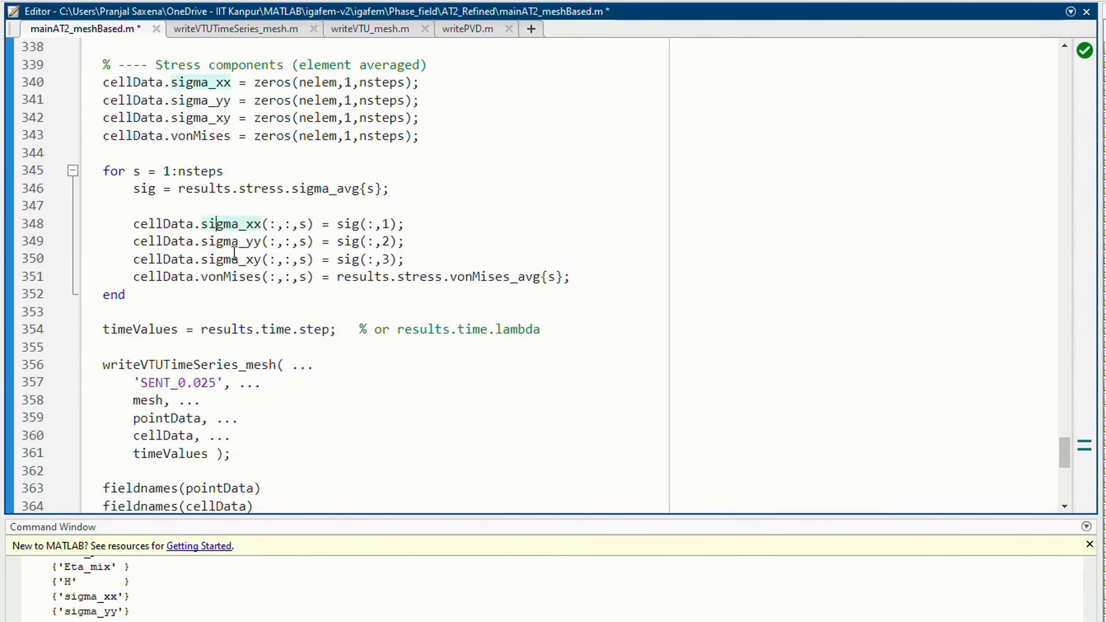
key("Down")
key("Down")
key("Down")
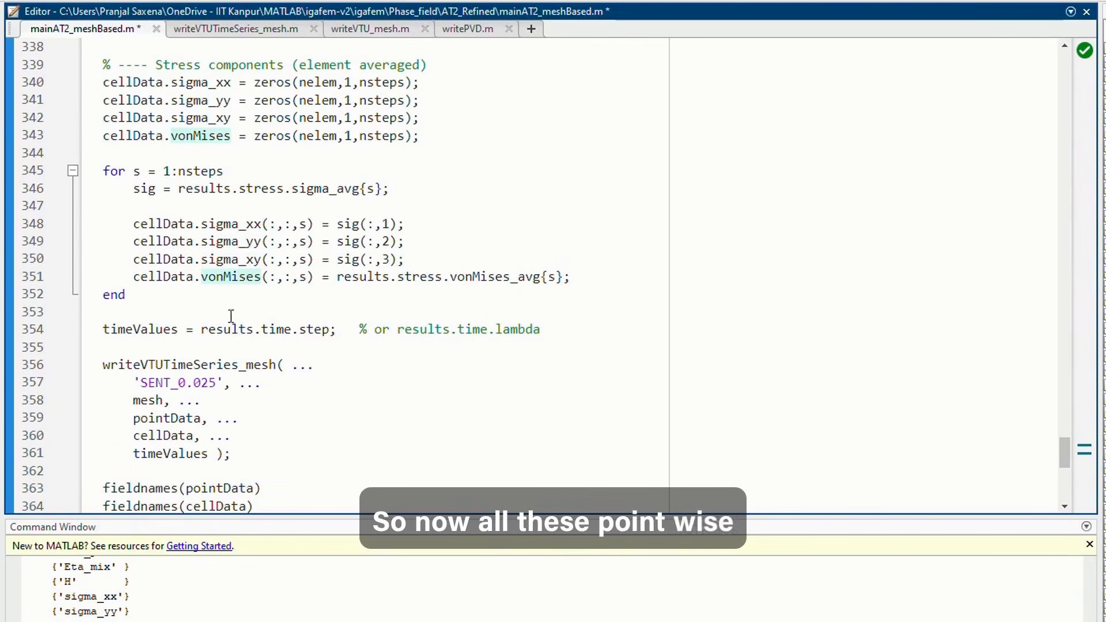
- Highlight the fieldnames(pointData) and fieldnames(cellData) calls and review the point and cell field names printed in the Command Window
scroll(231, 316, "down", 2)
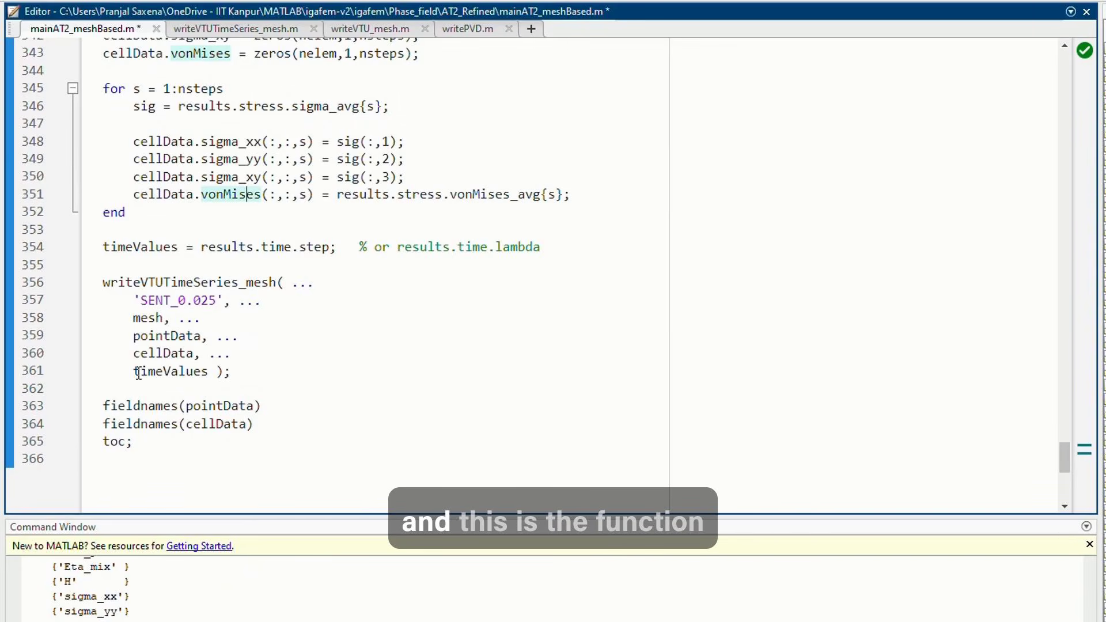
left_click_drag(103, 405, 276, 426)
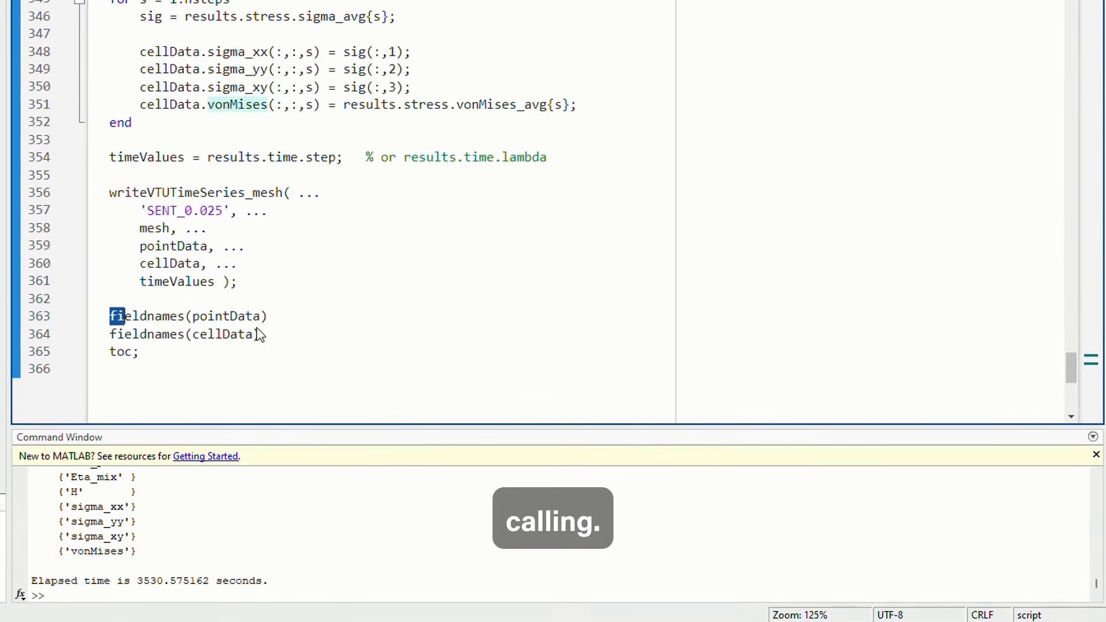
key("F9")
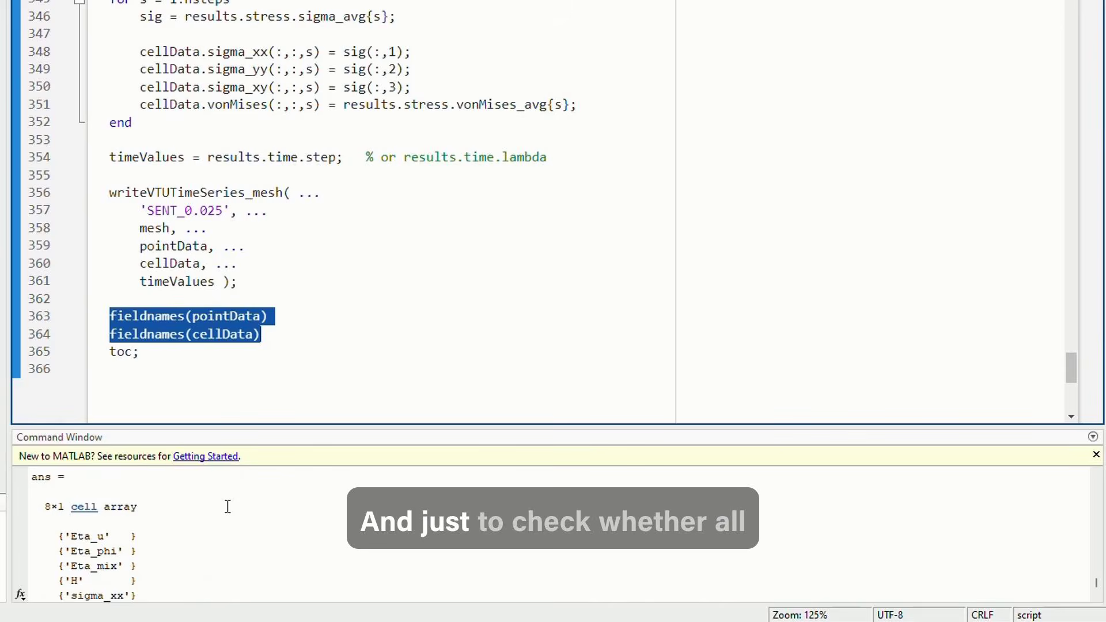
scroll(95, 481, "up", 2)
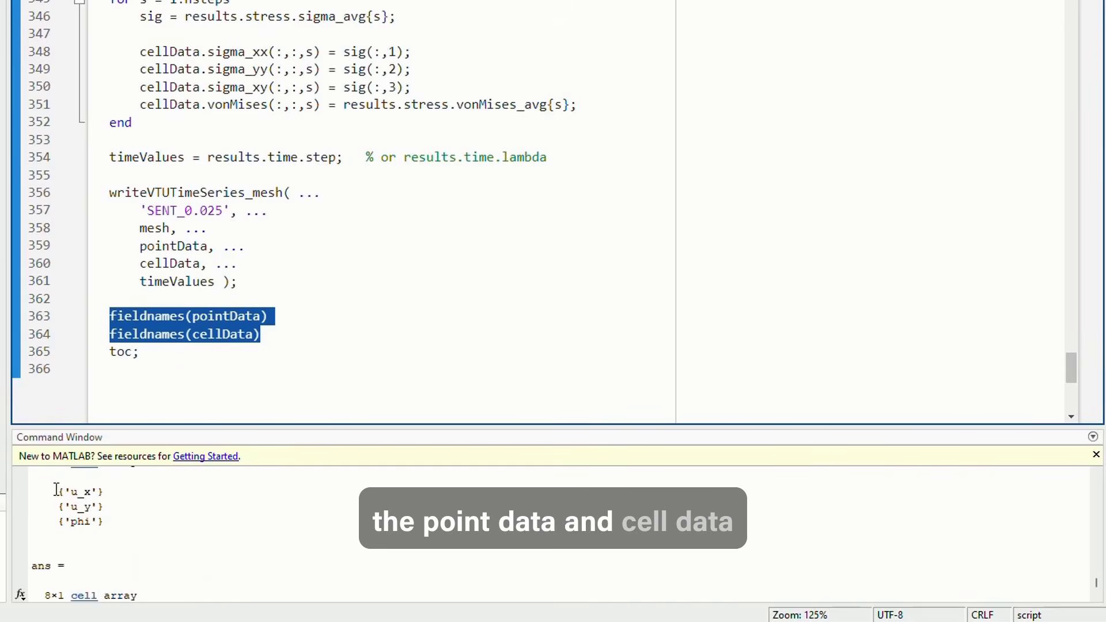
left_click_drag(58, 488, 105, 526)
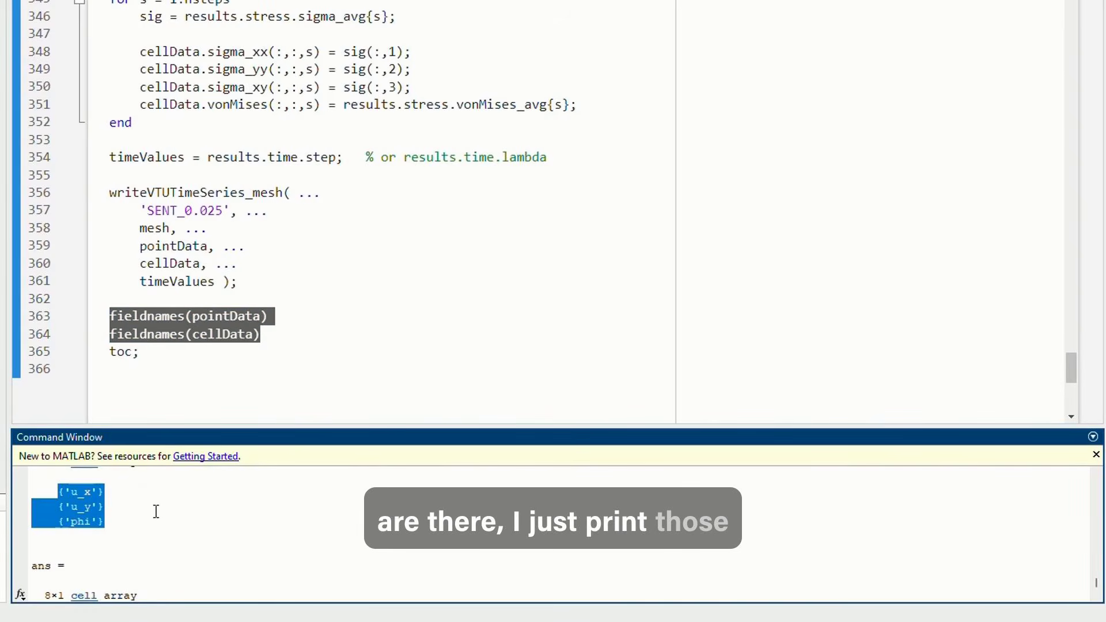
scroll(156, 511, "up", 1)
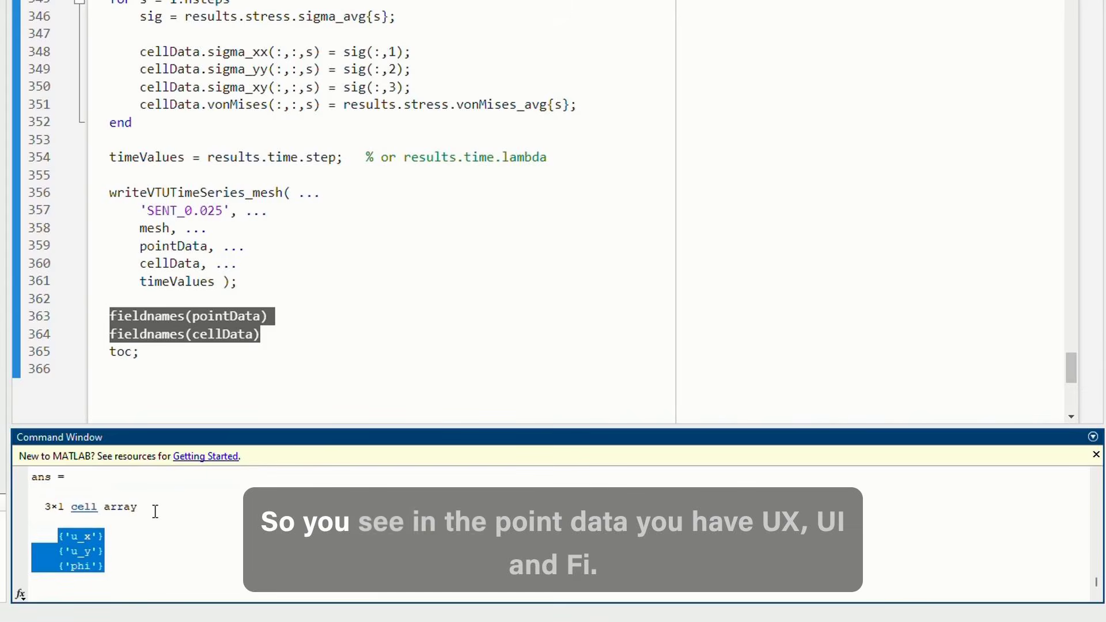
scroll(156, 512, "down", 5)
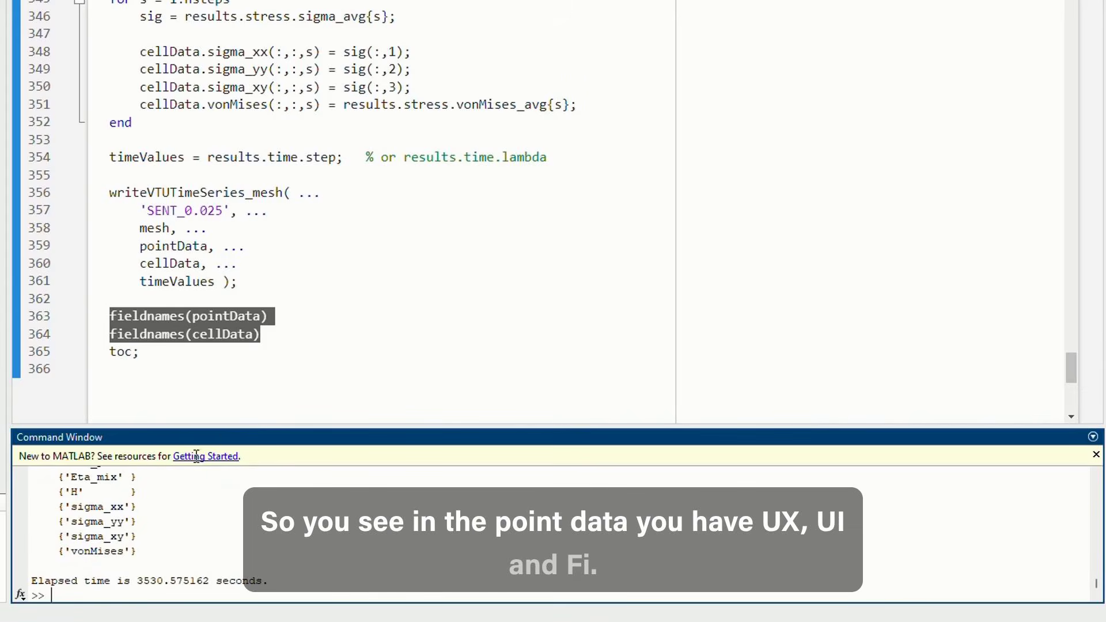
left_click(249, 348)
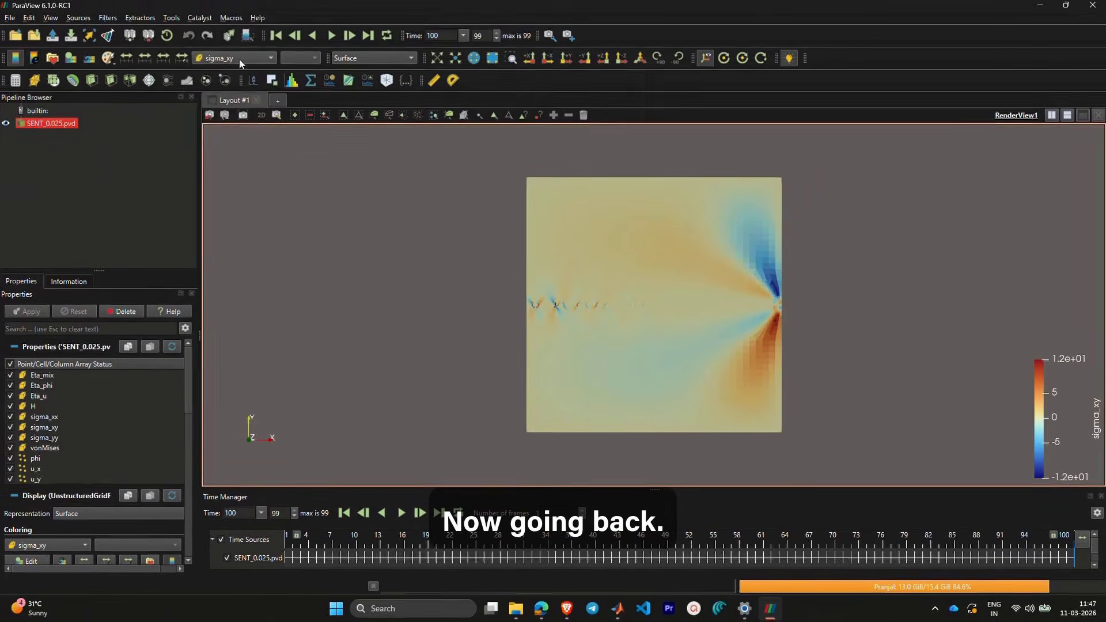
- Switch to ParaView, color SENT_0.025.pvd by Eta_u and play the animation from the first time step
left_click(240, 58)
left_click(234, 91)
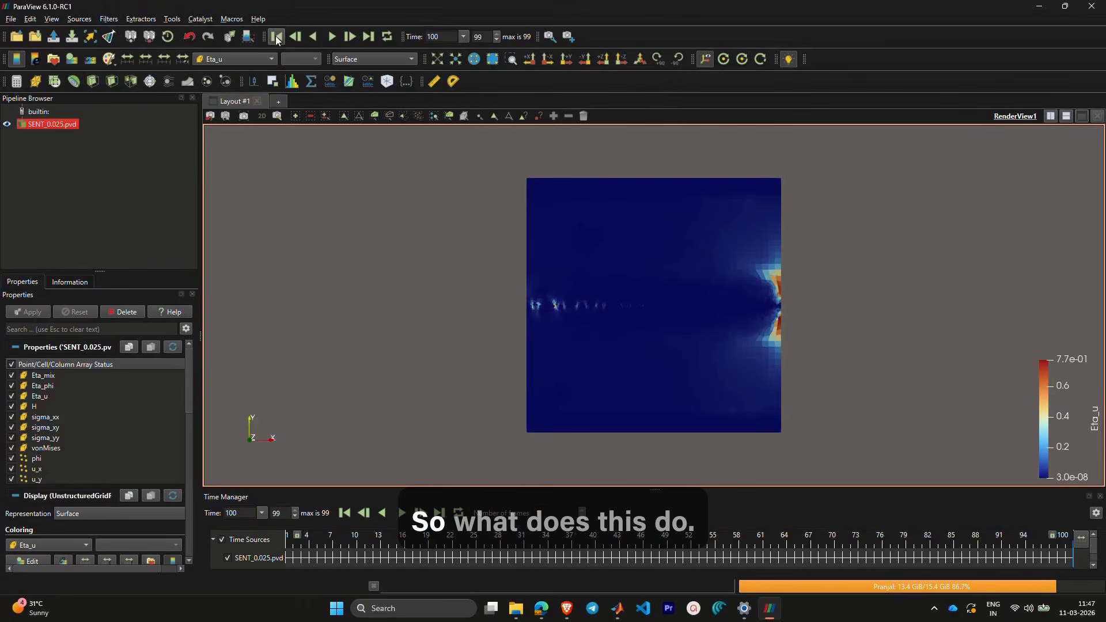
left_click(277, 37)
left_click(333, 37)
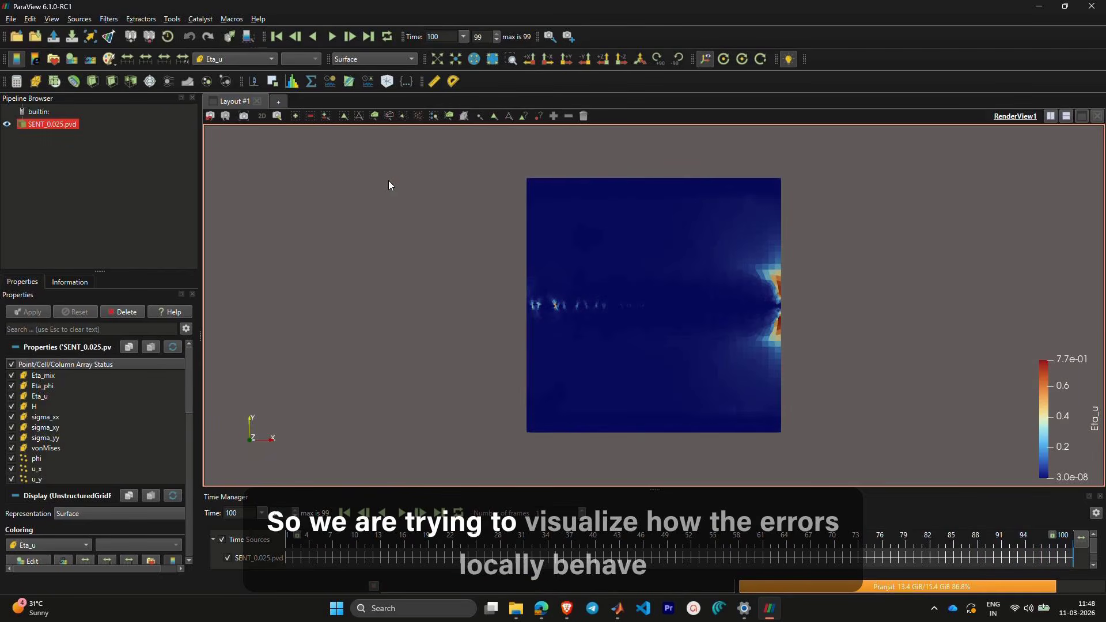
- Color the model by Eta_phi and replay the animation from the first time step, viewing the crack up close
left_click(247, 60)
left_click(240, 86)
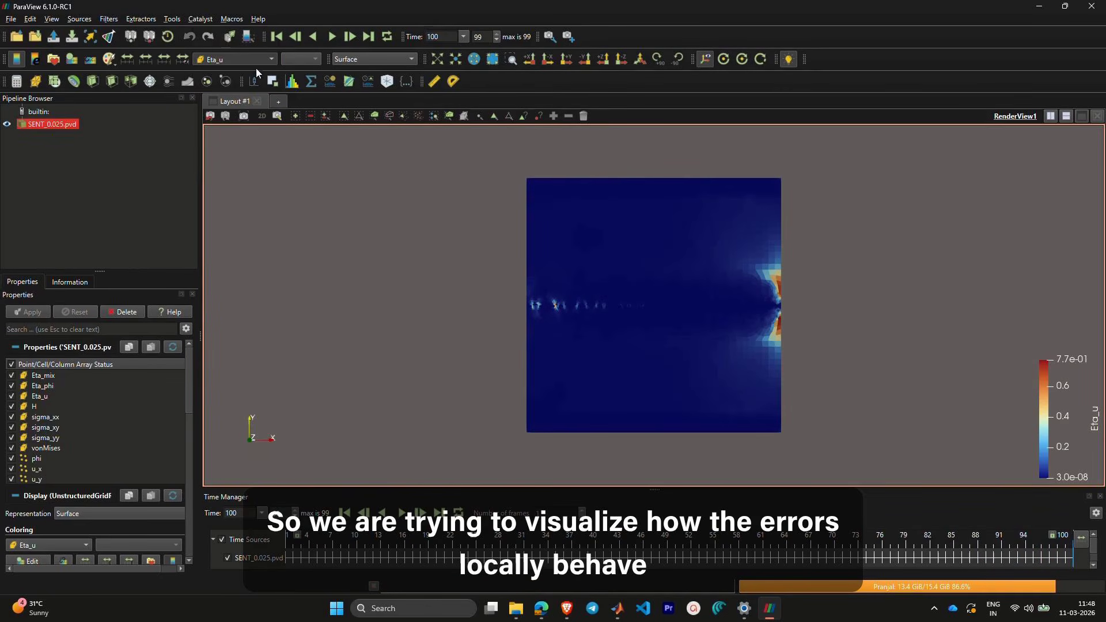
left_click(277, 36)
left_click(333, 36)
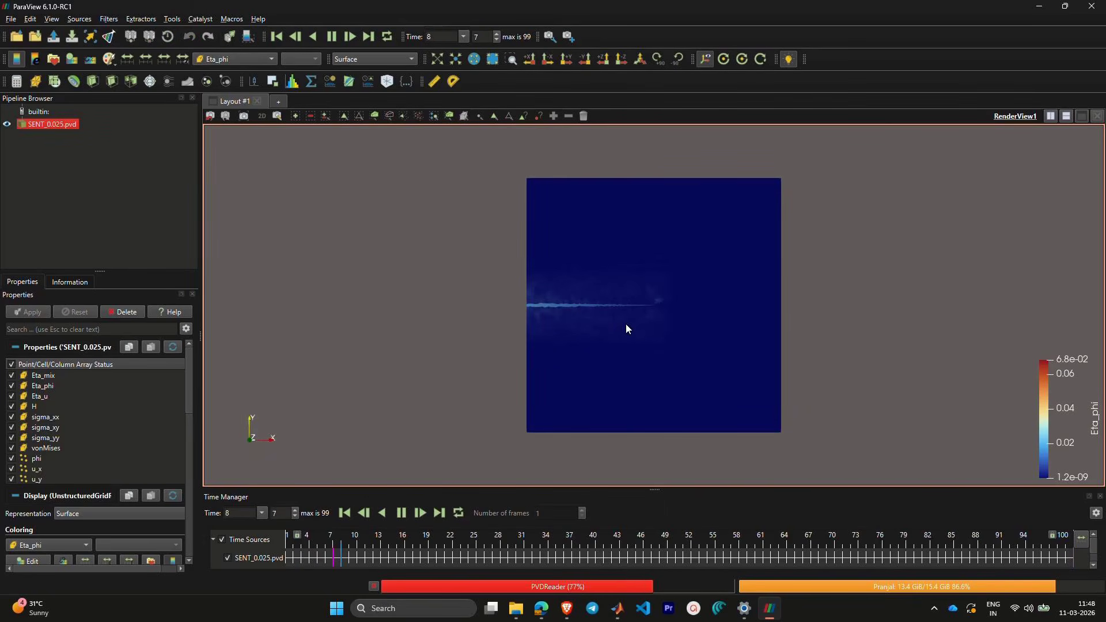
scroll(625, 323, "up", 5)
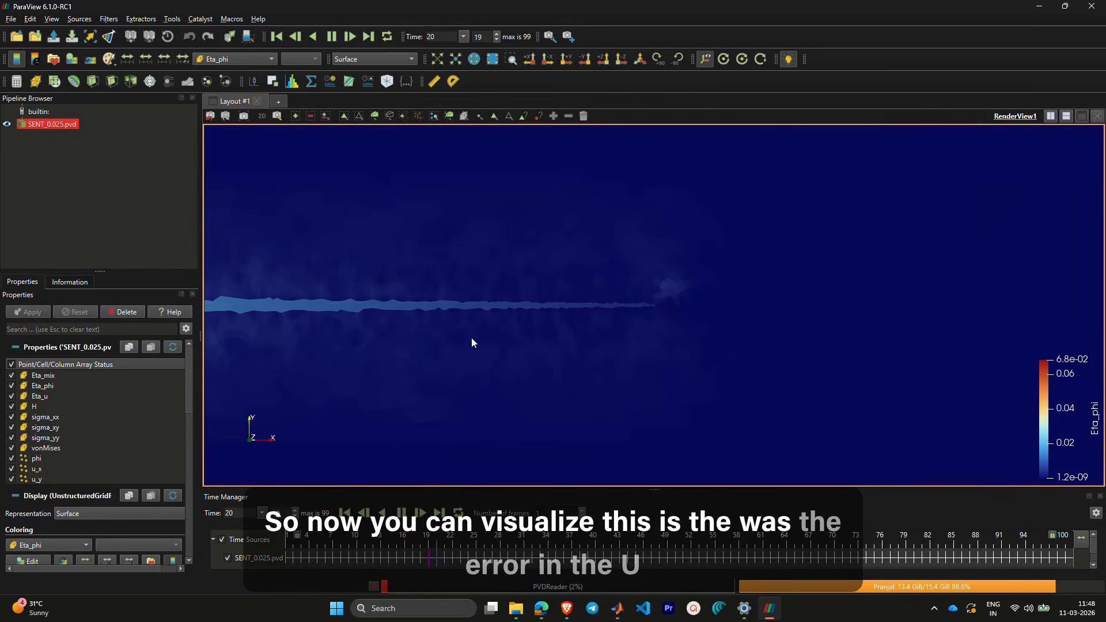
- Watch the Eta_phi animation along the crack and across the whole plate
scroll(413, 341, "down", 3)
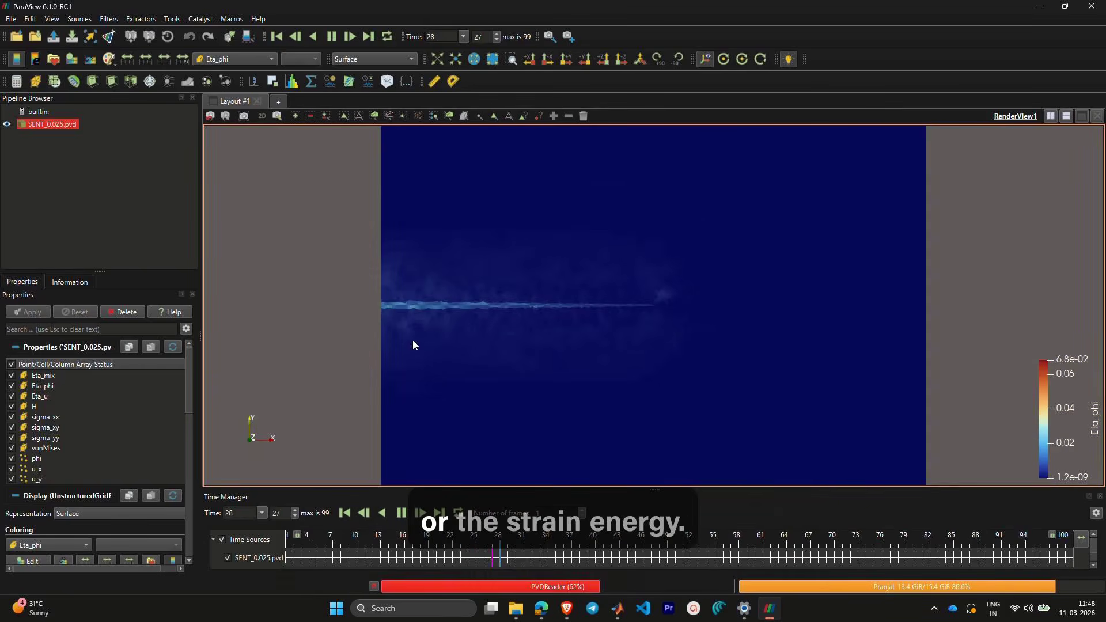
scroll(456, 312, "up", 2)
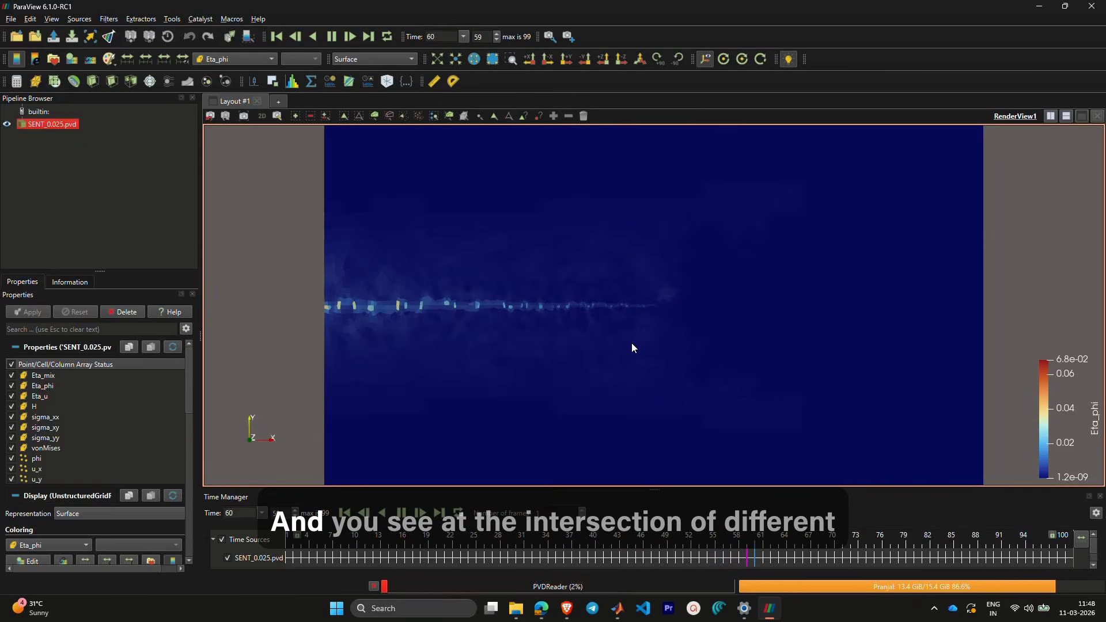
scroll(631, 343, "down", 5)
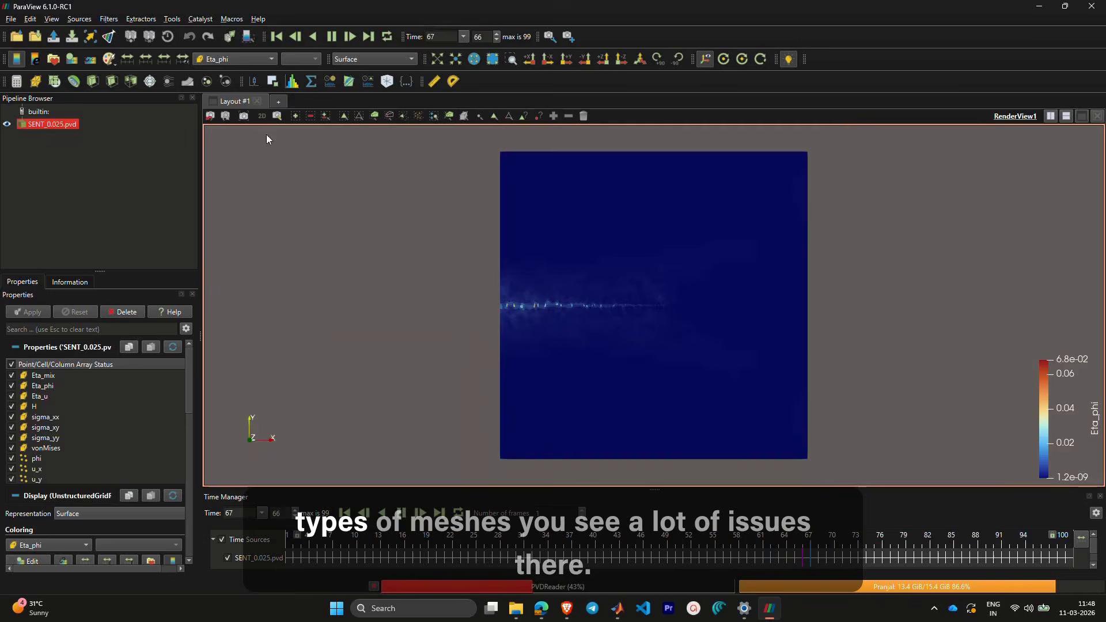
- Show the mesh at the first time step using Solid Color and the Surface With Edges representation
left_click(238, 57)
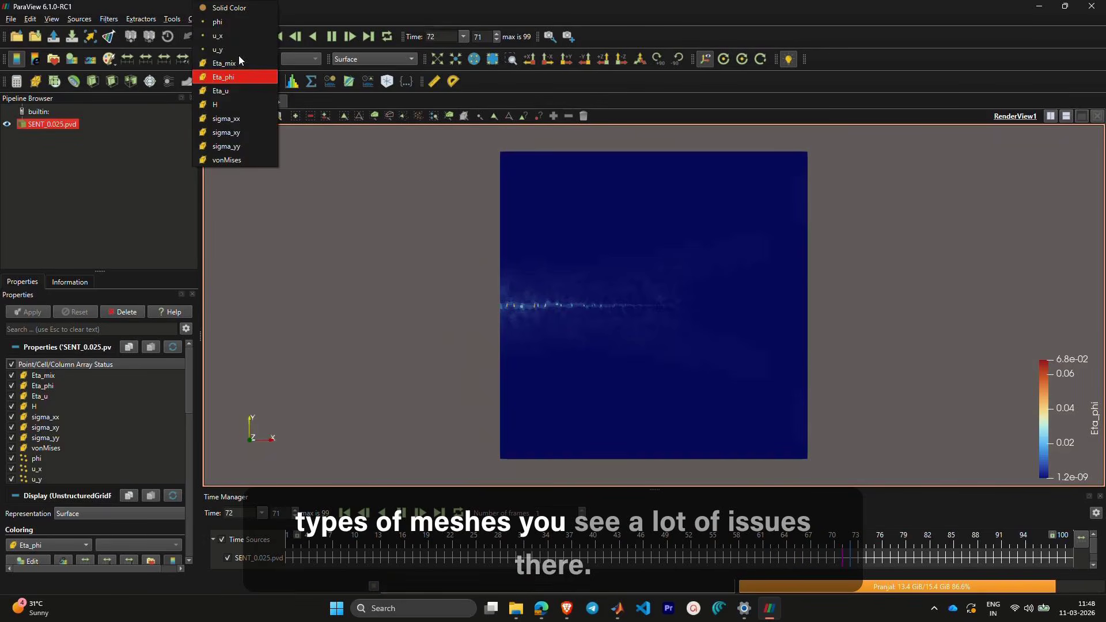
left_click(228, 8)
left_click(278, 37)
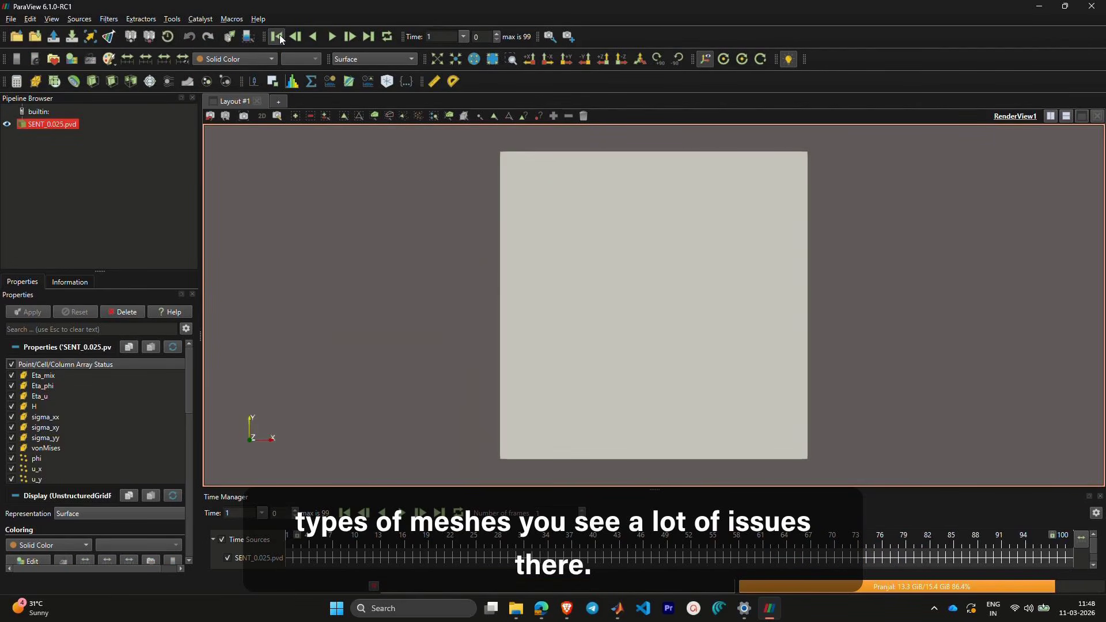
left_click(365, 59)
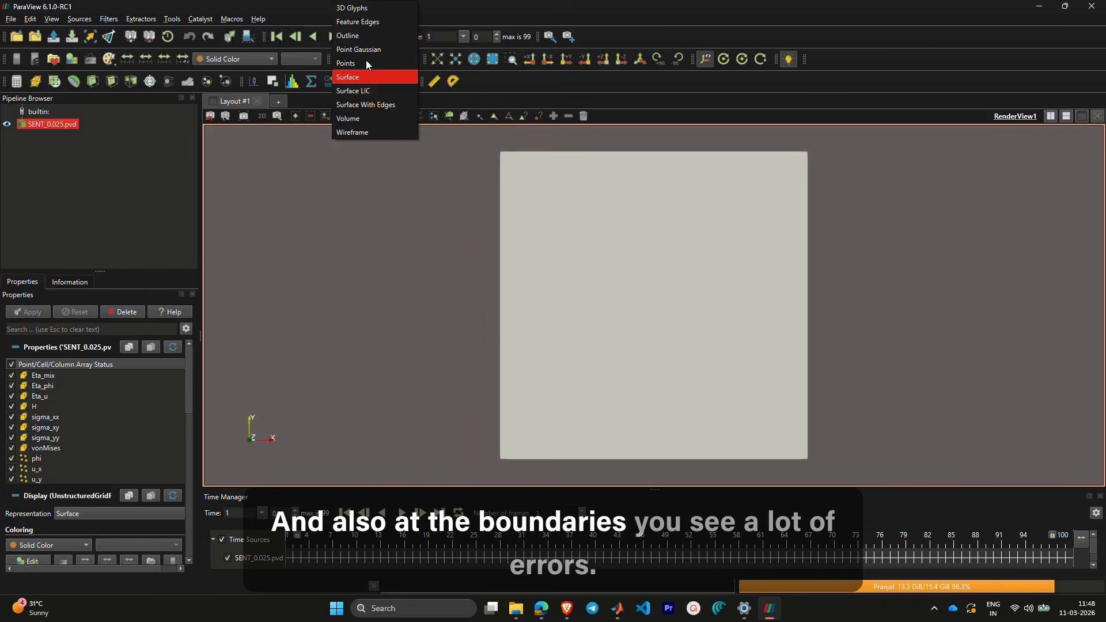
left_click(365, 103)
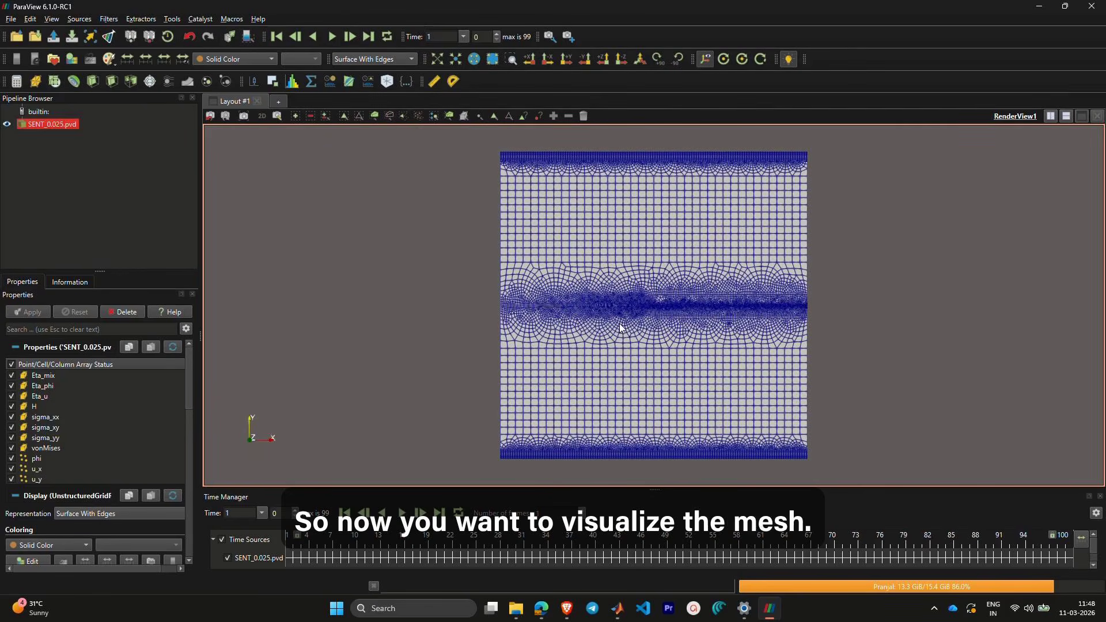
- Examine the mesh refinement along the full crack path through the middle of the plate
scroll(618, 323, "up", 3)
scroll(617, 326, "up", 3)
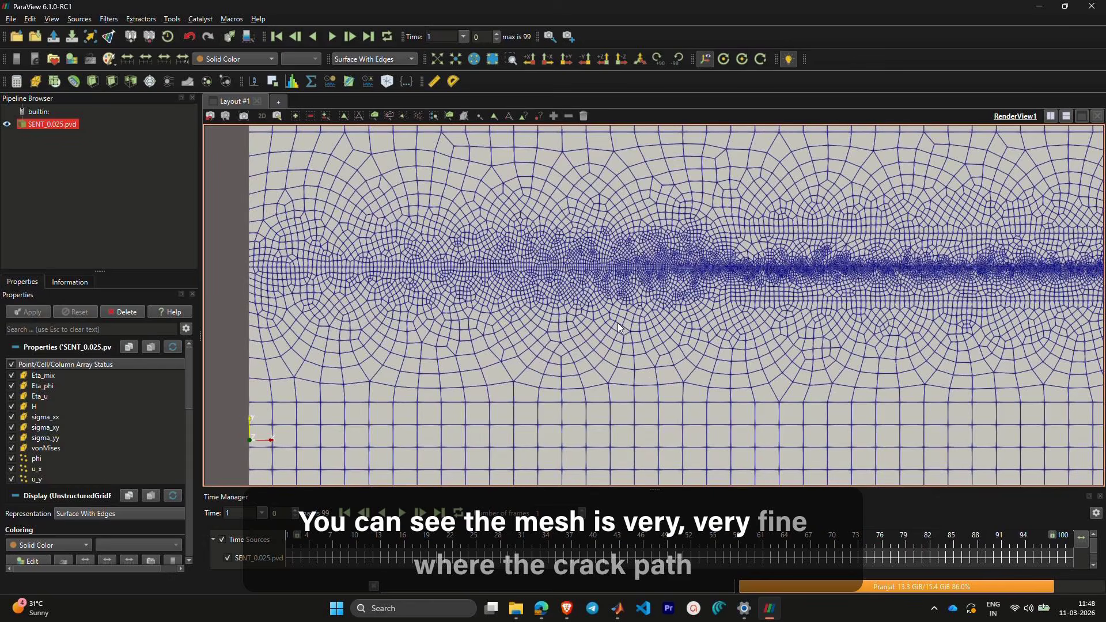
left_click_drag(474, 271, 289, 285)
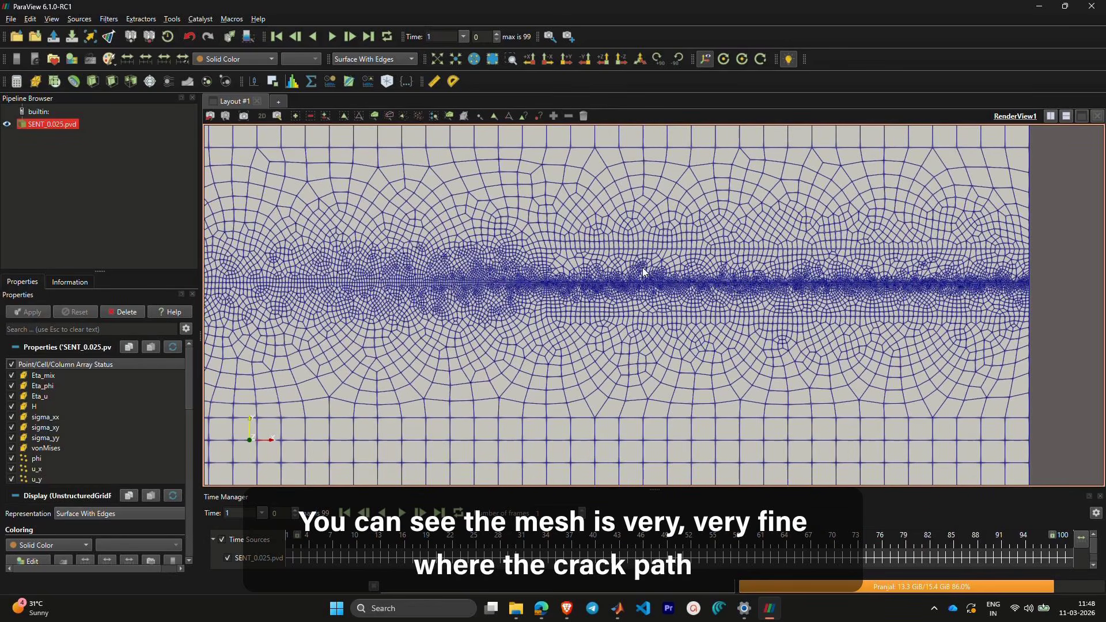
left_click_drag(670, 273, 890, 253)
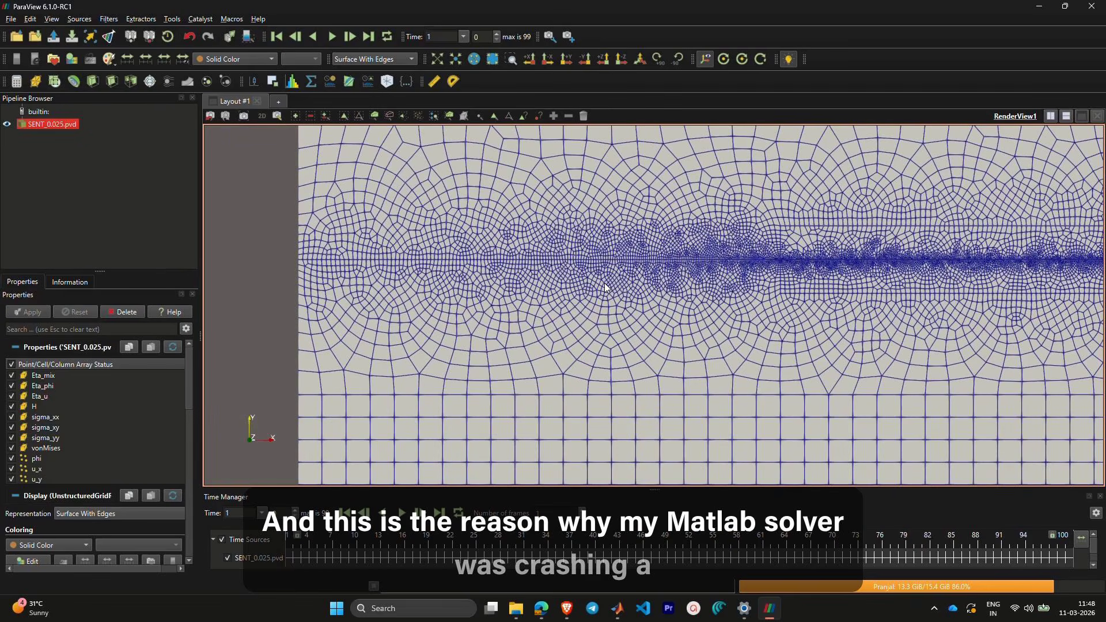
scroll(604, 282, "down", 5)
left_click_drag(716, 308, 690, 323)
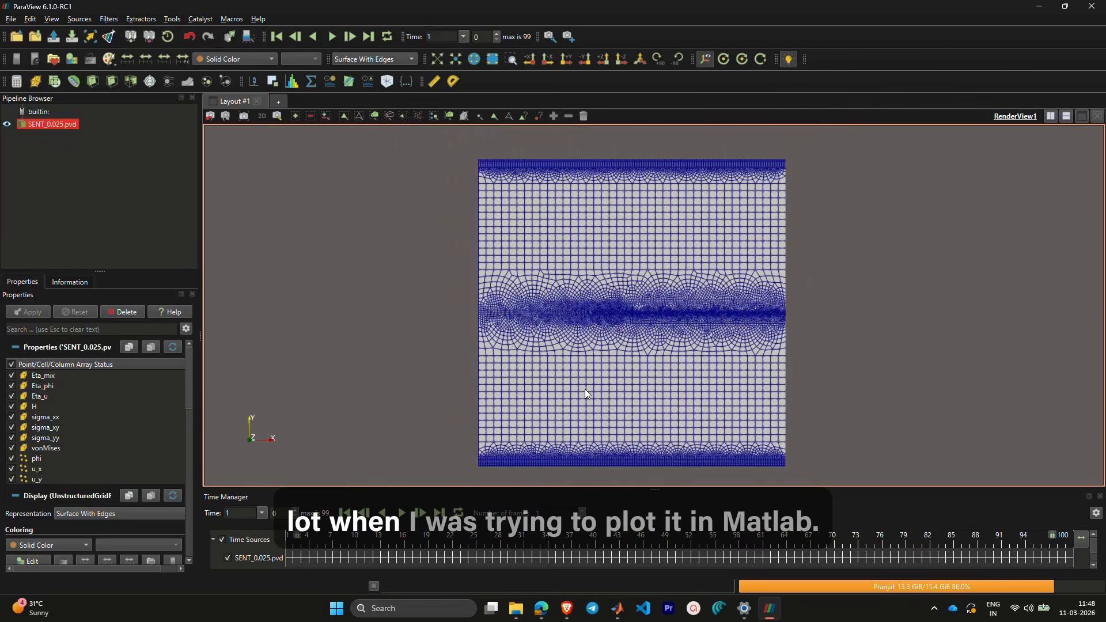
- Examine the mesh density along the plate's lower boundary and compare it with the rest of the mesh
left_click_drag(574, 396, 564, 300)
scroll(506, 403, "up", 8)
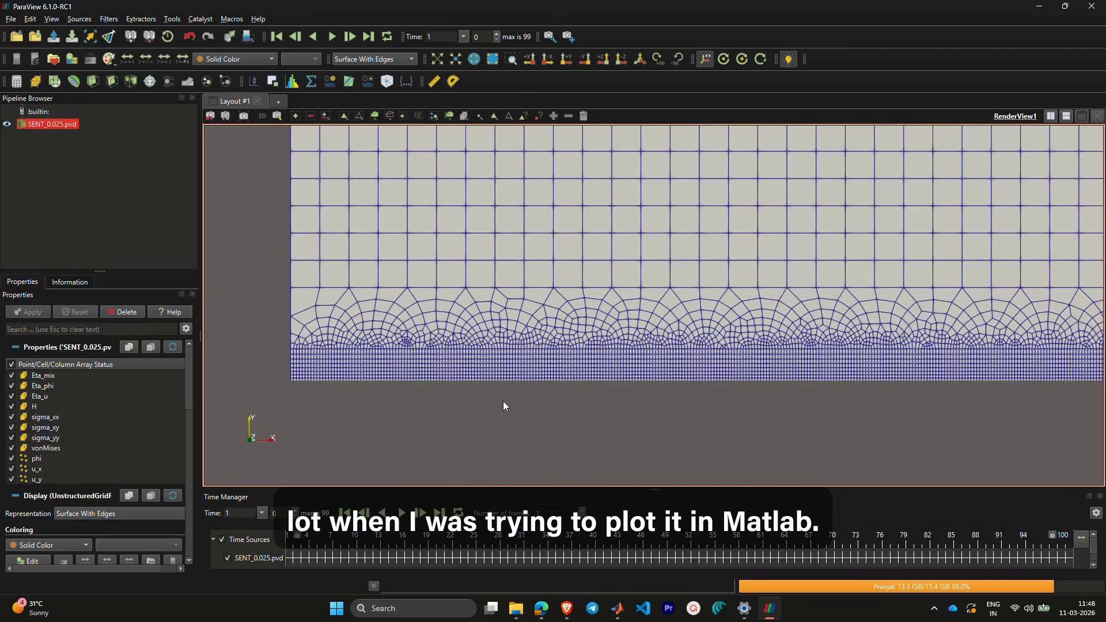
scroll(487, 331, "up", 4)
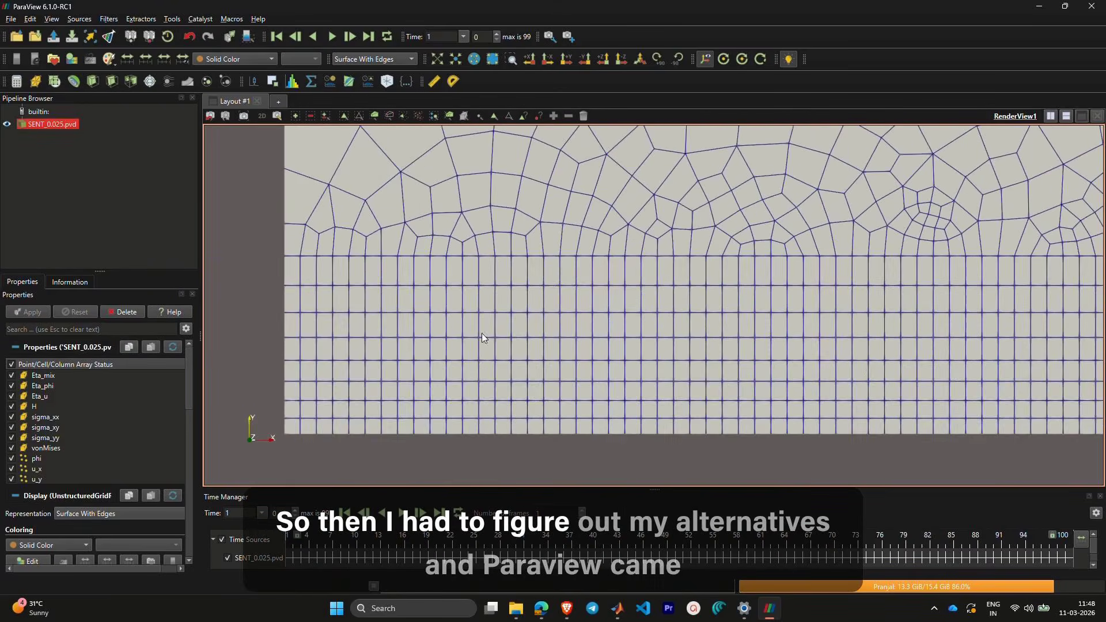
scroll(489, 326, "down", 3)
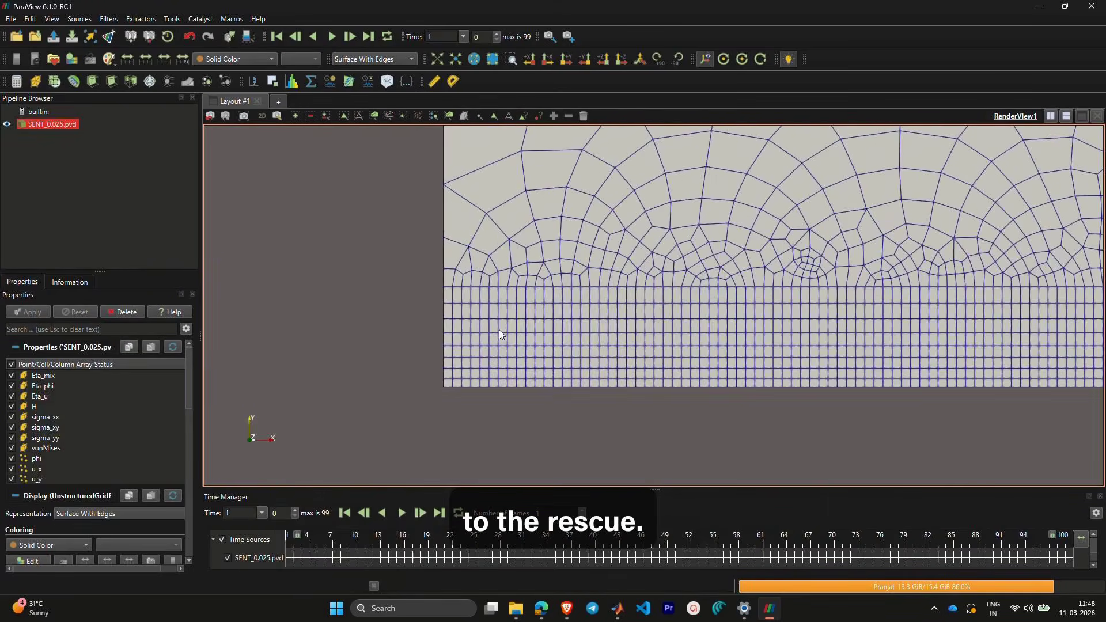
scroll(680, 282, "down", 1)
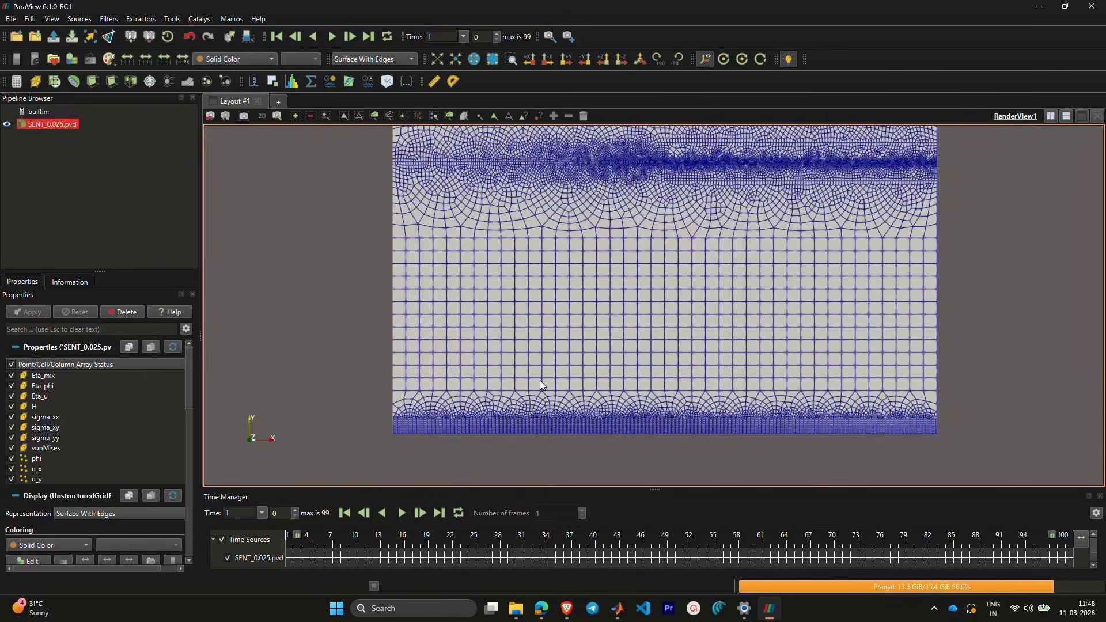
scroll(540, 380, "down", 2)
left_click_drag(651, 317, 583, 414)
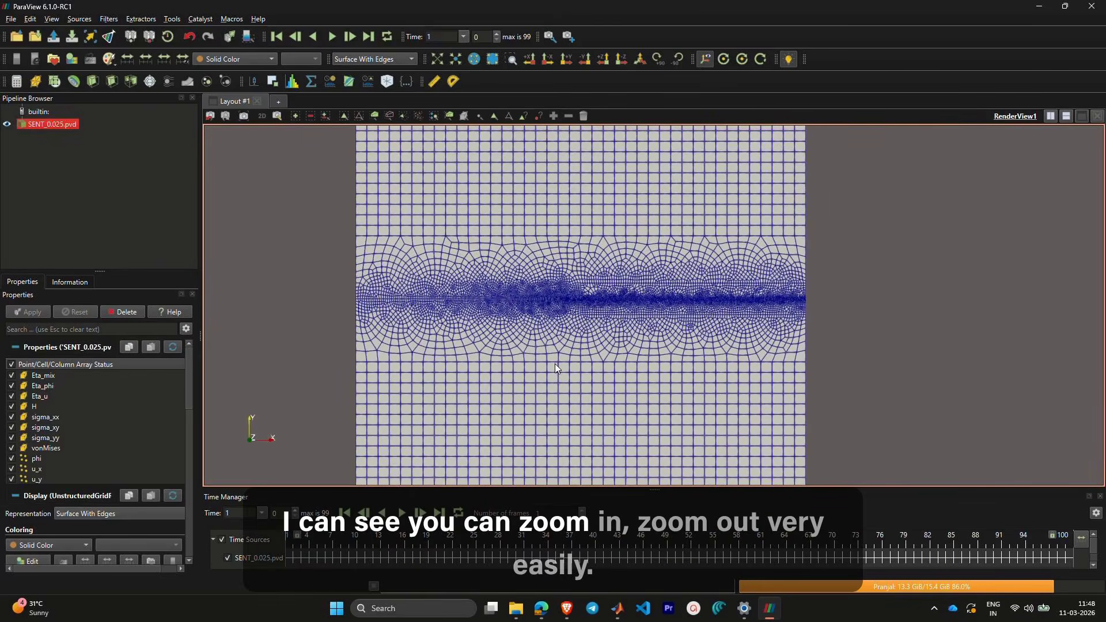
scroll(555, 359, "down", 3)
scroll(597, 339, "down", 1)
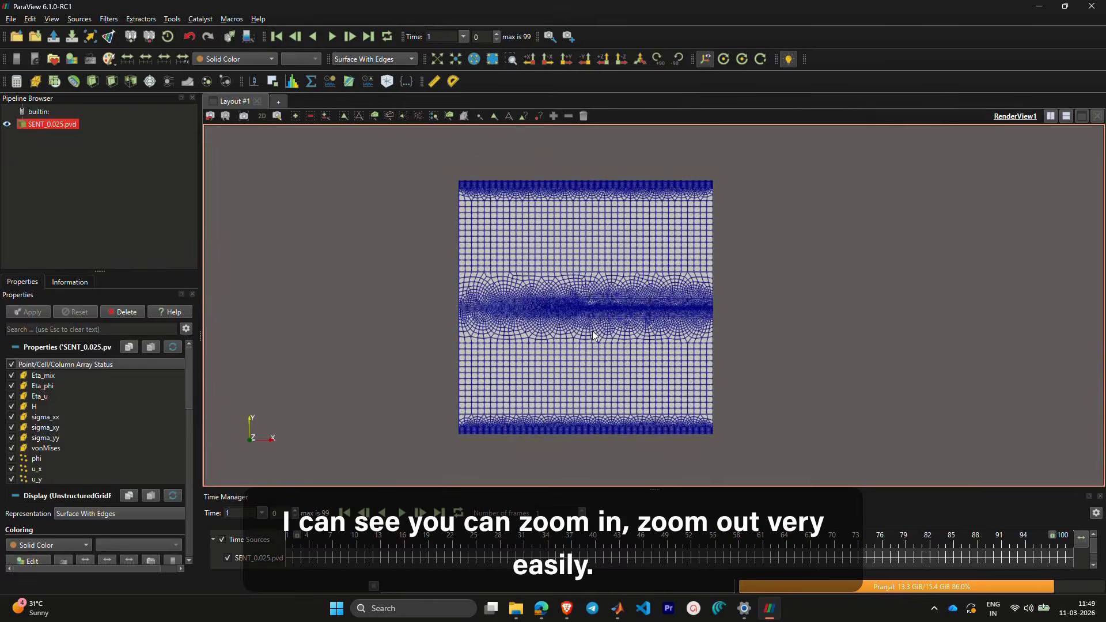
scroll(591, 332, "up", 2)
scroll(586, 333, "down", 2)
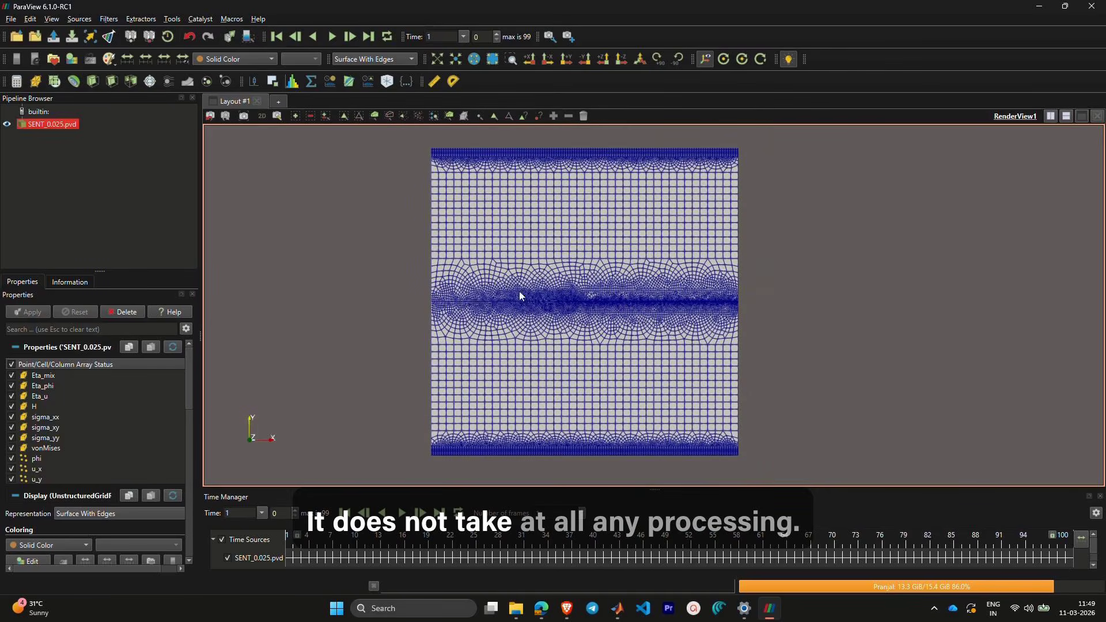
- Color the plate by u_y and play the animation with the representation set to Surface
left_click(236, 59)
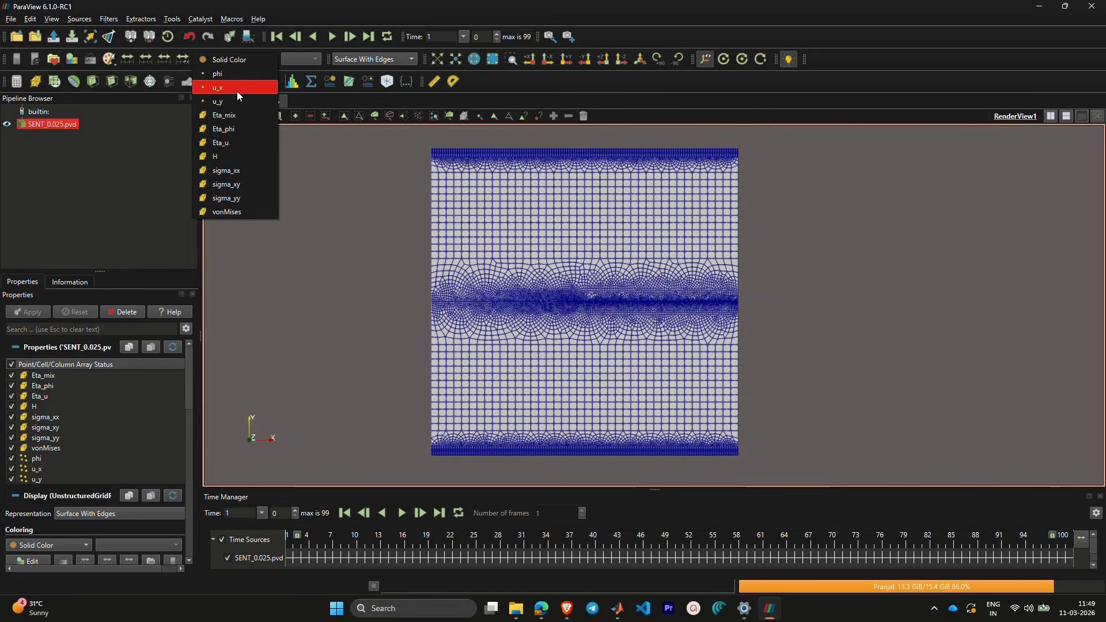
left_click(235, 101)
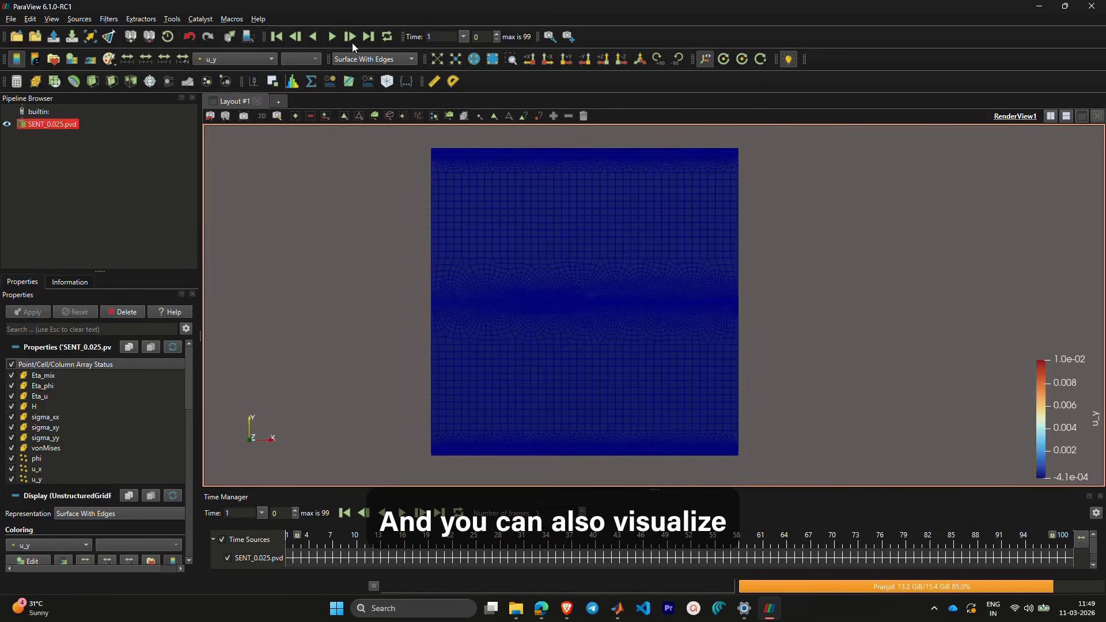
left_click(333, 37)
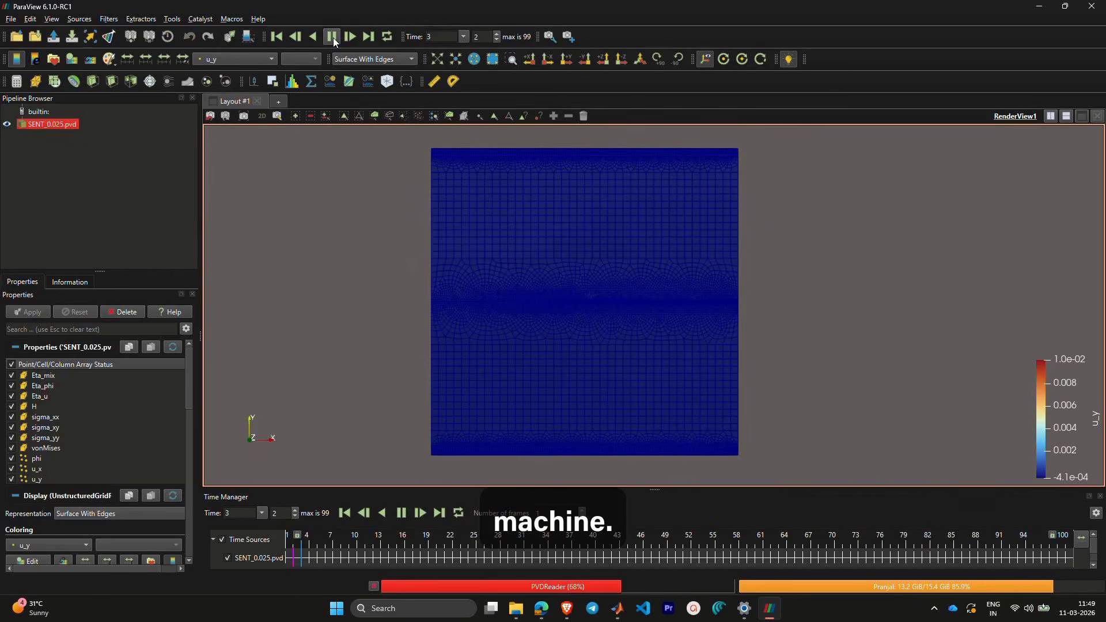
left_click(375, 59)
left_click(368, 76)
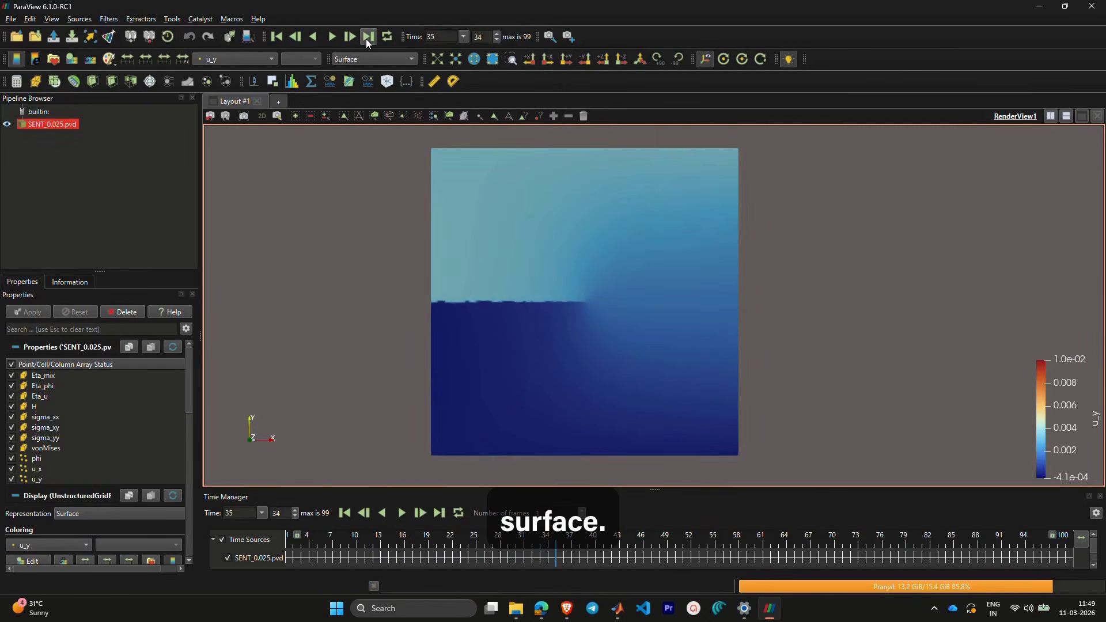
- Jump to the last time step and step backward frame by frame to time 84
left_click(366, 38)
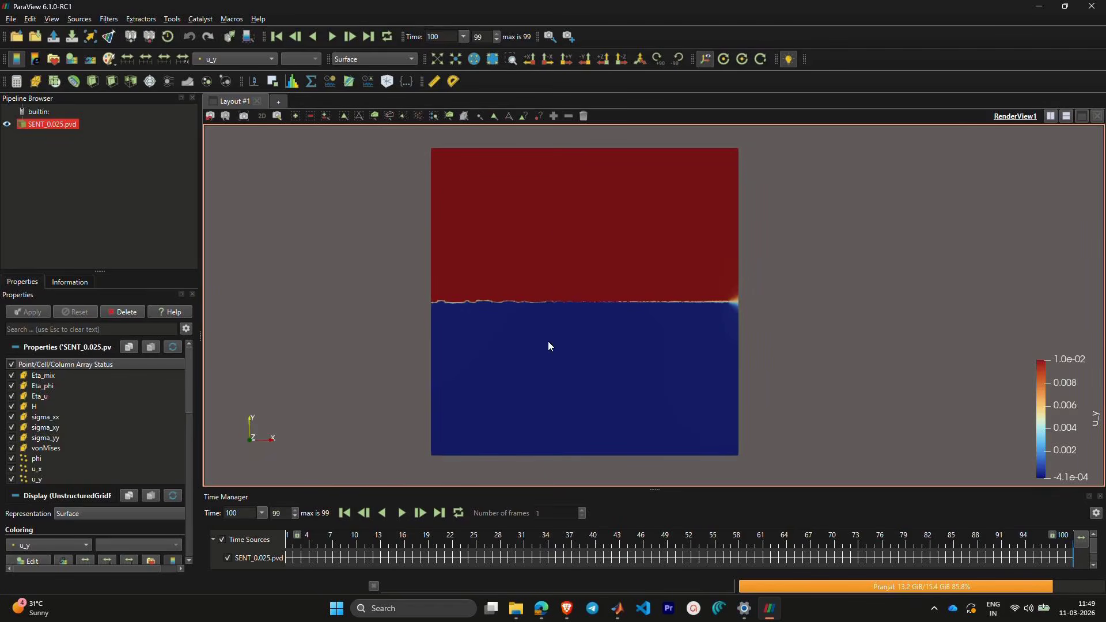
left_click(296, 37)
left_click(296, 37)
left_click(296, 37)
left_click(296, 37)
left_click(296, 37)
left_click(295, 37)
left_click(295, 37)
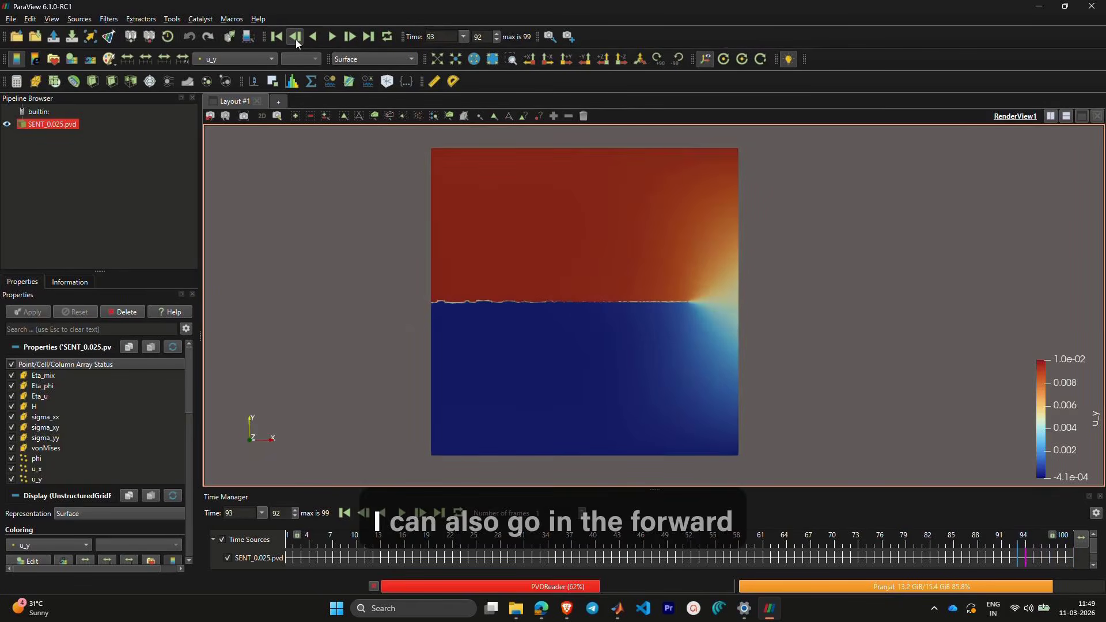
left_click(295, 37)
left_click(296, 37)
left_click(295, 37)
left_click(295, 36)
left_click(296, 37)
left_click(295, 37)
left_click(295, 38)
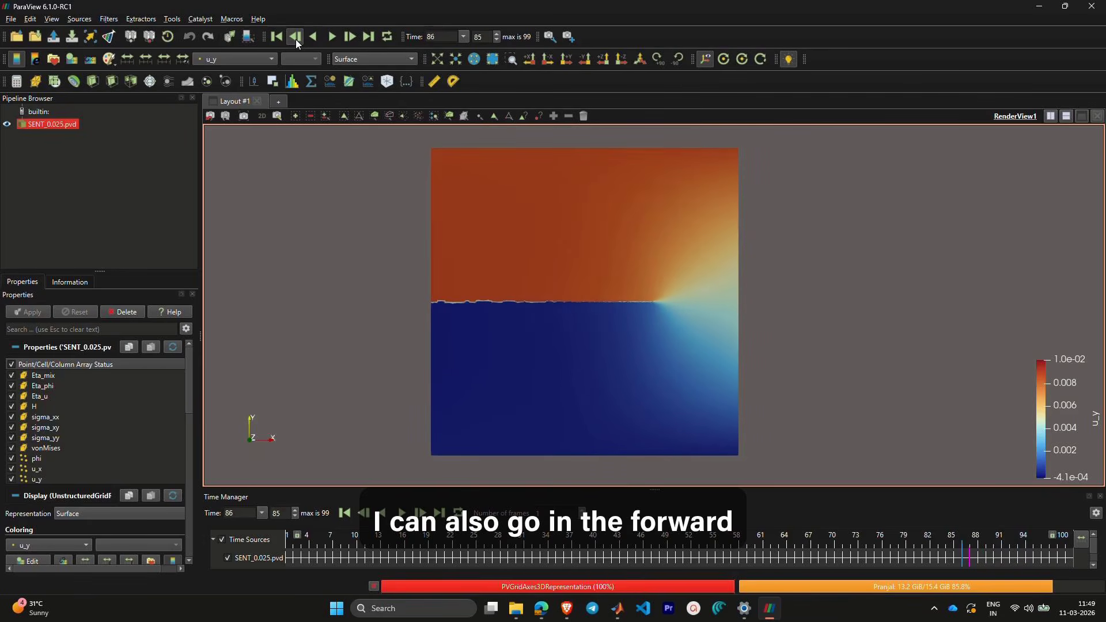
left_click(295, 38)
left_click(295, 38)
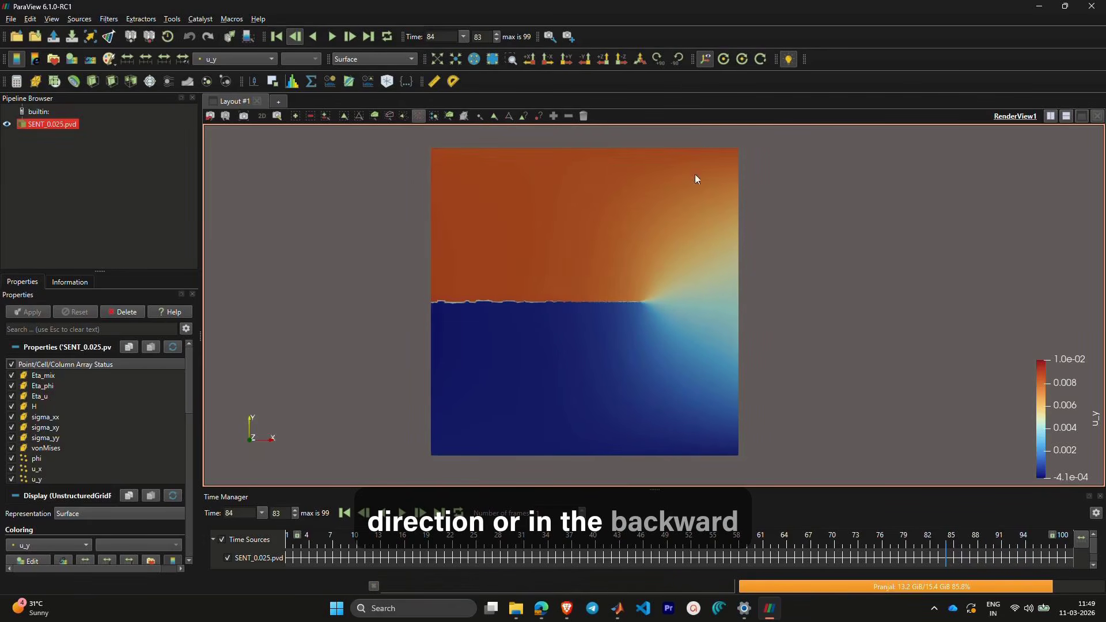
- Apply a Plot Over Line filter to SENT_0.025.pvd along a vertical line at about x = 0.414, spanning the full plate height
left_click(108, 19)
mouse_move(85, 20)
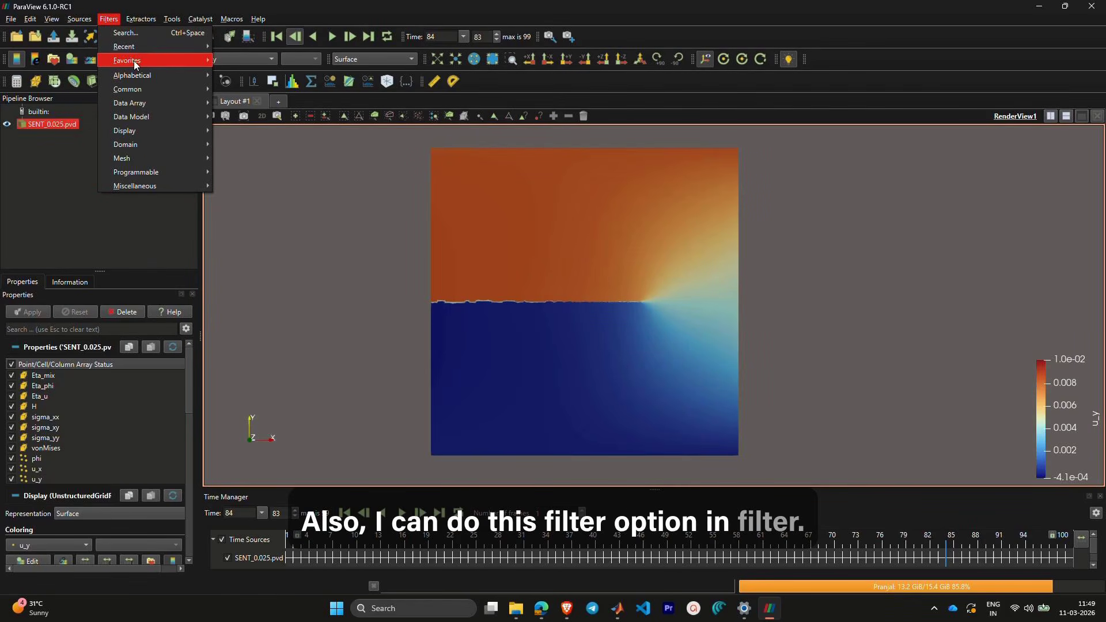
mouse_move(132, 75)
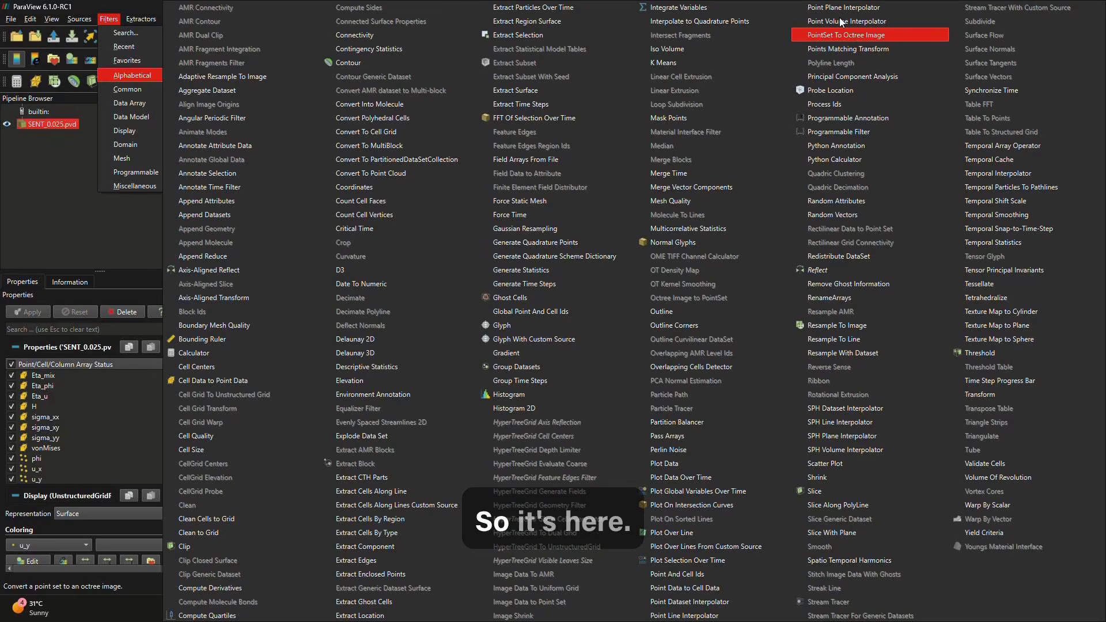
left_click(671, 532)
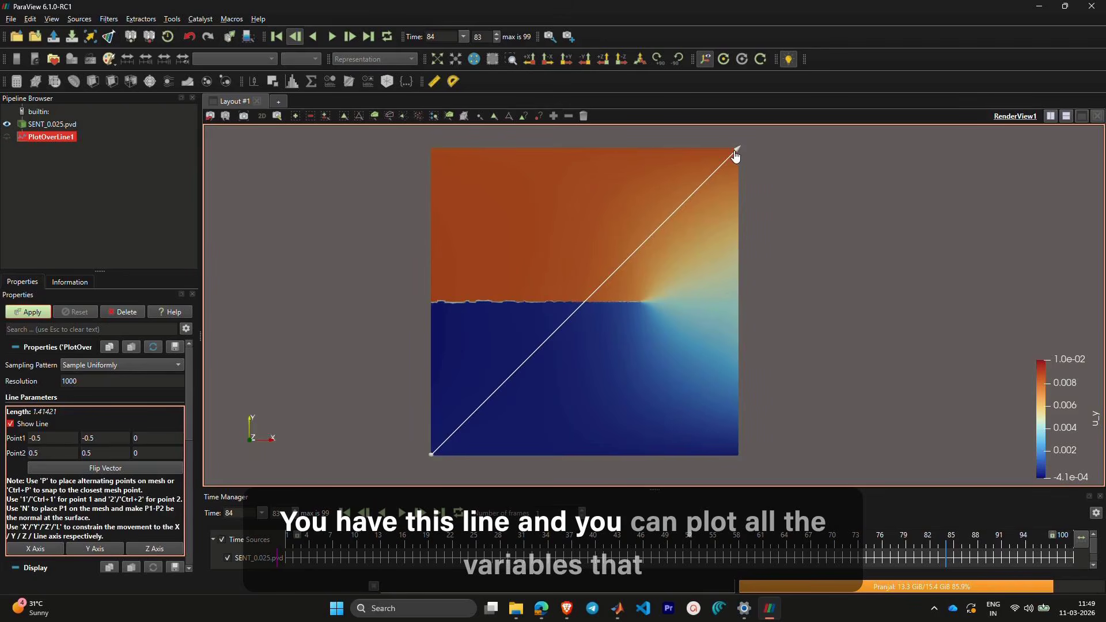
left_click_drag(735, 152, 430, 142)
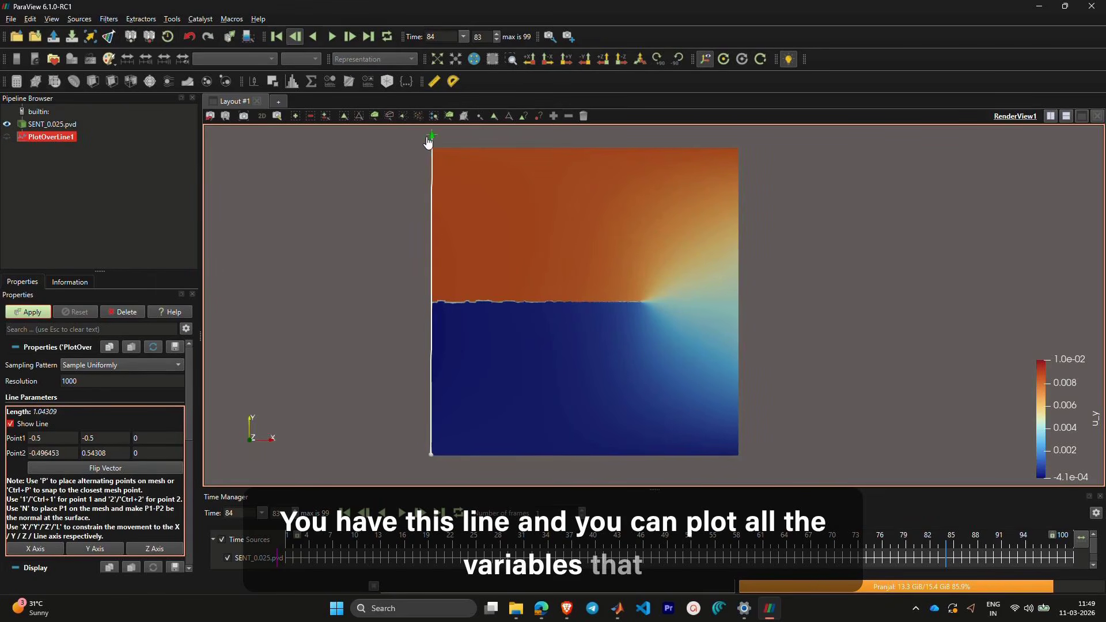
left_click_drag(432, 254, 713, 267)
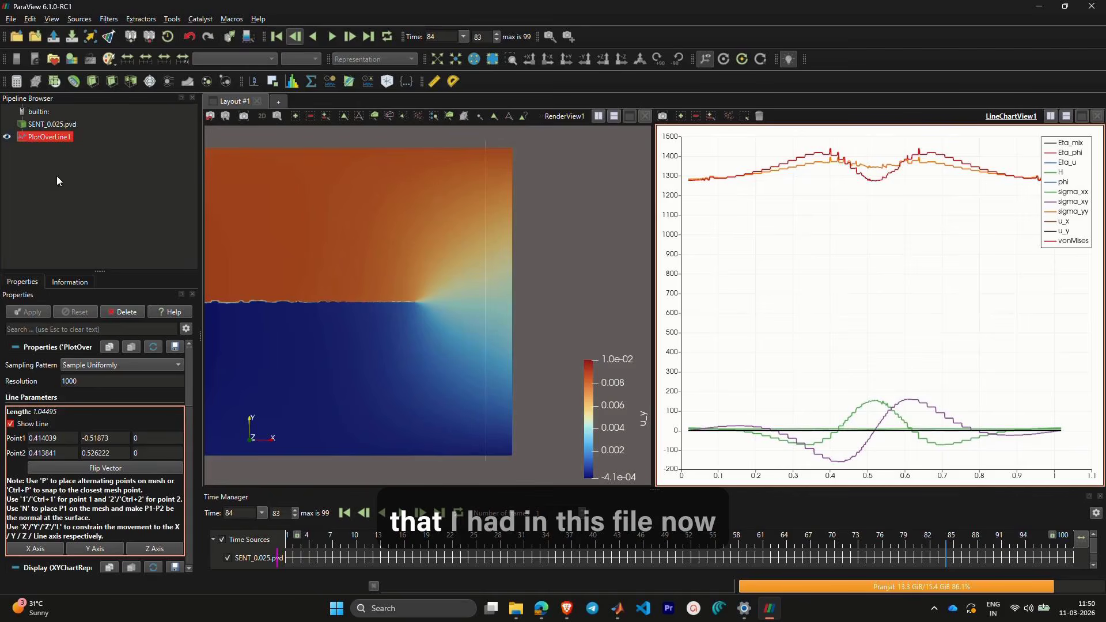
- Restrict the loaded arrays of SENT_0.025.pvd to u_x and u_y so the line chart plots only these displacements
left_click(50, 125)
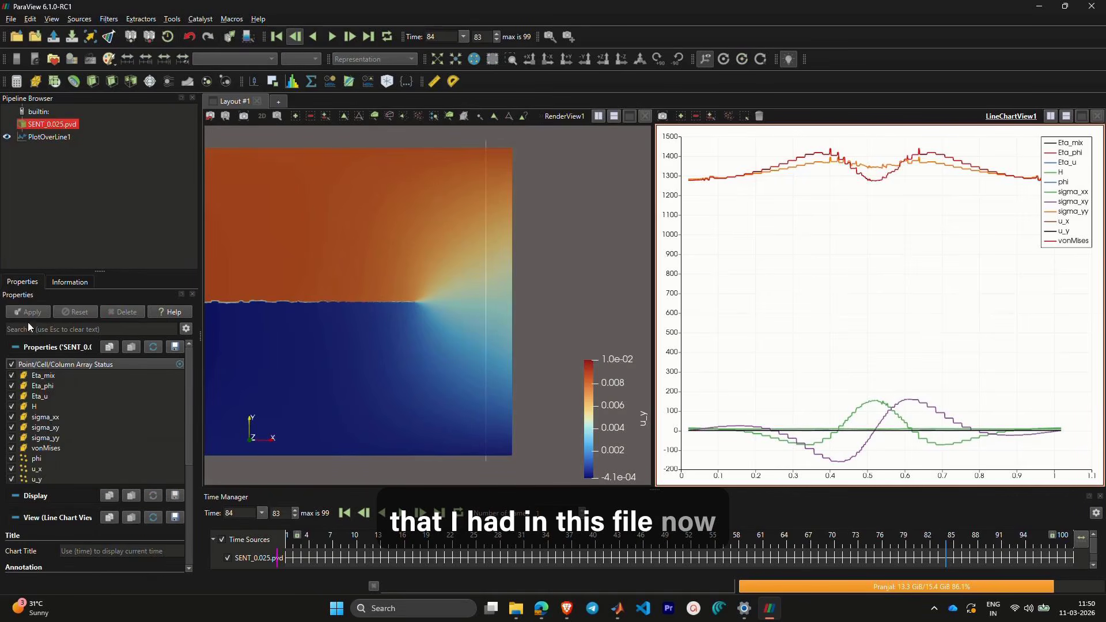
left_click(11, 376)
left_click(11, 385)
left_click(11, 397)
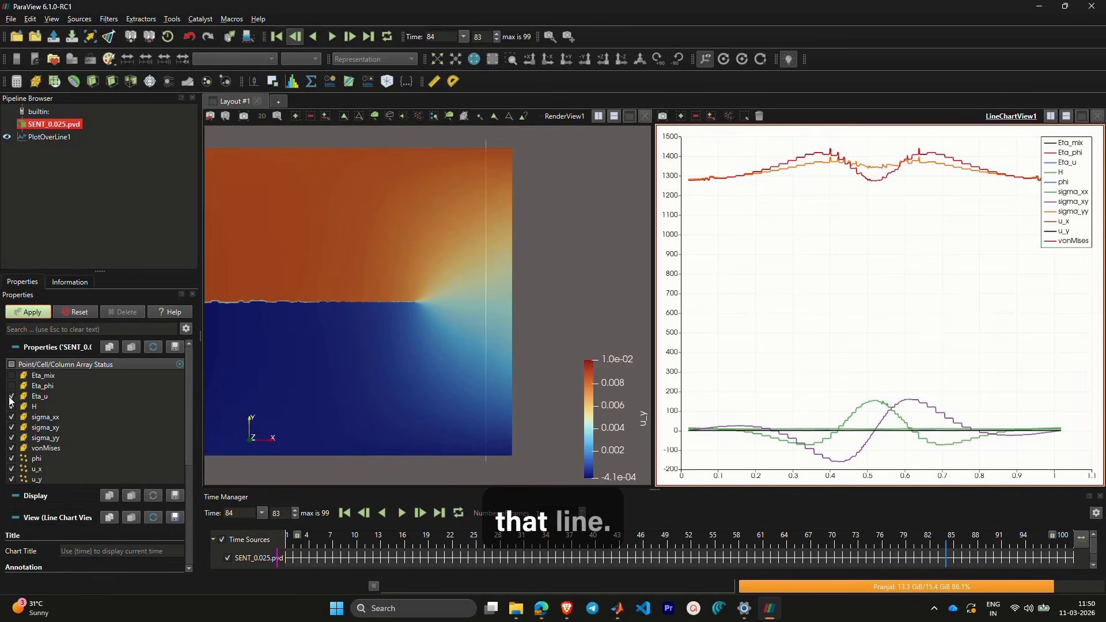
left_click(11, 448)
left_click(11, 459)
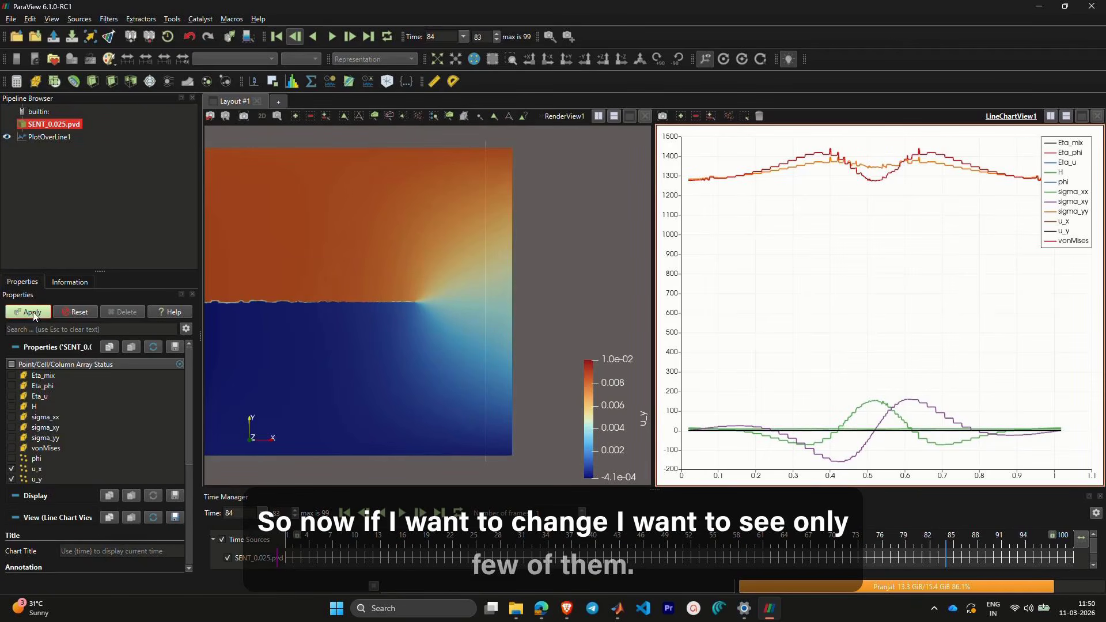
left_click(33, 312)
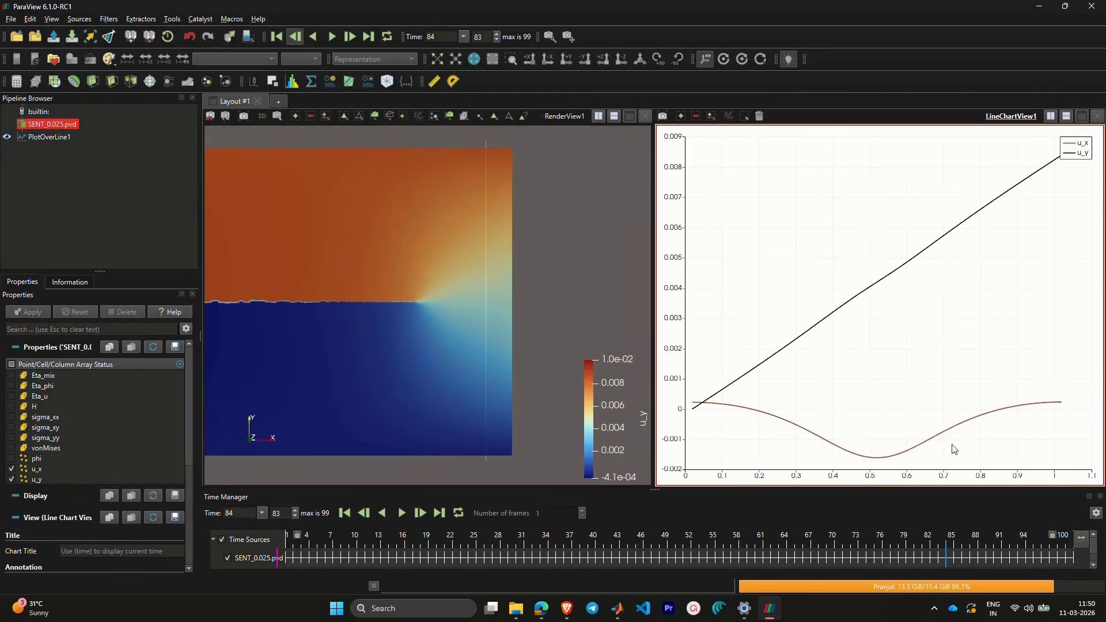
- Add phi to the loaded arrays of SENT_0.025.pvd so the line chart plots it together with u_x and u_y
mouse_move(895, 457)
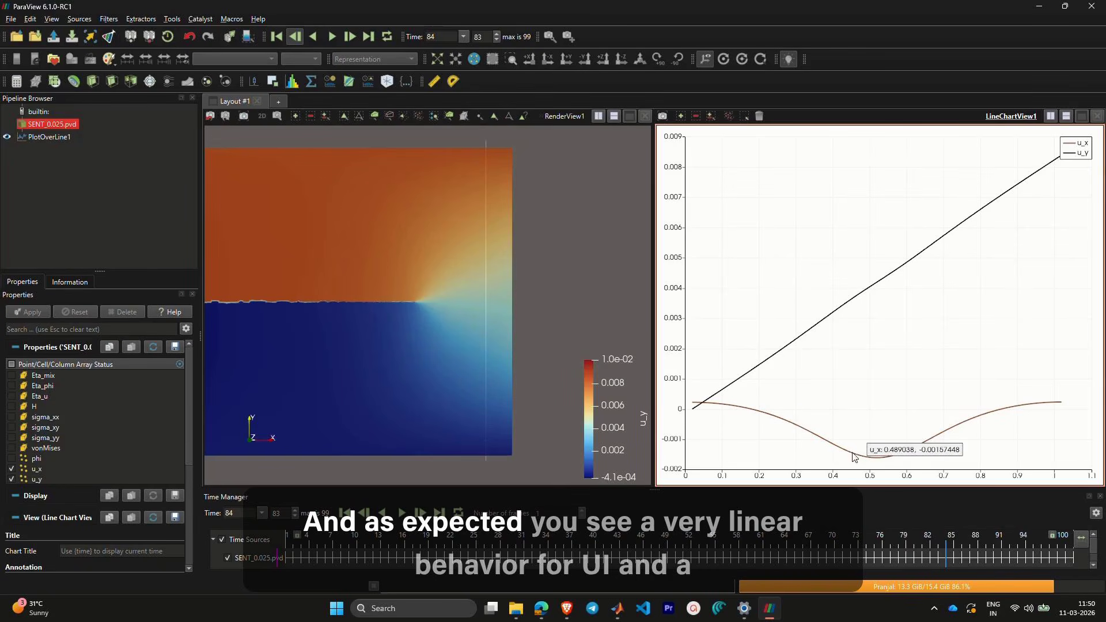
left_click(333, 237)
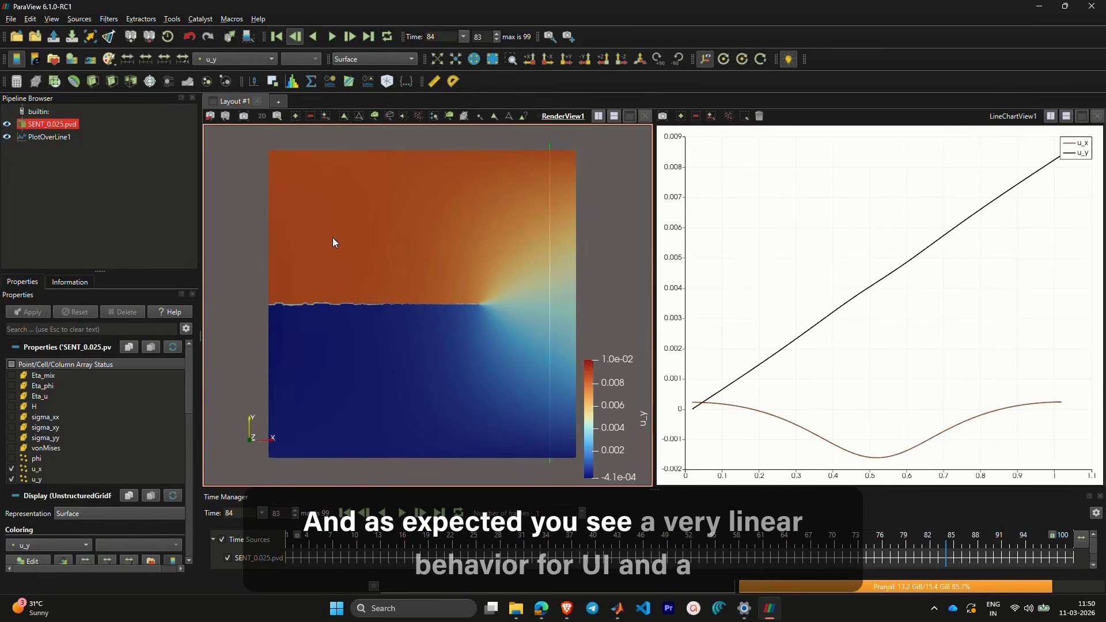
left_click(12, 459)
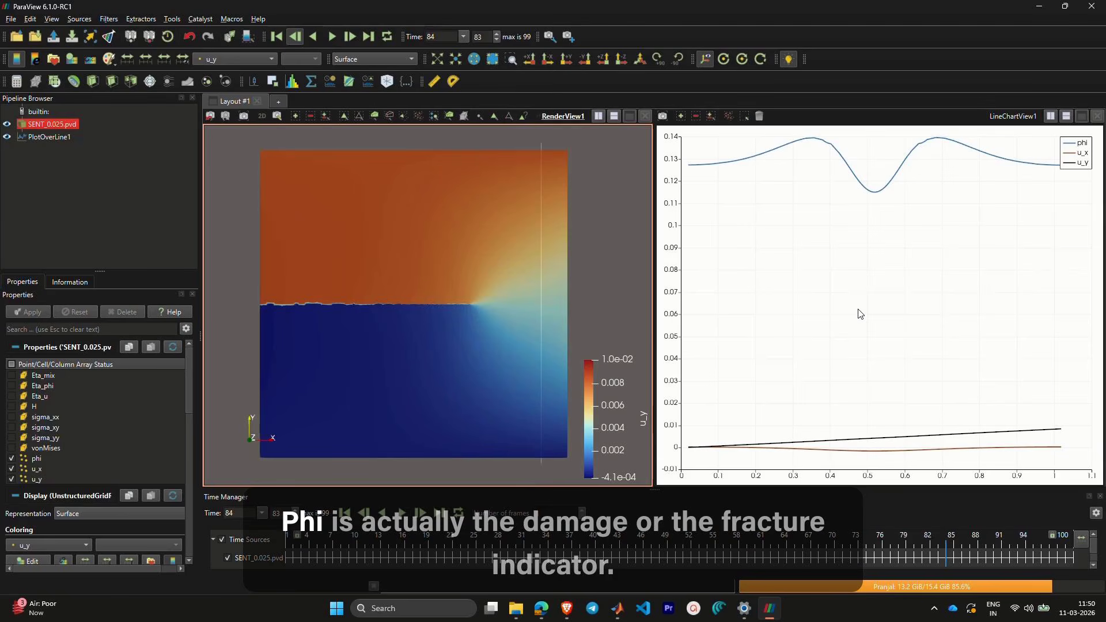
- Restrict the loaded arrays of SENT_0.025.pvd to sigma_xx, sigma_xy and sigma_yy so the line chart plots only these stresses
left_click(11, 469)
left_click(12, 478)
left_click(12, 456)
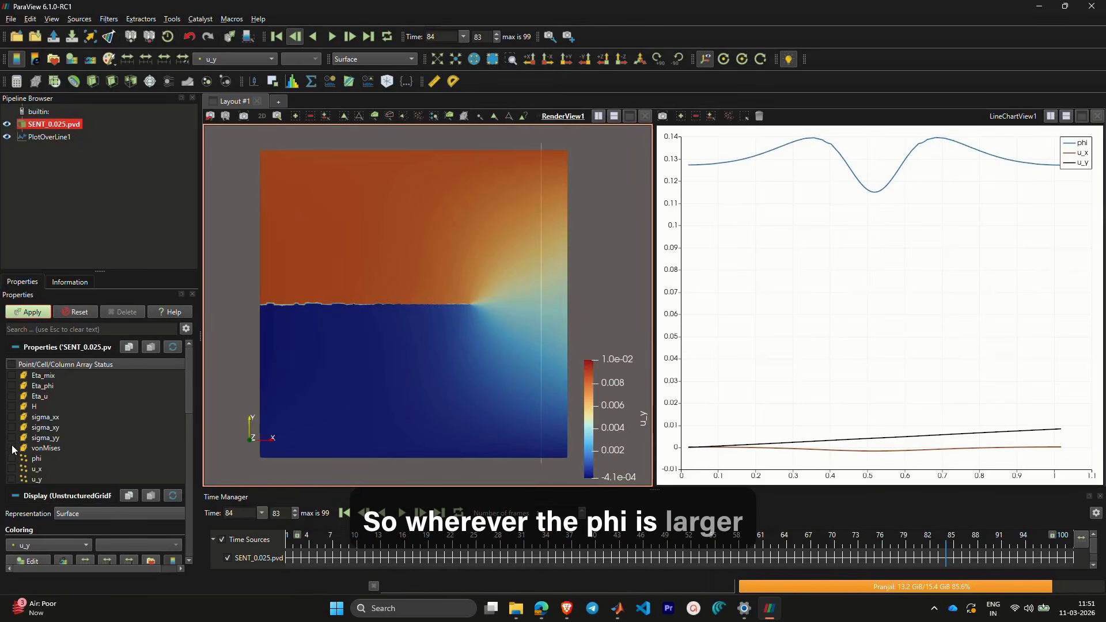
left_click(11, 437)
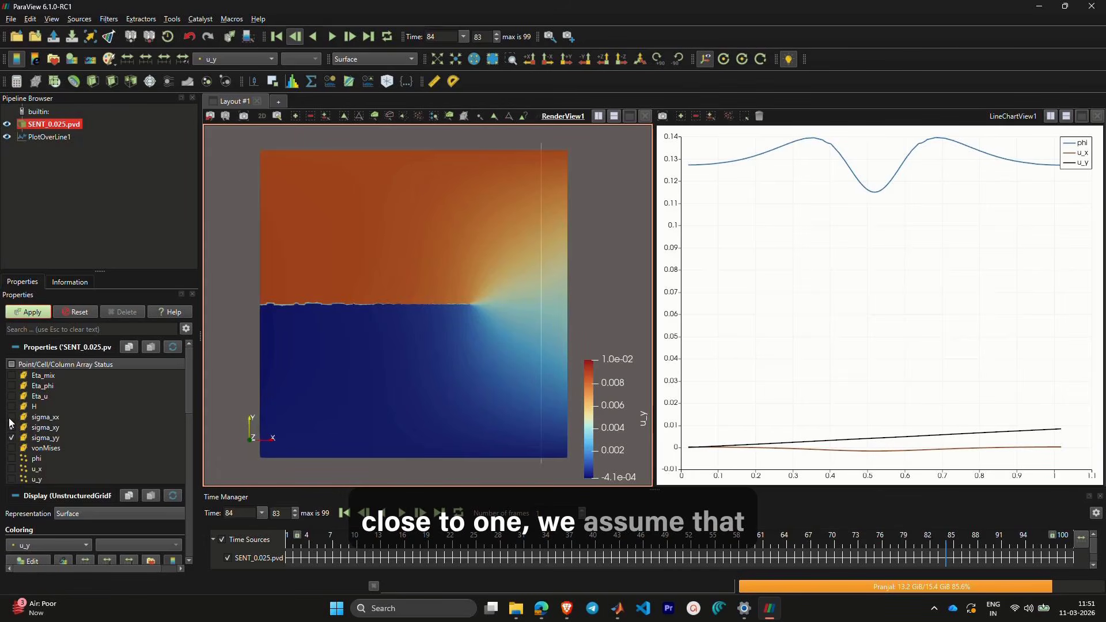
left_click(12, 427)
left_click(11, 417)
left_click(28, 311)
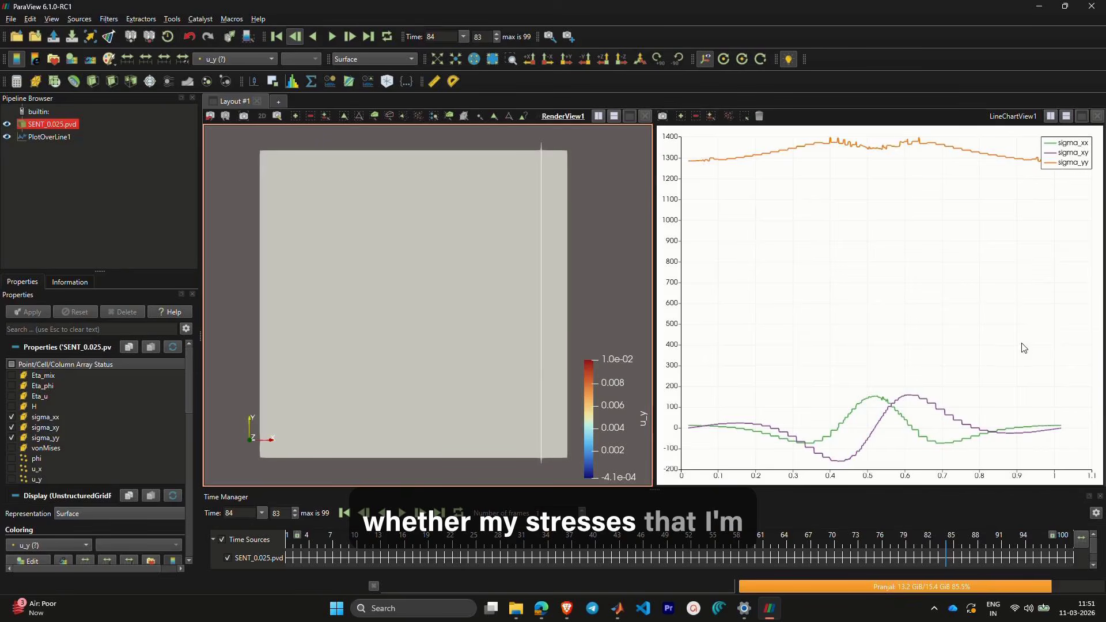
- Load only the Eta_u array of SENT_0.025.pvd for the line chart and color the plate by Eta_u
left_click(12, 417)
left_click(12, 427)
left_click(11, 438)
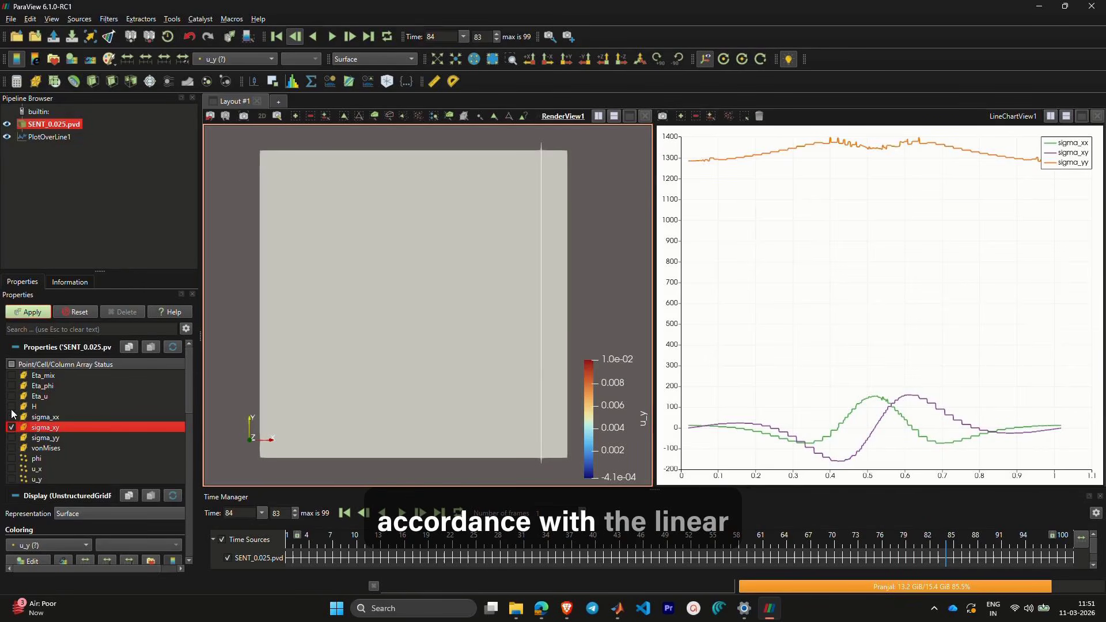
left_click(11, 396)
left_click(20, 312)
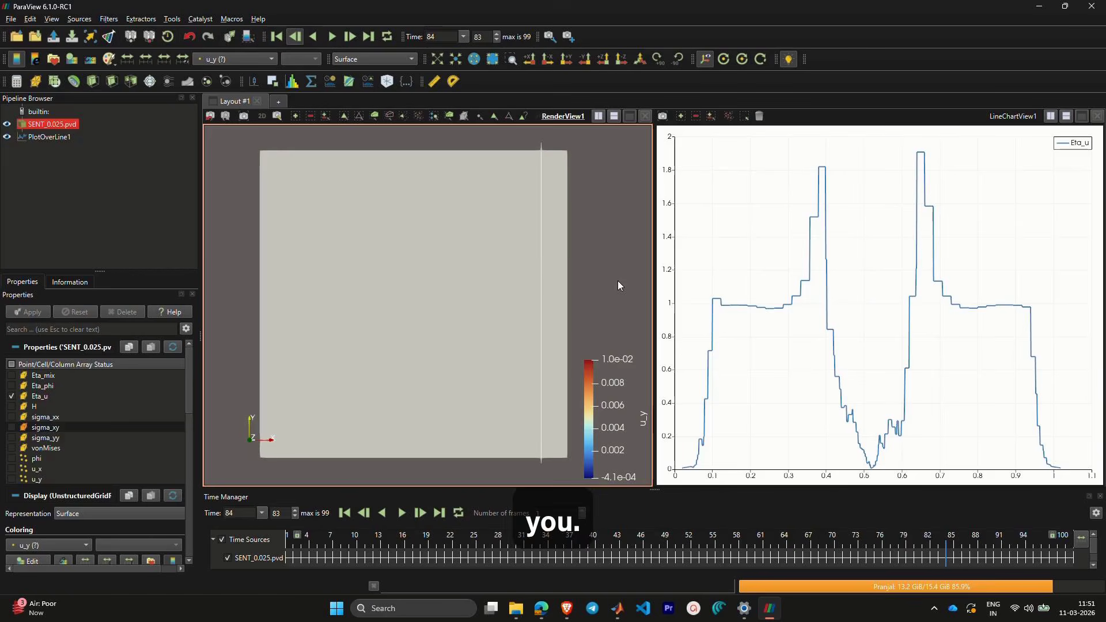
left_click(246, 57)
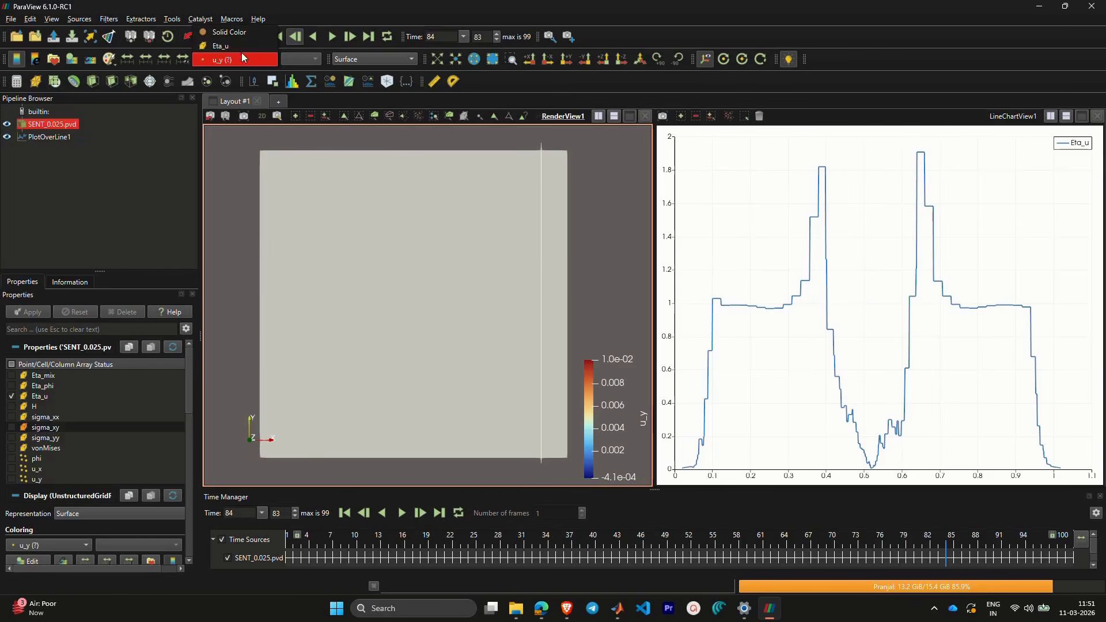
left_click(238, 49)
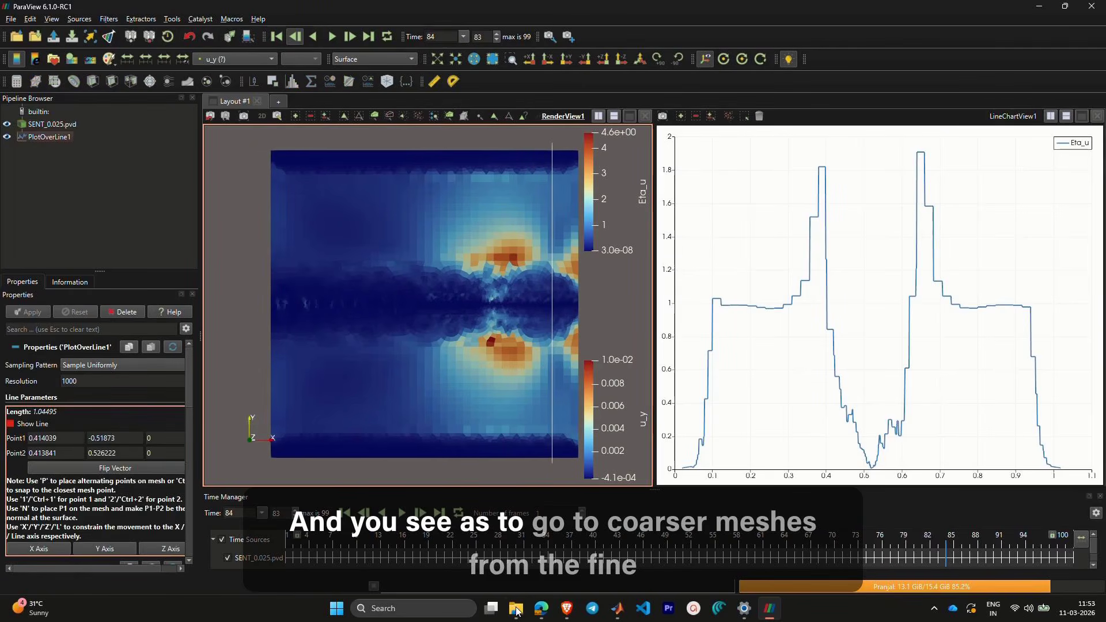
- Switch to MATLAB and open SENT_0.025.pvd from the current folder outside MATLAB in Notepad, just once
mouse_move(515, 596)
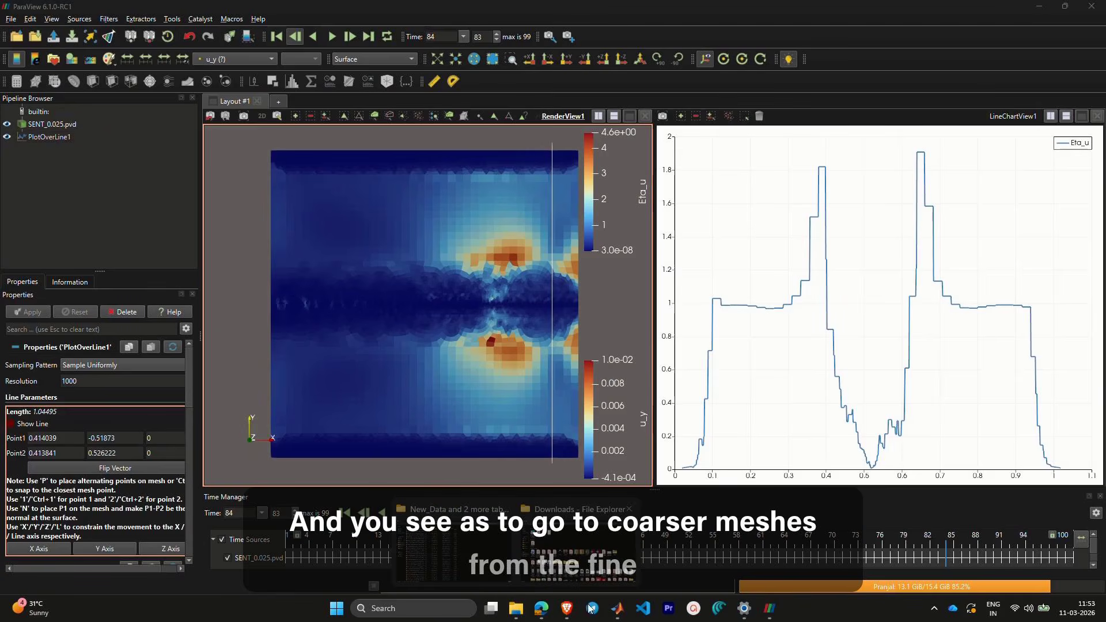
left_click(616, 609)
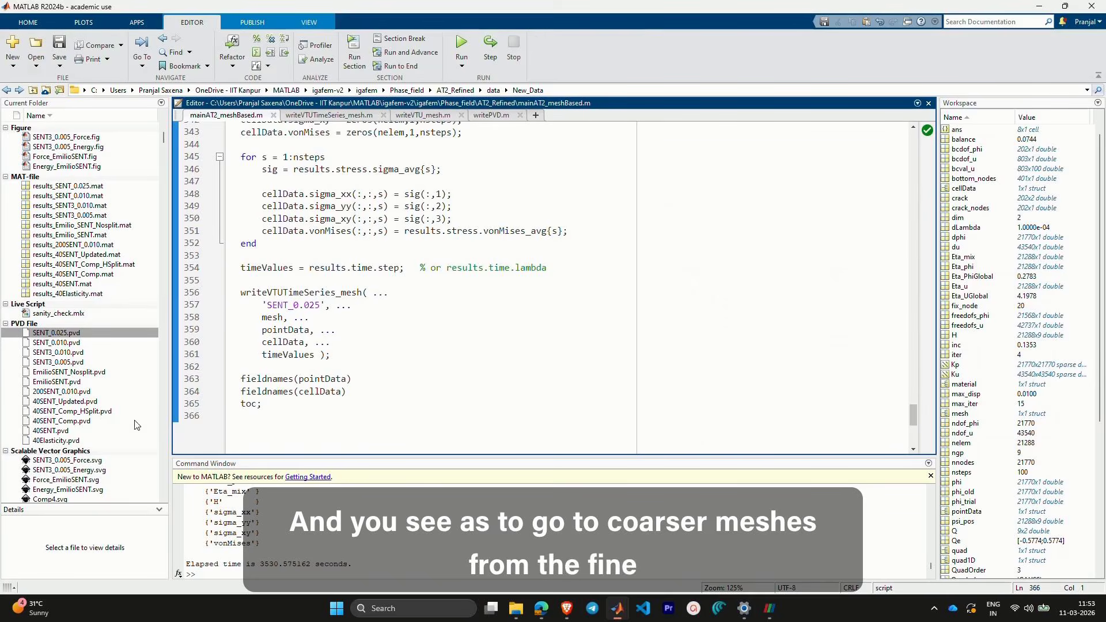
right_click(63, 334)
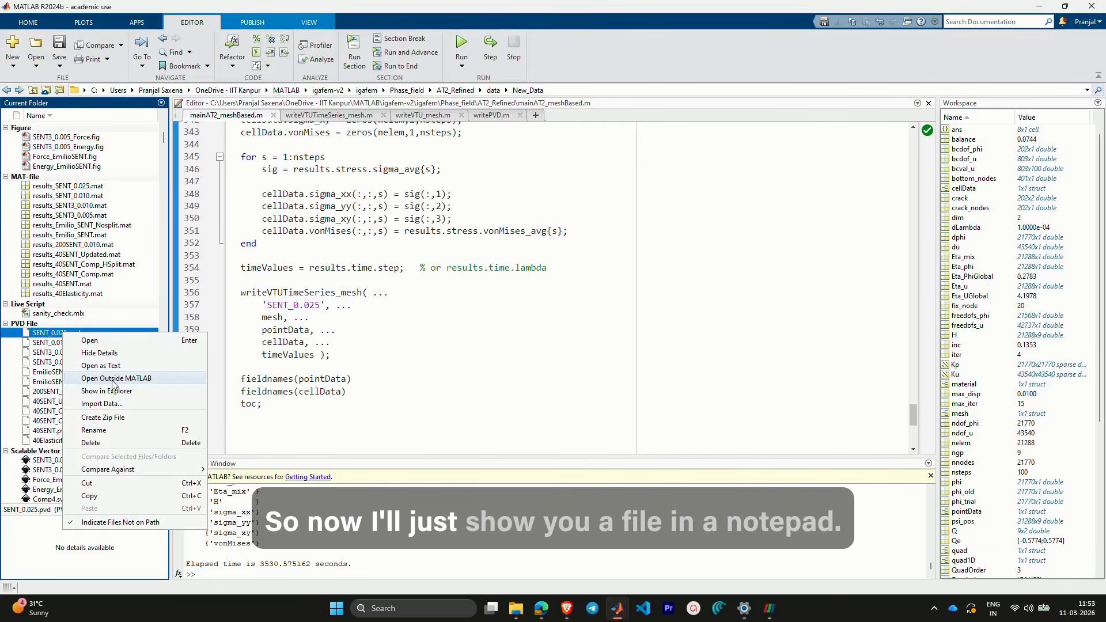
left_click(115, 378)
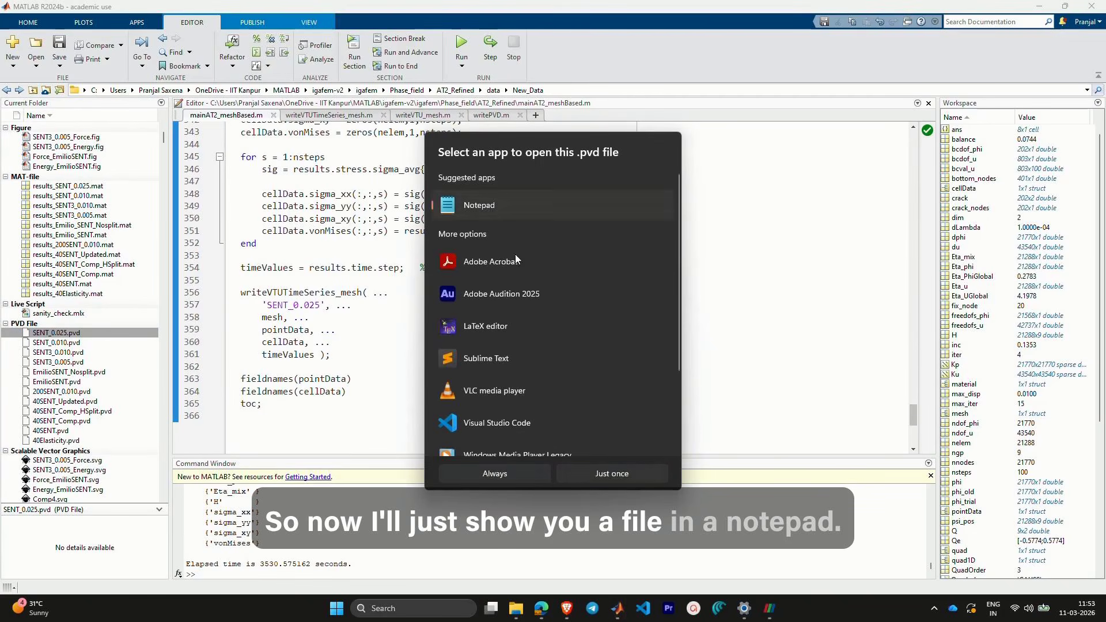
left_click(596, 476)
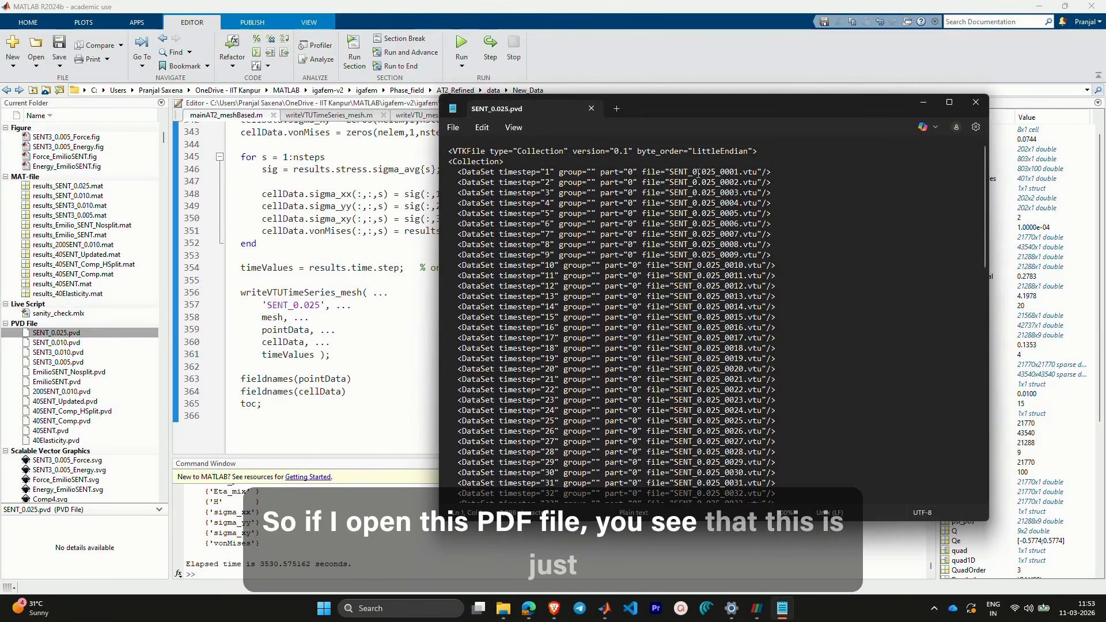
- Examine how the PVD file lists one VTU file per time step, from the first entry to the last
left_click_drag(669, 171, 758, 172)
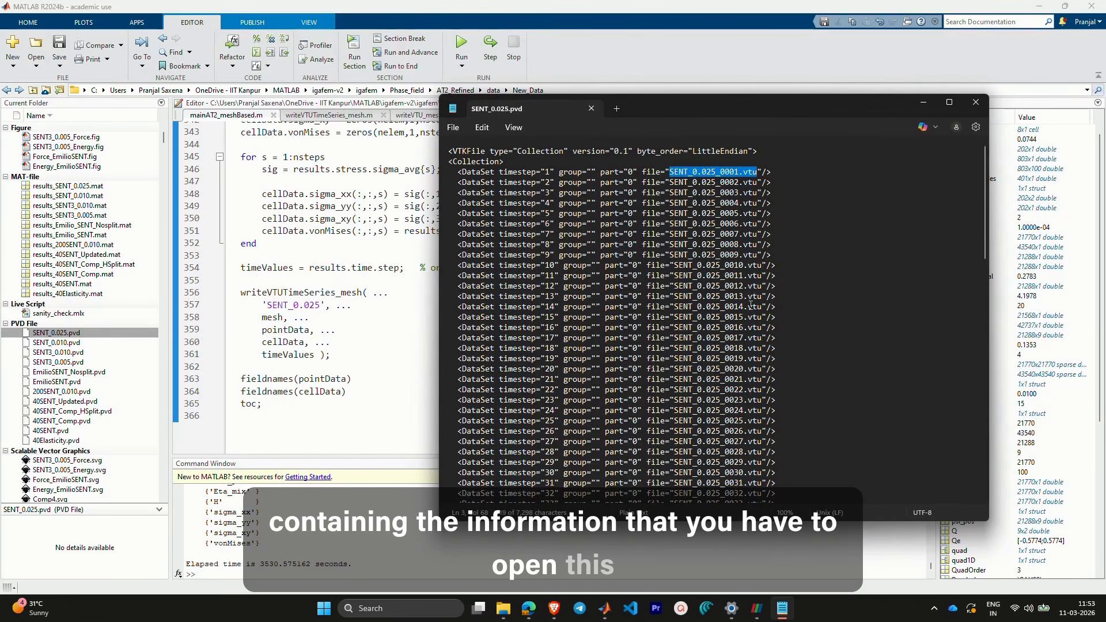
scroll(750, 305, "down", 15)
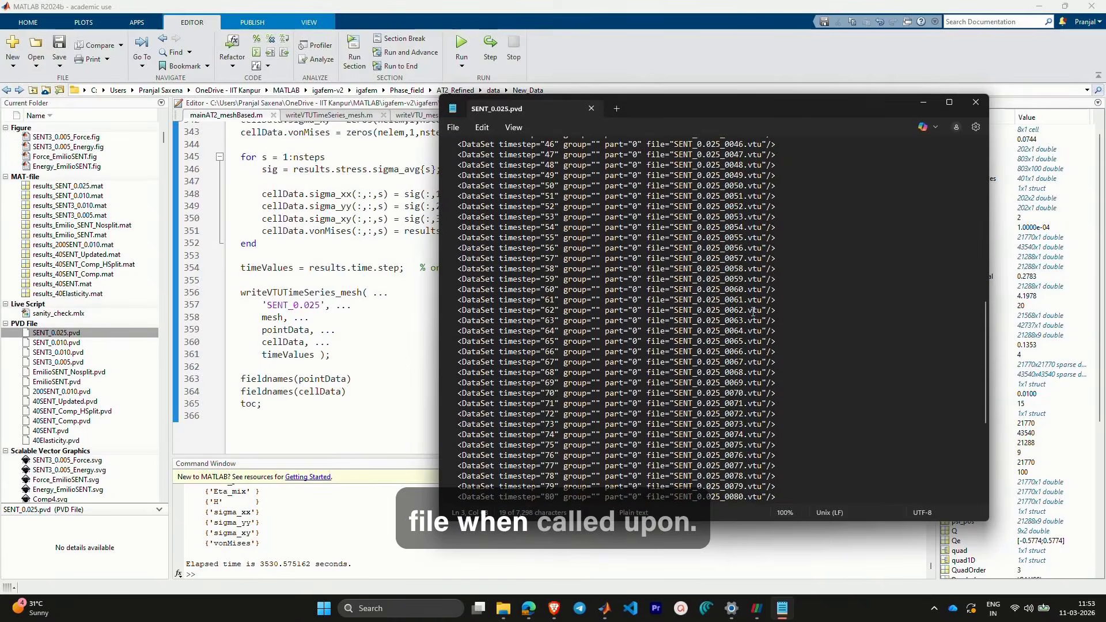
scroll(753, 311, "down", 8)
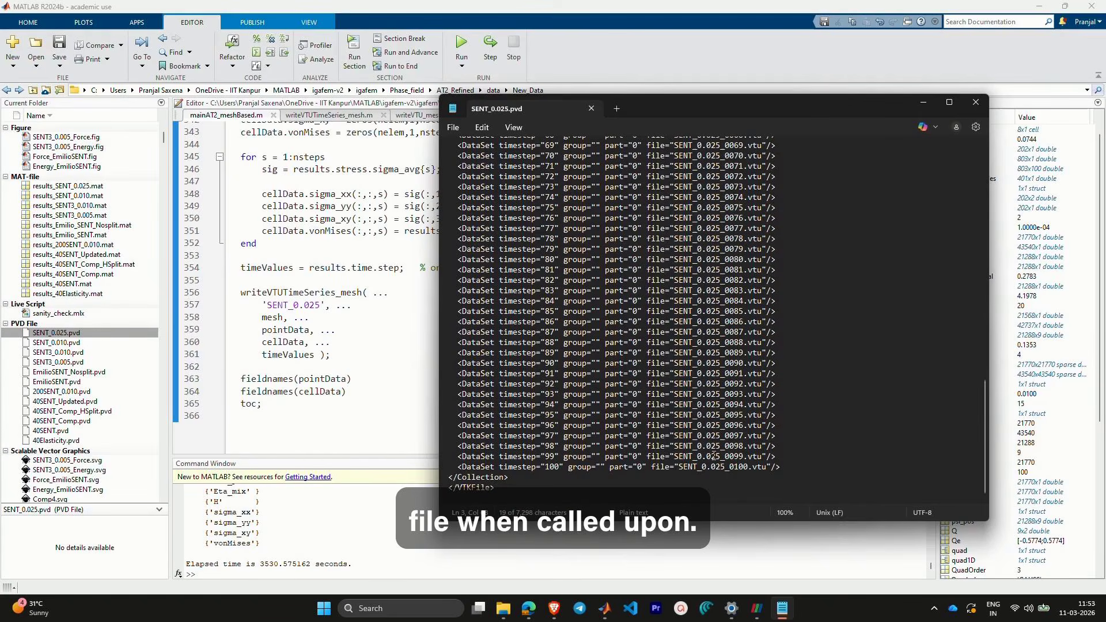
- Bring SENT_0.025_0100.vtu from MATLAB's current folder into the ParaView pipeline and load it with all its arrays
left_click(108, 459)
scroll(90, 447, "down", 6)
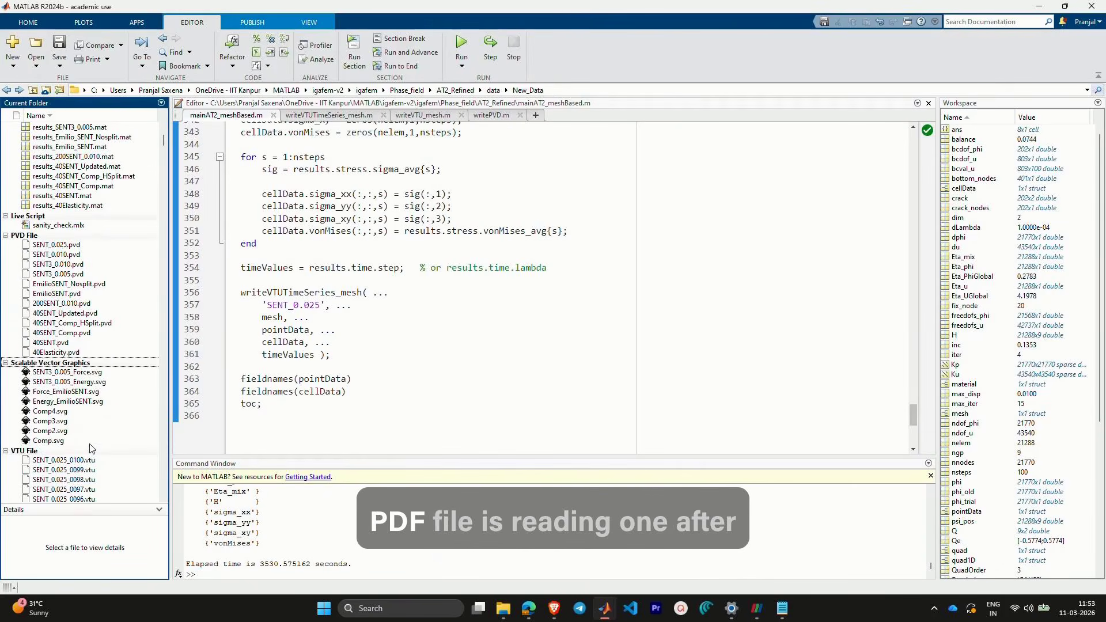
left_click_drag(69, 374, 71, 175)
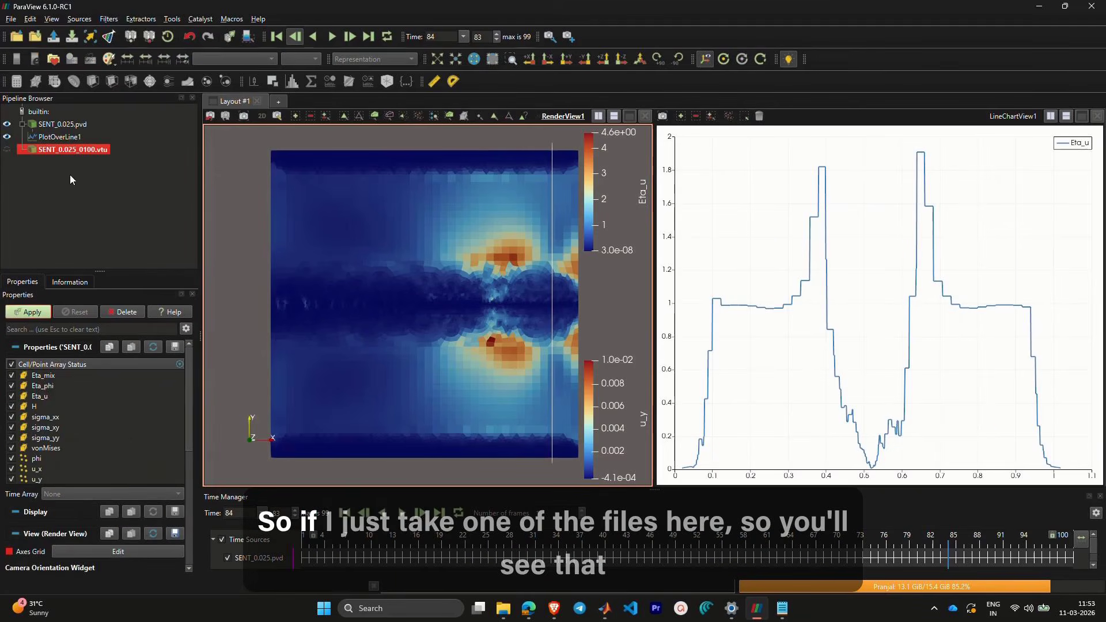
left_click(29, 313)
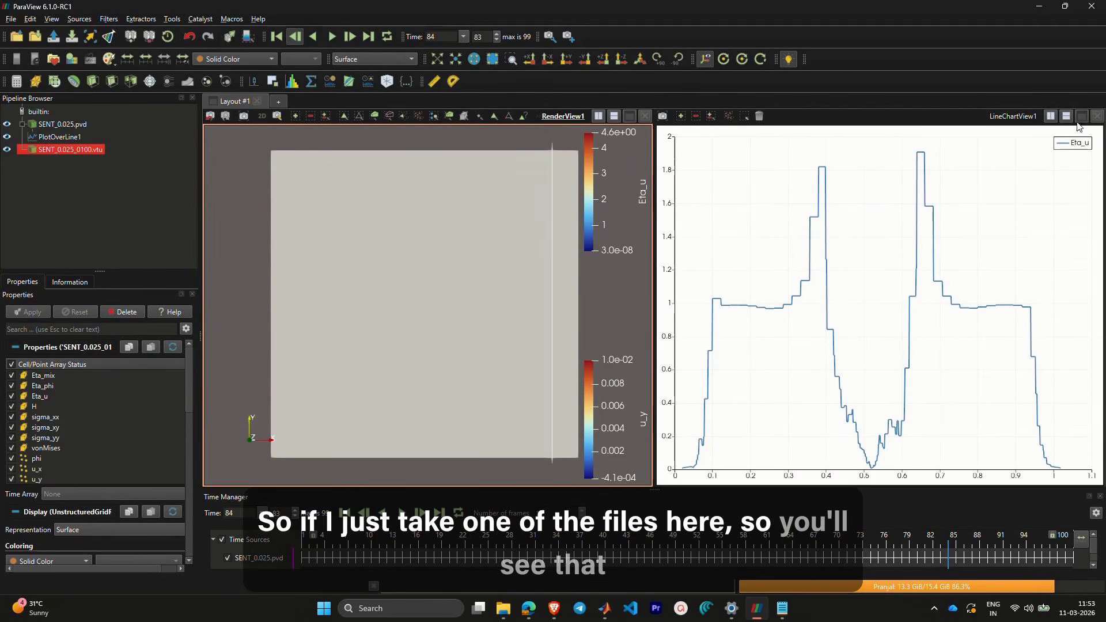
- Close the line chart view, leaving only SENT_0.025_0100.vtu displayed, and color it by phi
left_click(1097, 117)
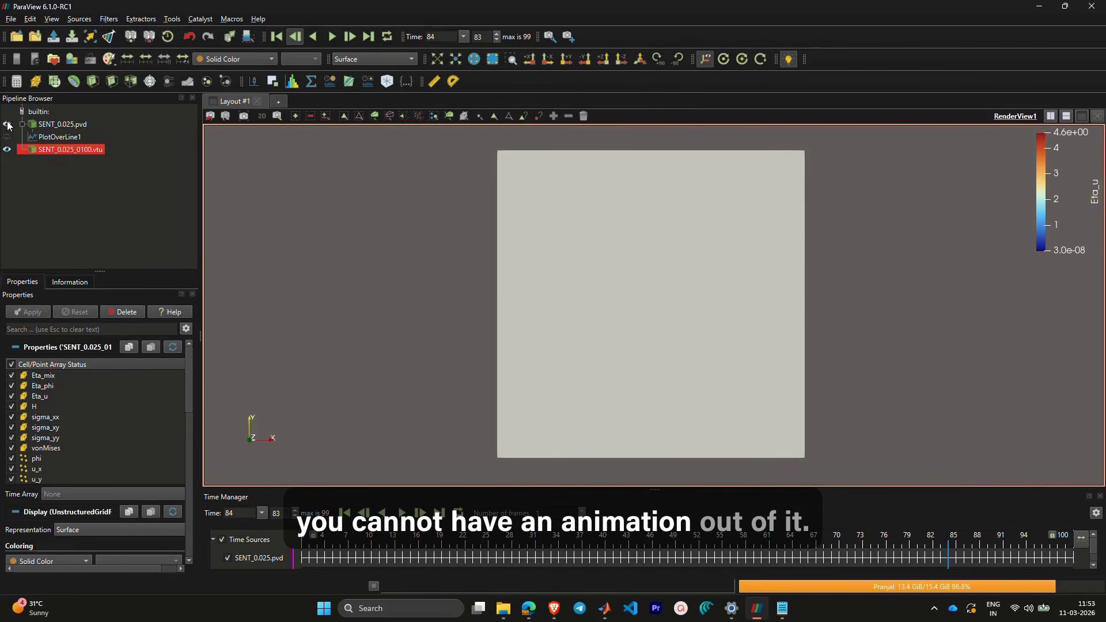
left_click(222, 59)
left_click(221, 73)
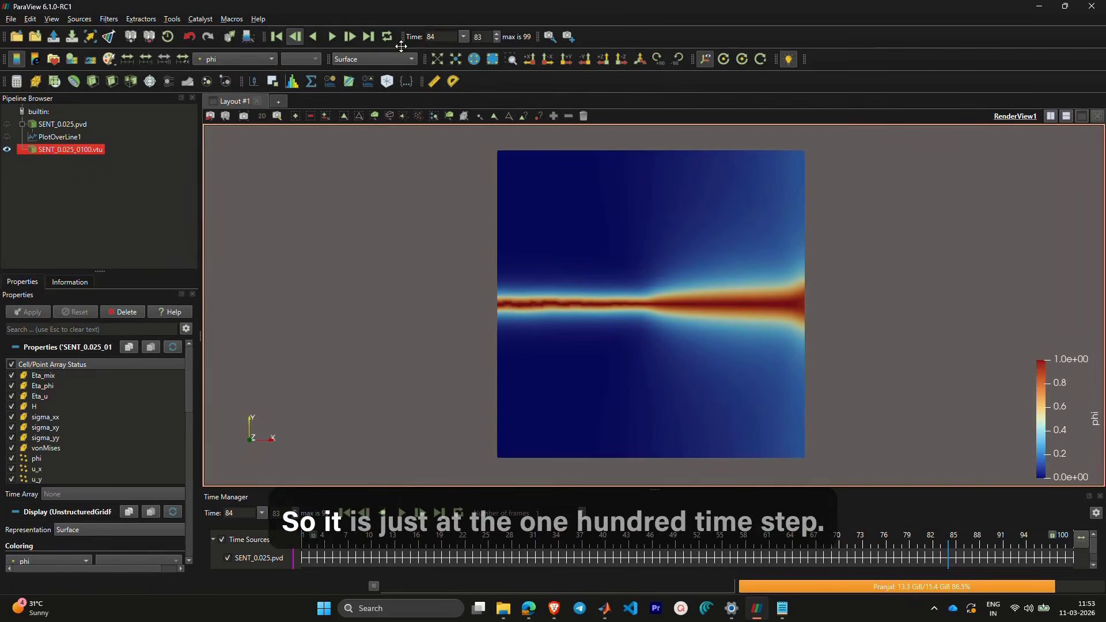
- Play the animation with only the single VTU file displayed, and check its first and last time steps
left_click(332, 36)
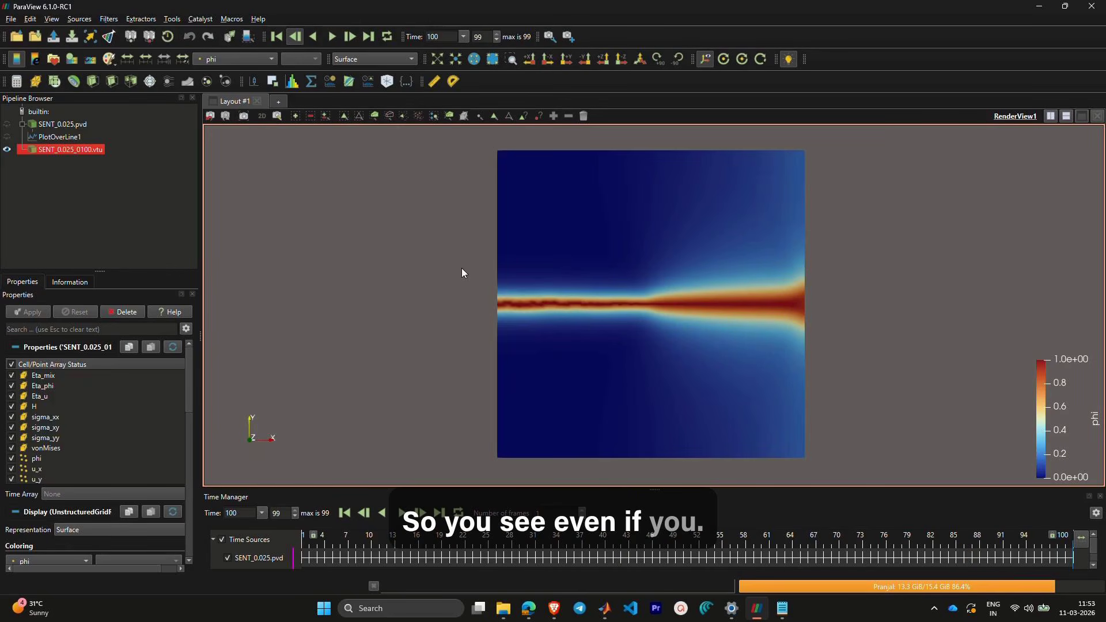
left_click(277, 37)
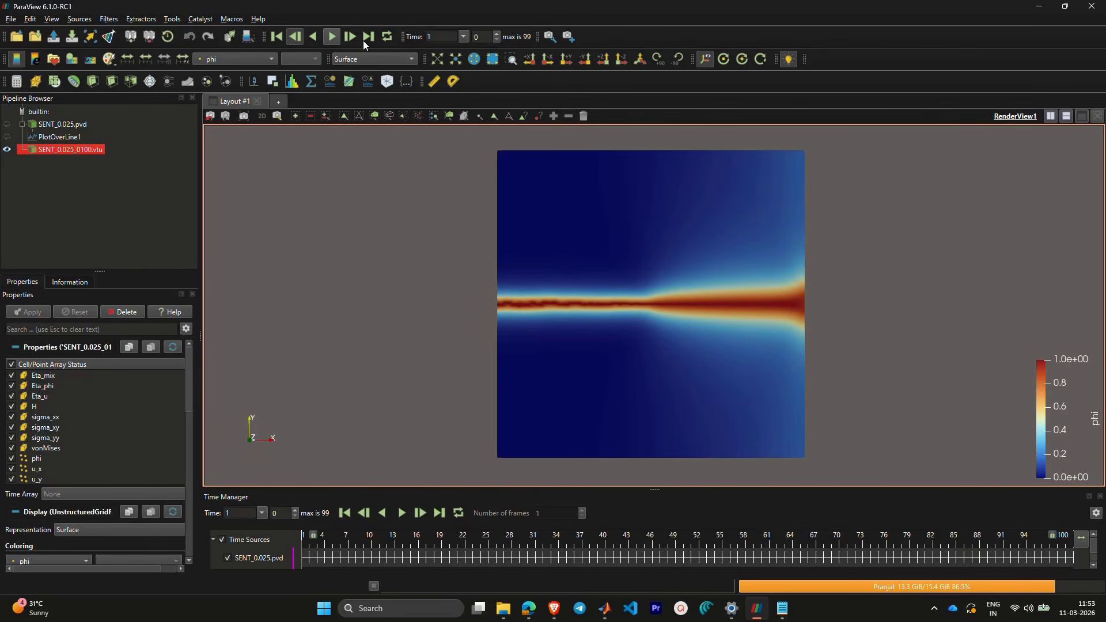
left_click(365, 38)
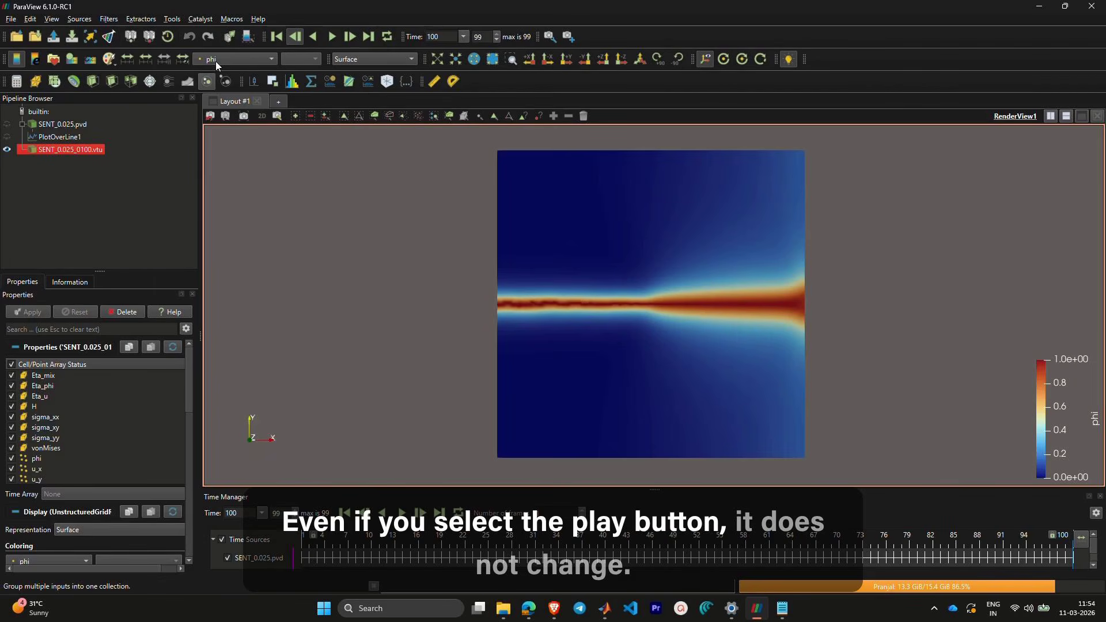
- View SENT_0.025_0100.vtu colored by the stress fields sigma_xx, sigma_yy and vonMises in turn
left_click(216, 61)
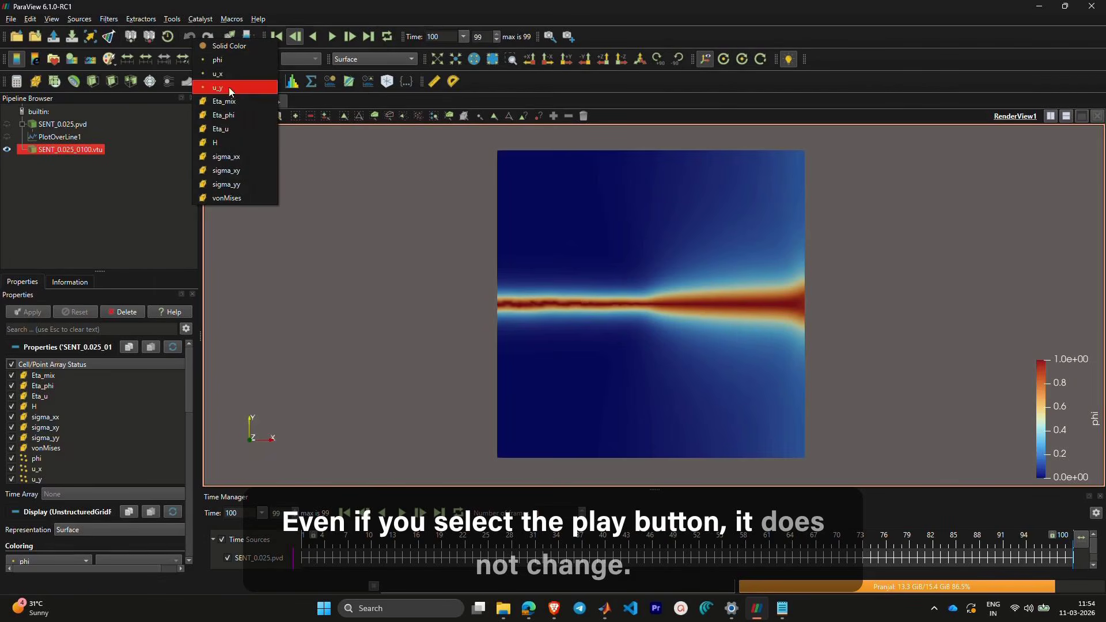
left_click(244, 149)
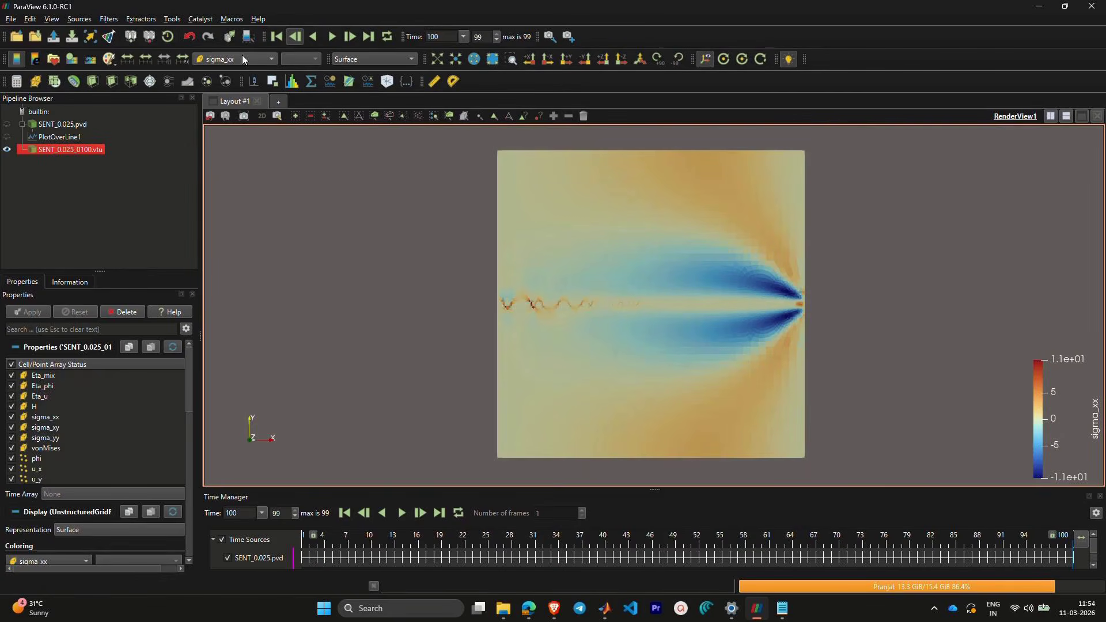
left_click(242, 58)
left_click(249, 140)
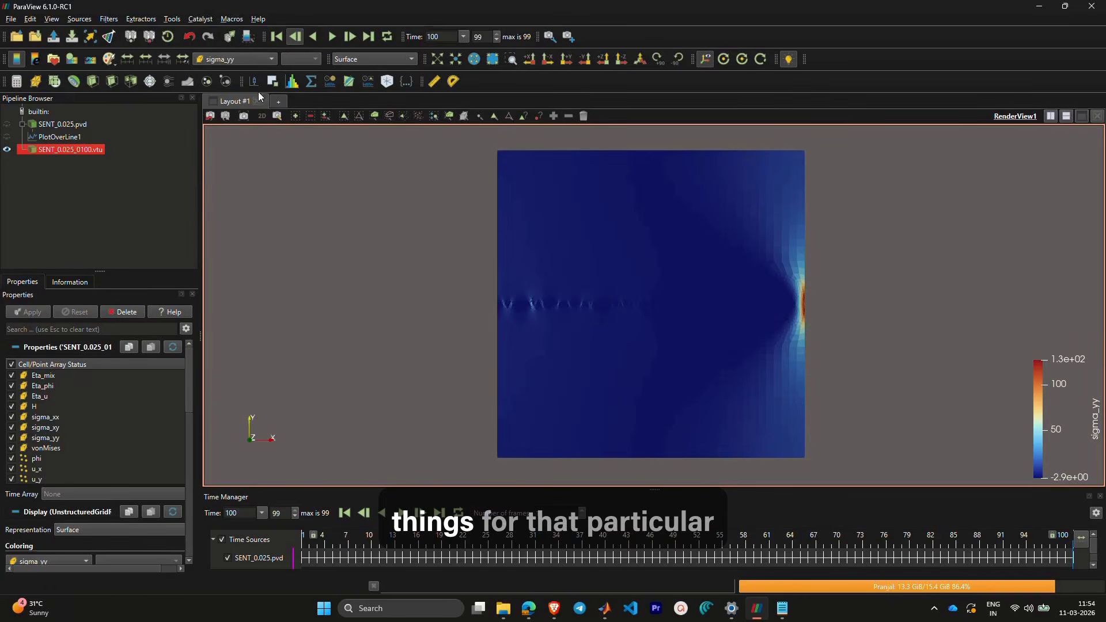
left_click(252, 55)
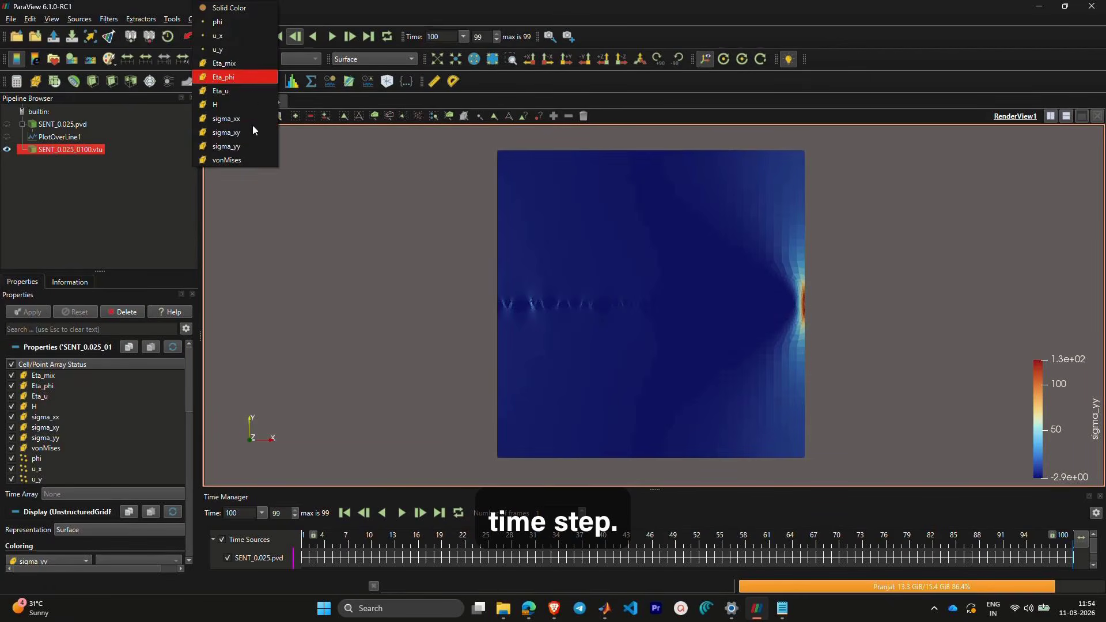
left_click(252, 160)
- View SENT_0.025_0100.vtu colored by the error indicators Eta_u and Eta_phi
left_click(240, 58)
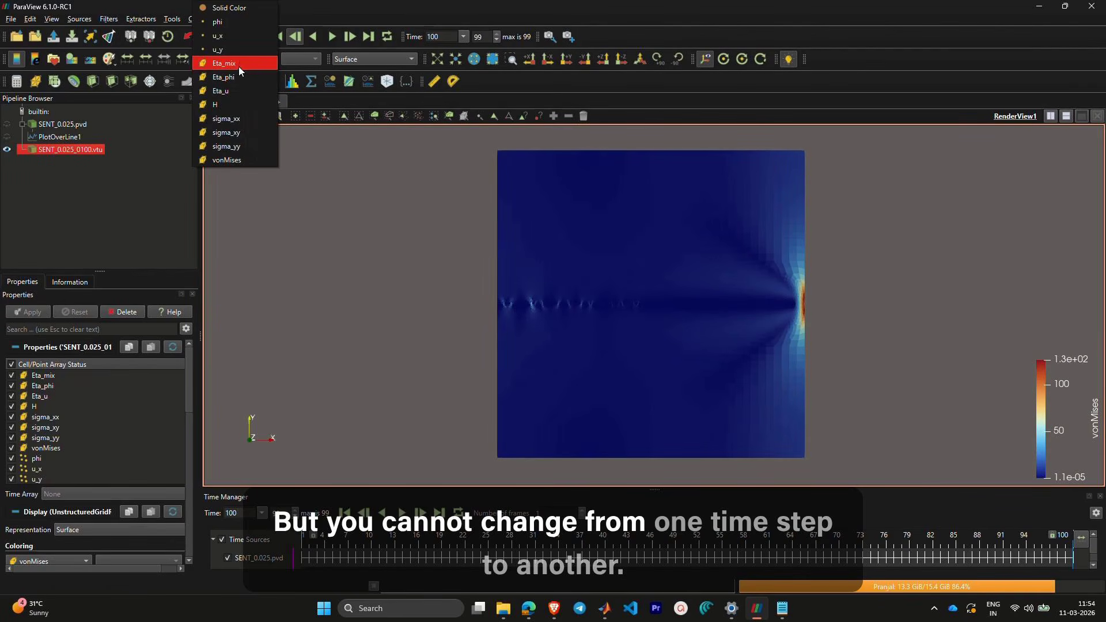
left_click(243, 57)
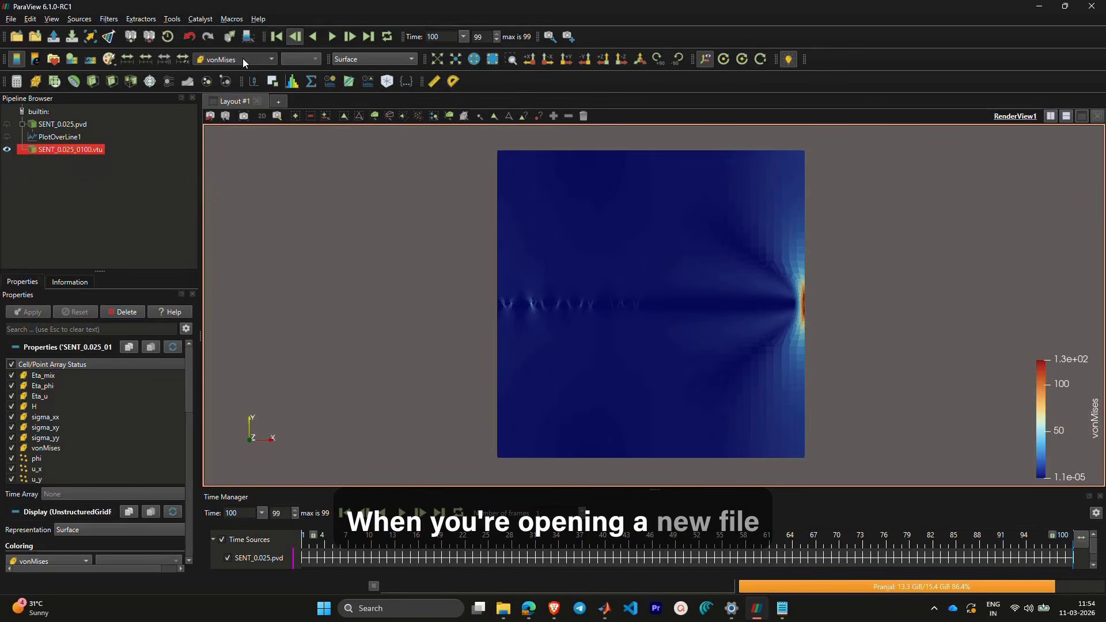
left_click(243, 63)
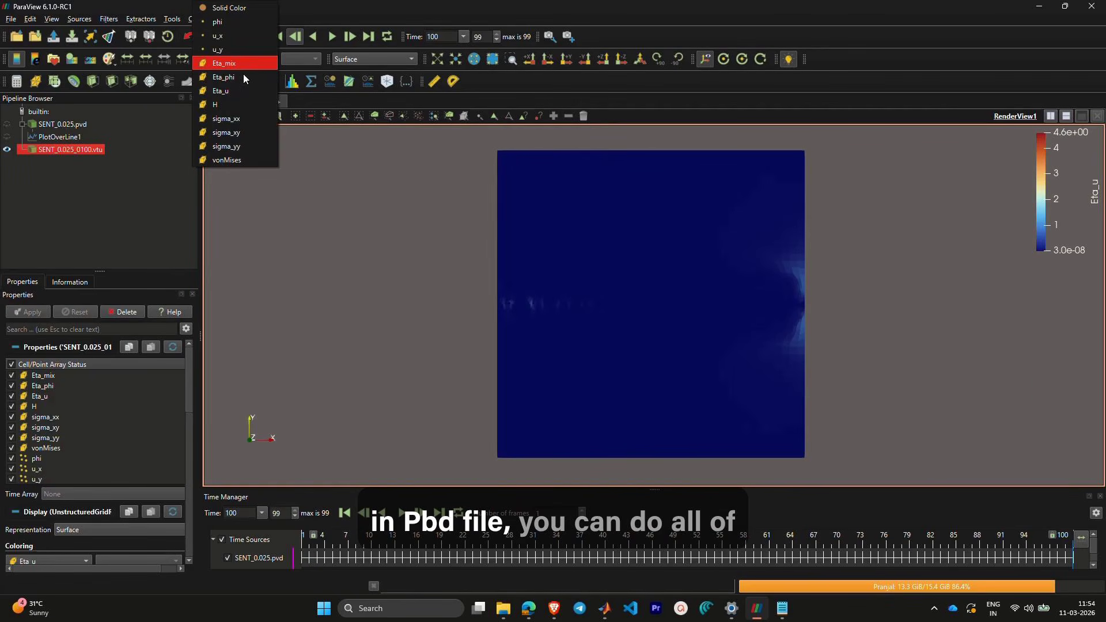
left_click(243, 74)
- Color SENT_0.025_0100.vtu by u_y, switch its coloring back to phi and deselect the file in the pipeline
left_click(240, 58)
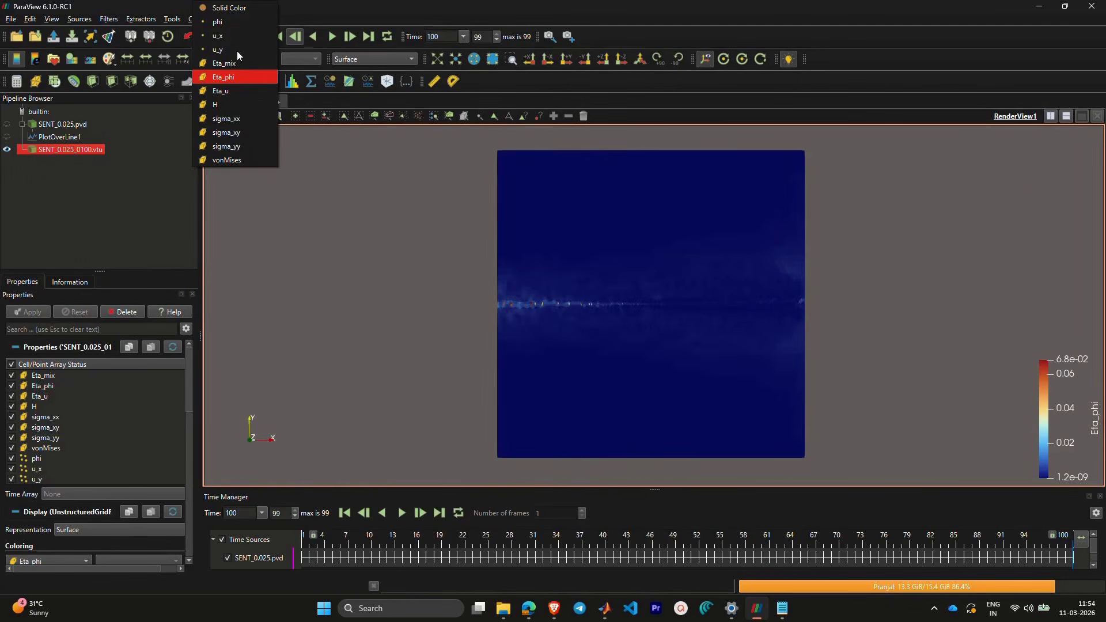
left_click(233, 47)
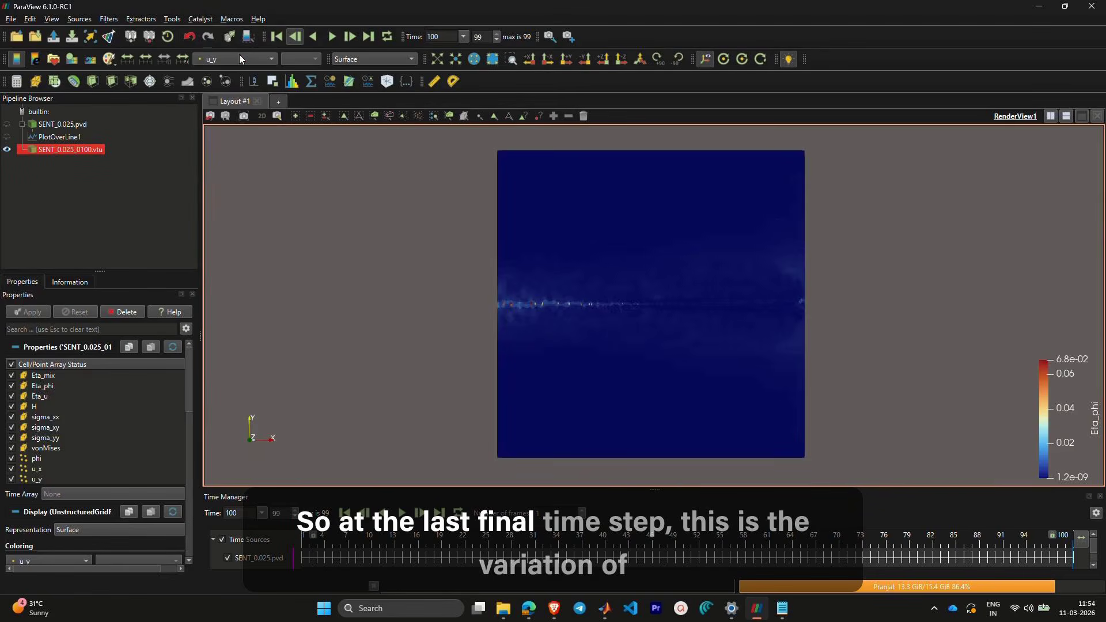
left_click(240, 54)
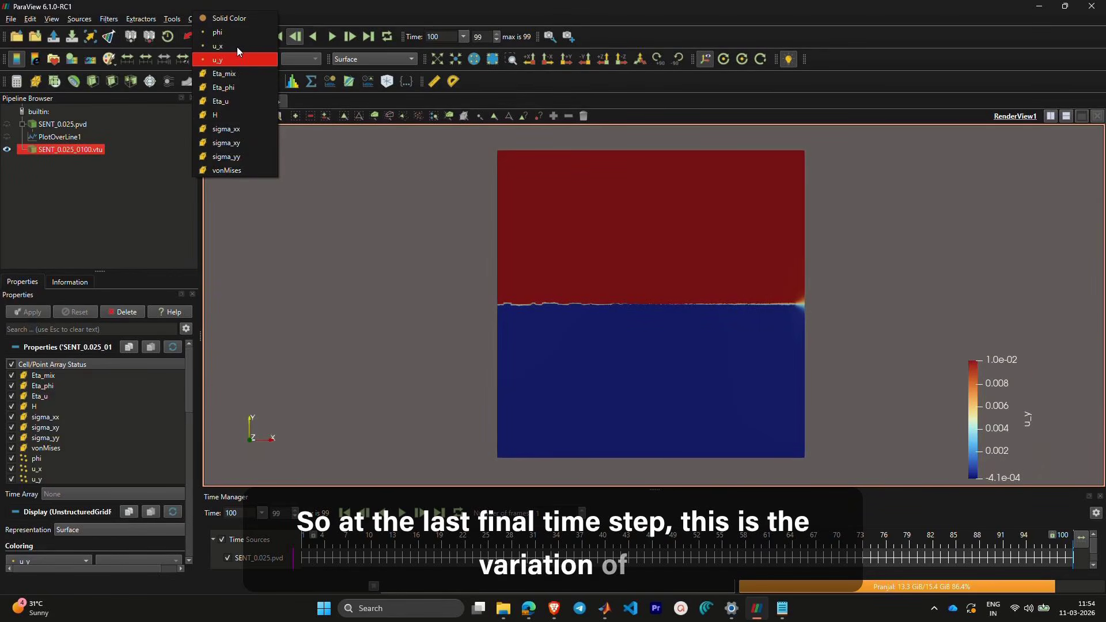
left_click(237, 47)
left_click(238, 47)
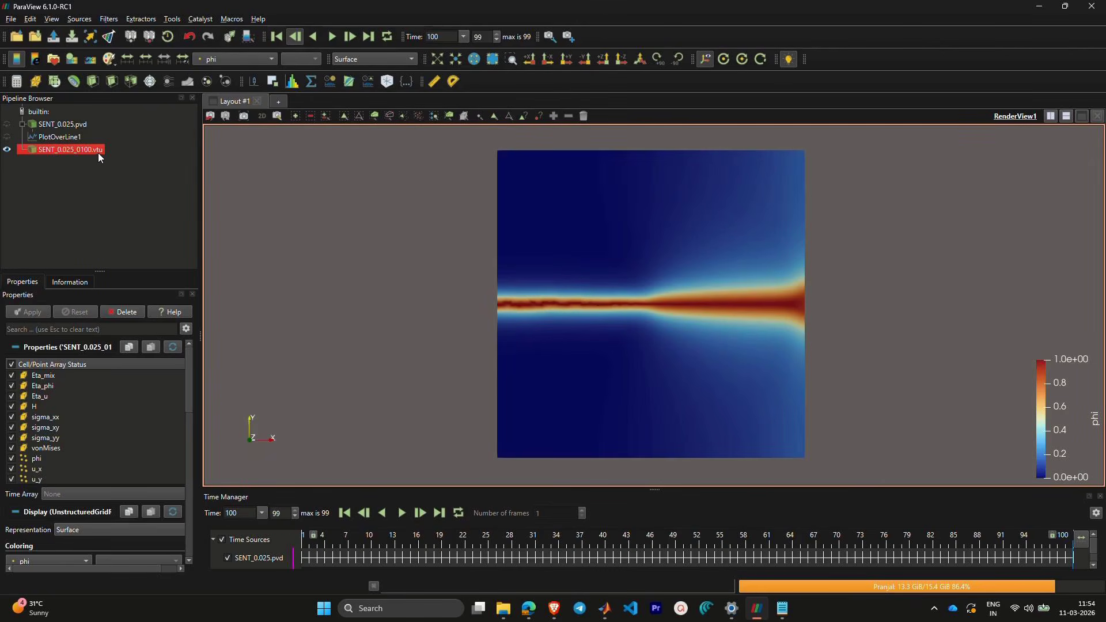
double_click(97, 152)
left_click(98, 165)
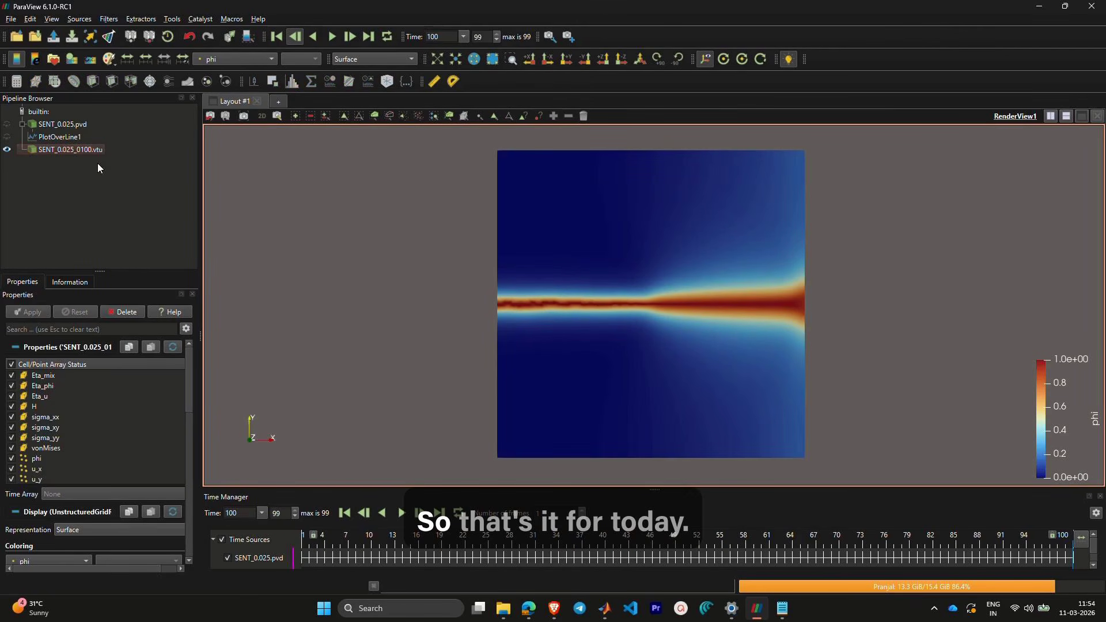